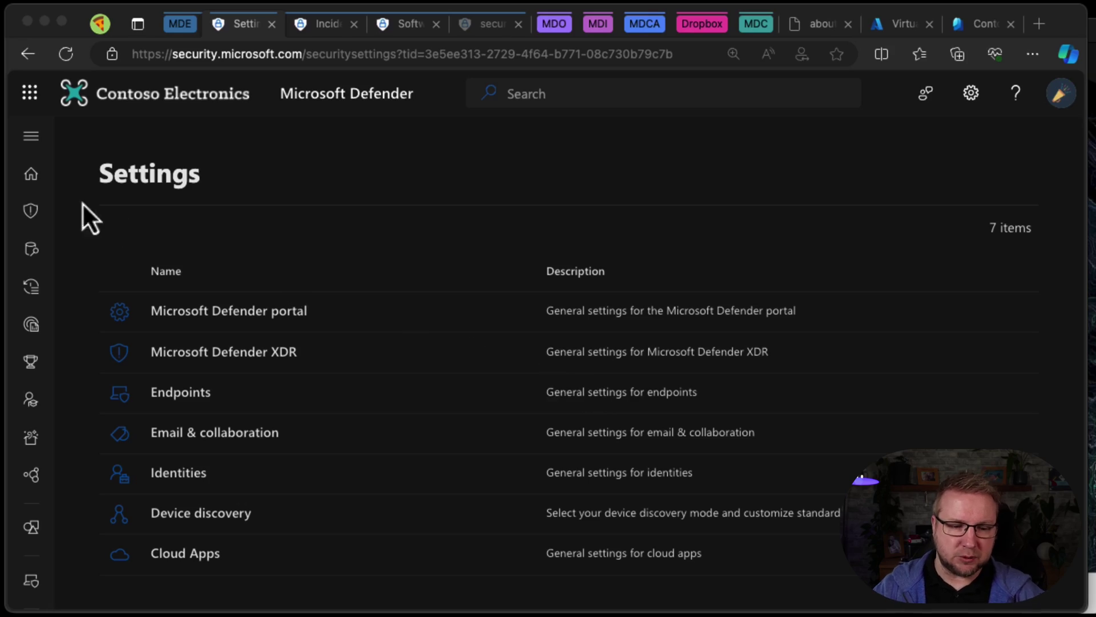
# Step: From Home, expand the navigation pane to show section names and open Settings
pyautogui.click(35, 182)
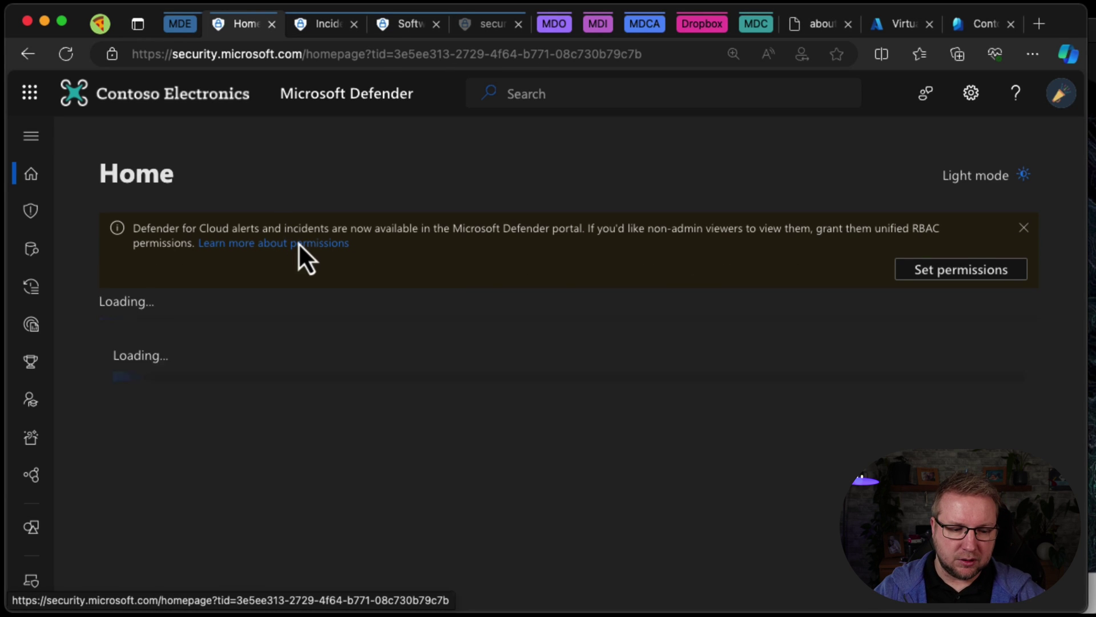
pyautogui.click(32, 138)
pyautogui.moveTo(279, 188); pyautogui.dragTo(292, 512)
pyautogui.click(184, 549)
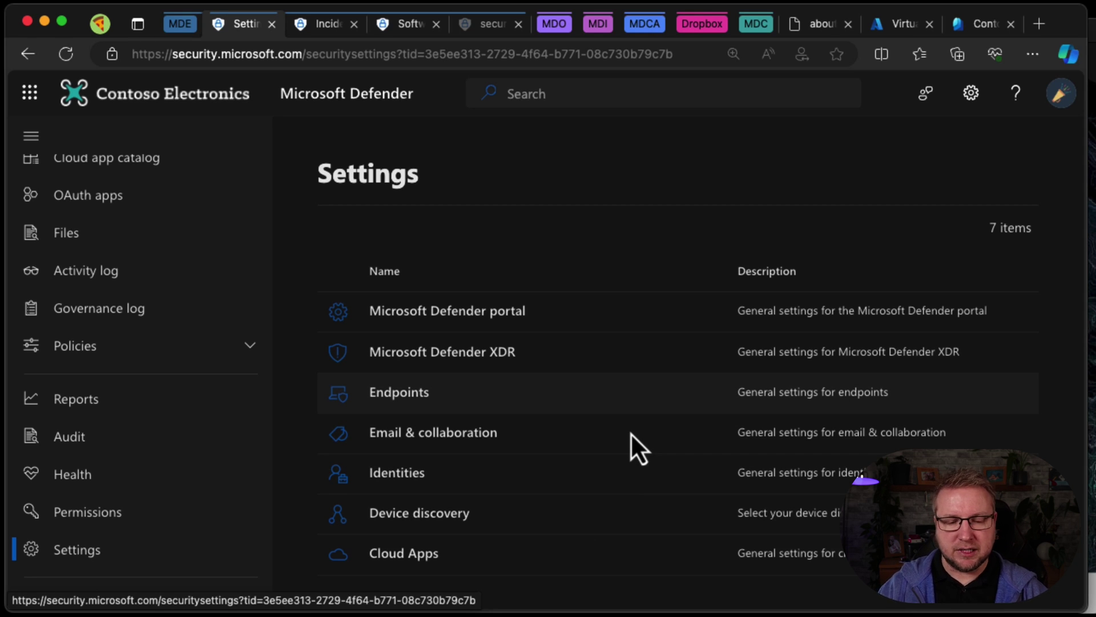
# Step: Confirm Web content filtering is On in Endpoints Advanced features
pyautogui.click(403, 400)
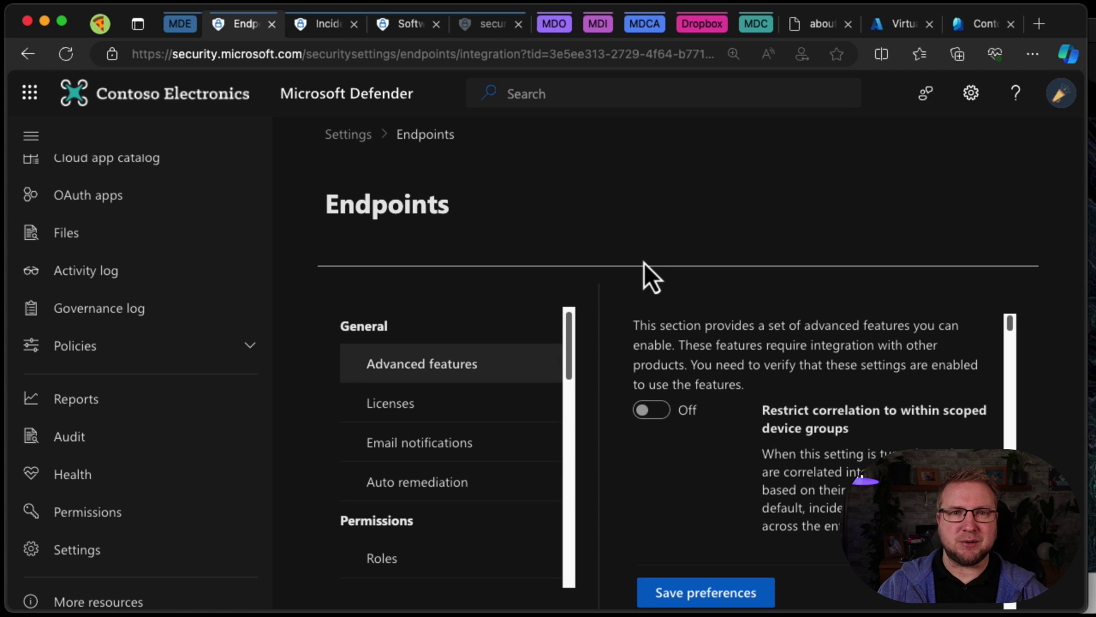
pyautogui.moveTo(1011, 329); pyautogui.dragTo(1014, 479)
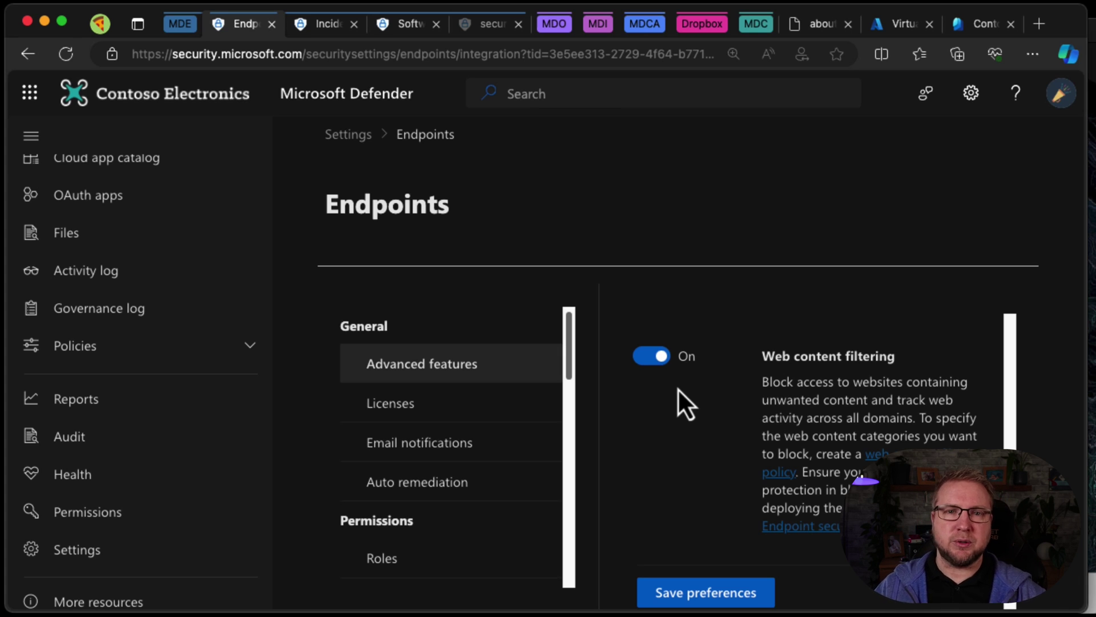
pyautogui.scroll(10, 678, 393)
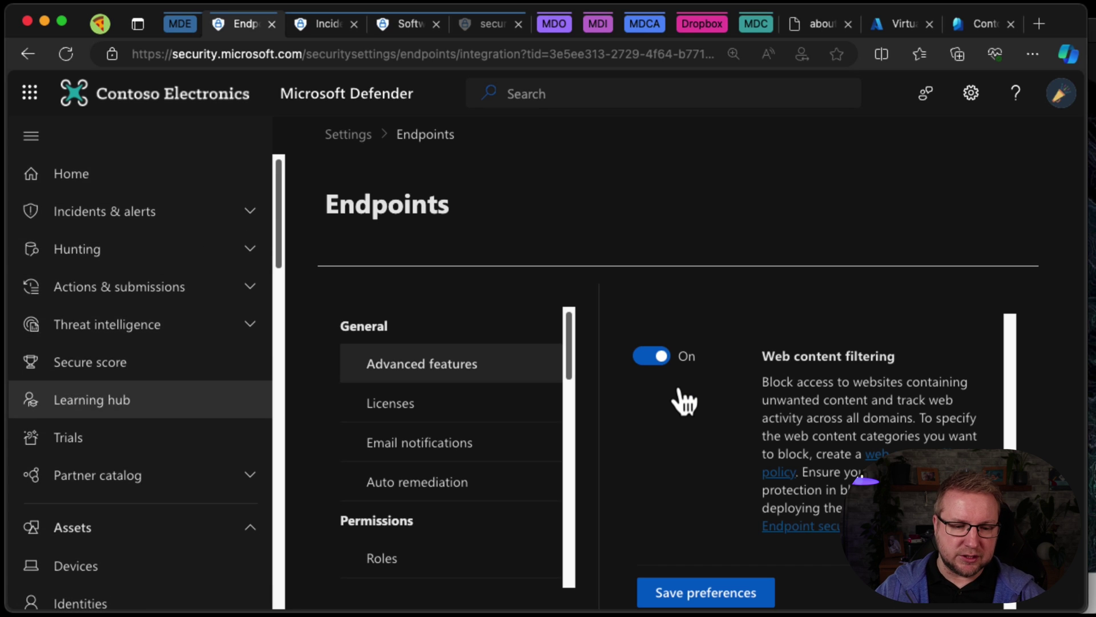
# Step: Open device msdx678708vm01 (Call Center Computers, High risk) from Assets > Devices
pyautogui.click(131, 177)
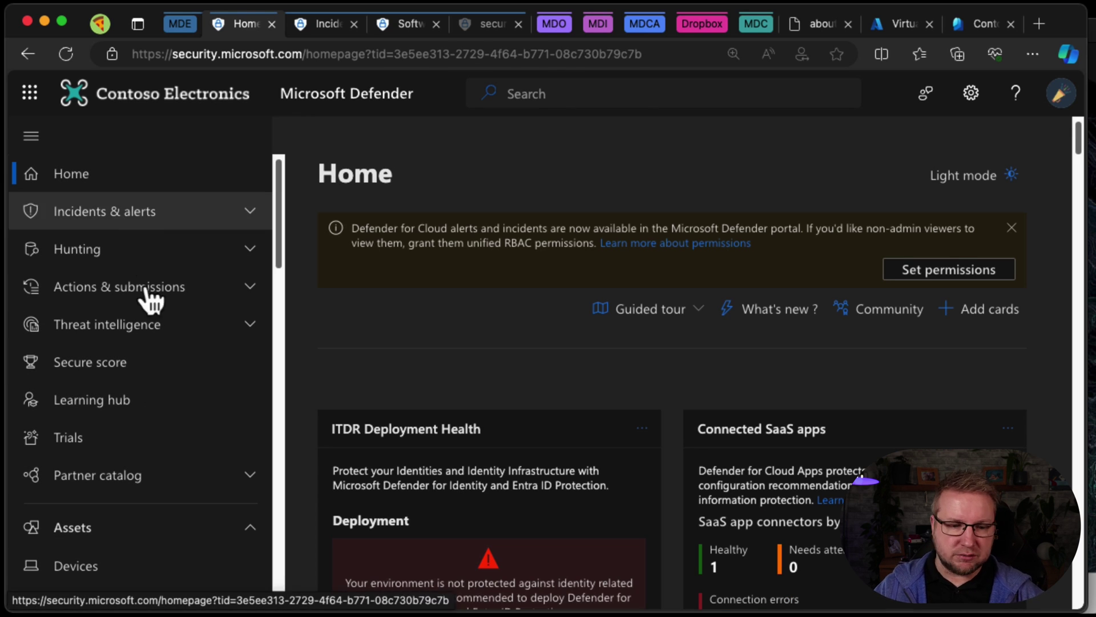
pyautogui.scroll(-3, 164, 400)
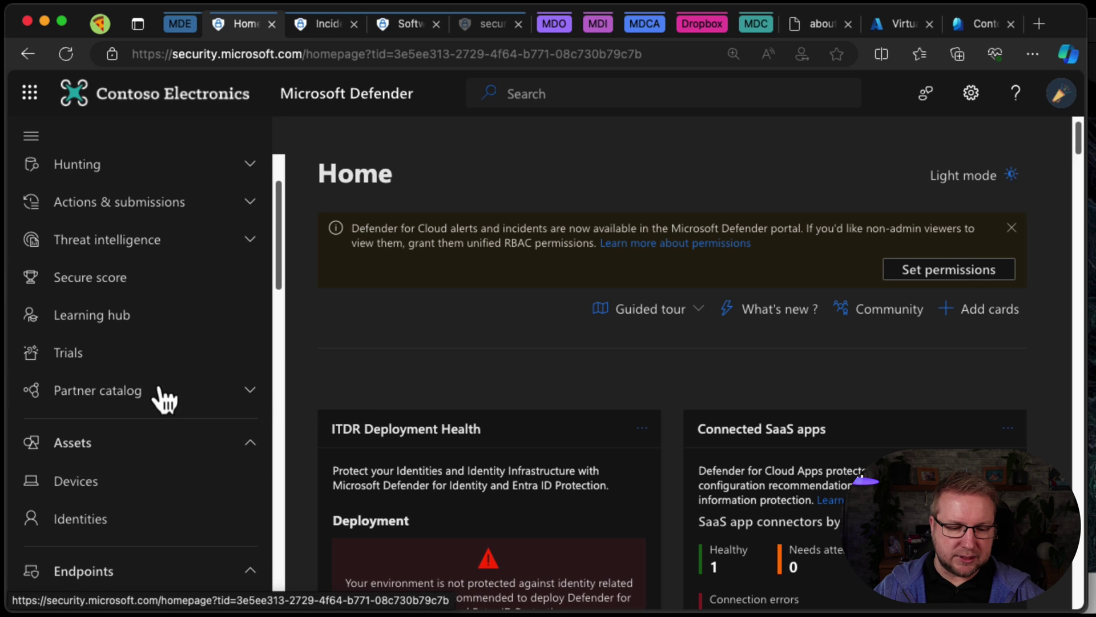
pyautogui.click(163, 500)
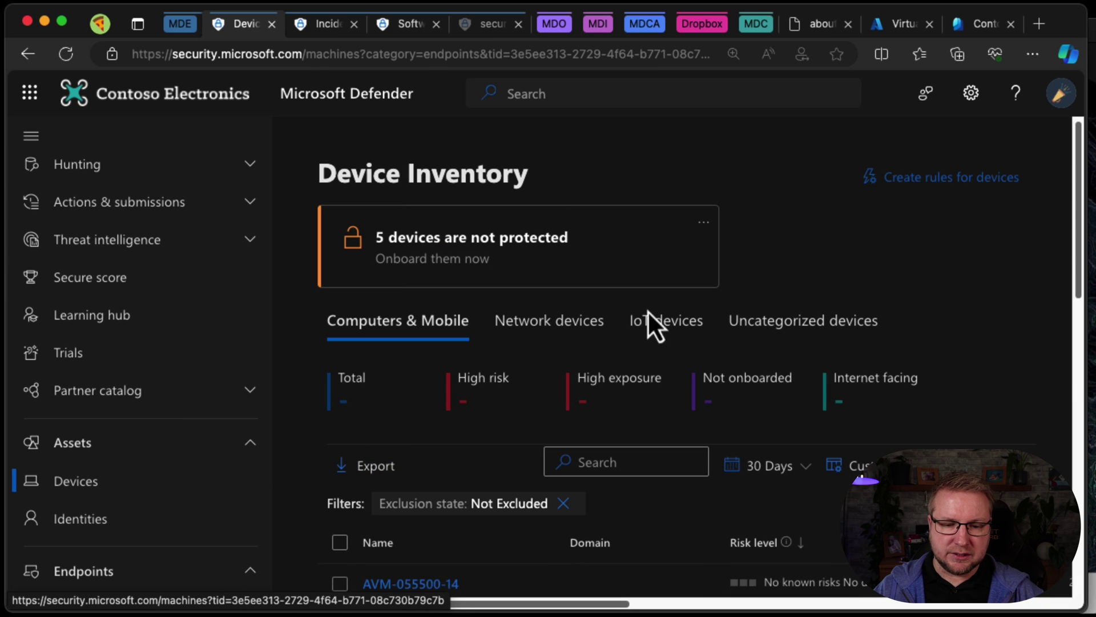
pyautogui.moveTo(1080, 160); pyautogui.dragTo(1065, 456)
pyautogui.click(447, 578)
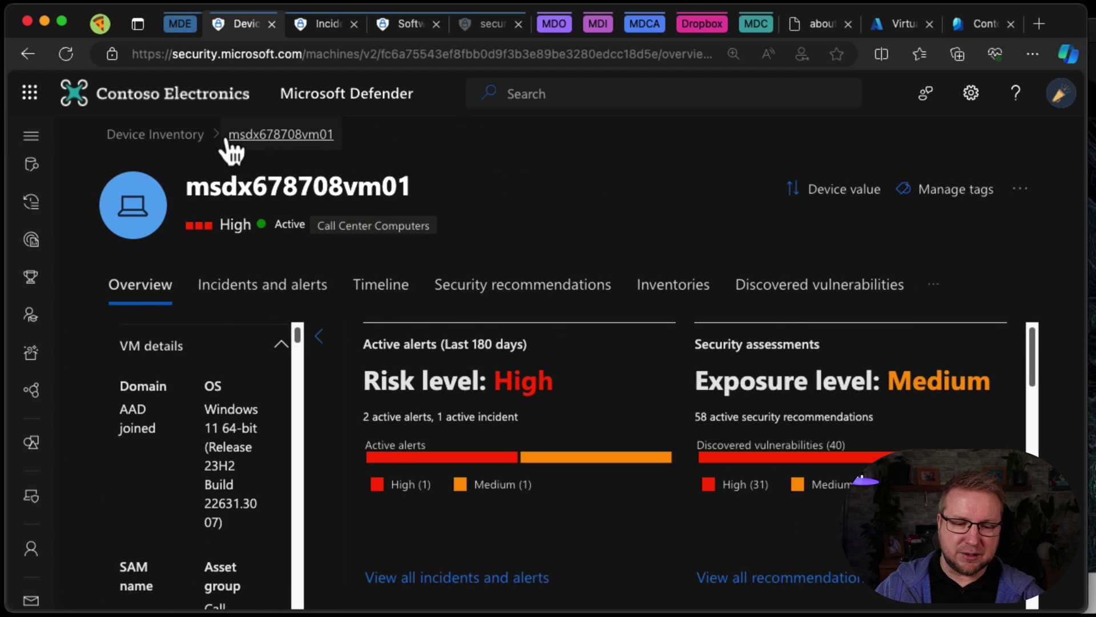
pyautogui.moveTo(297, 341); pyautogui.dragTo(298, 383)
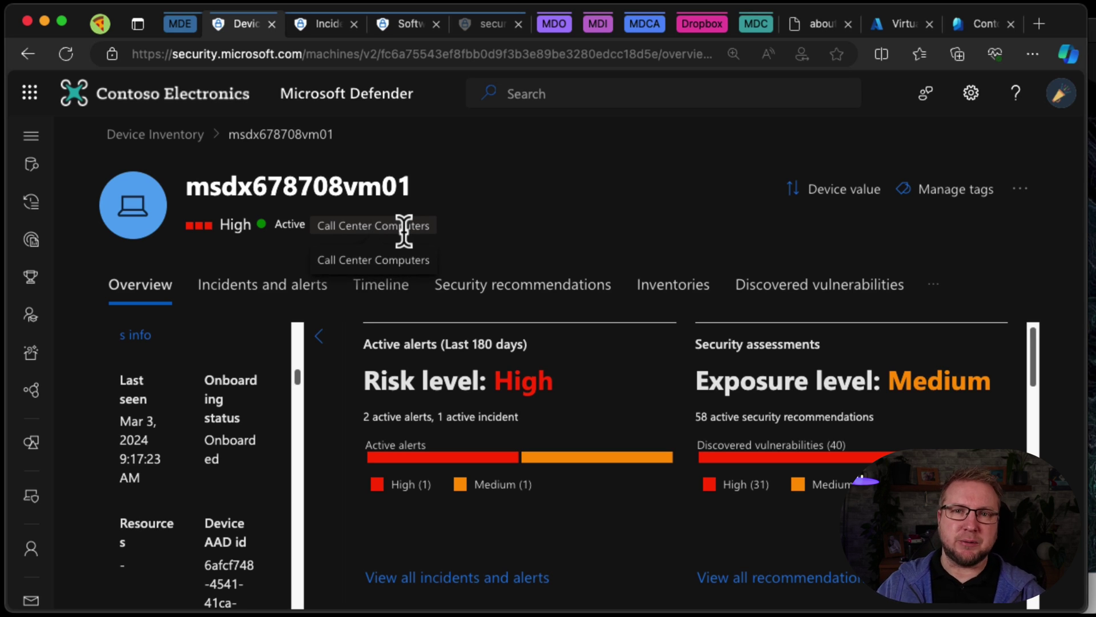
# Step: Go to Settings > Endpoints > Device groups, listing Call Center Computers and Ungrouped devices
pyautogui.click(44, 138)
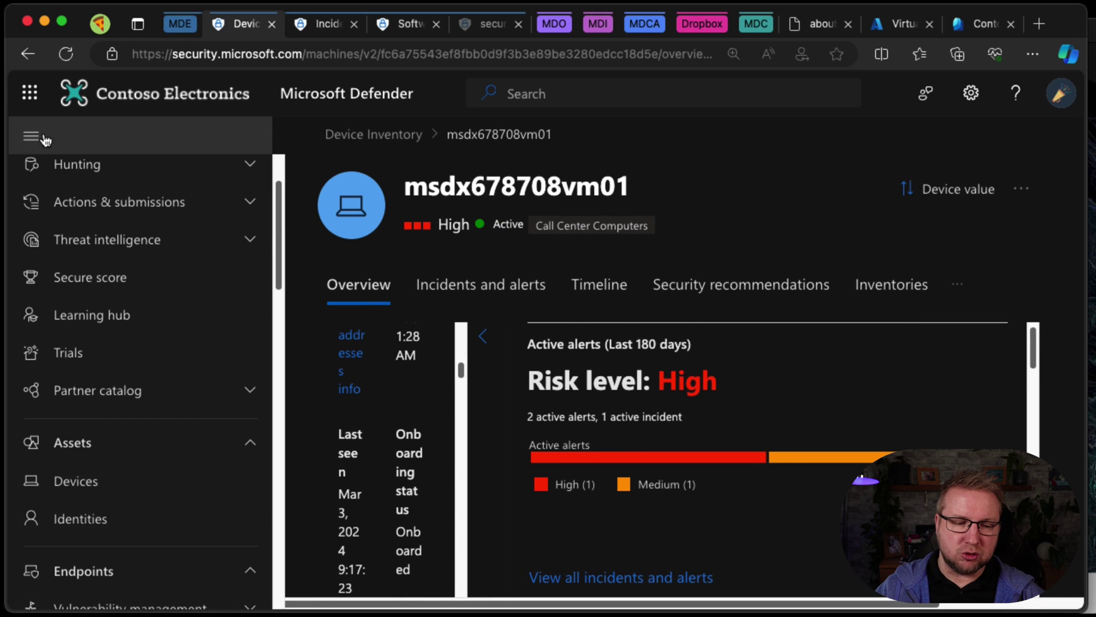
pyautogui.click(28, 56)
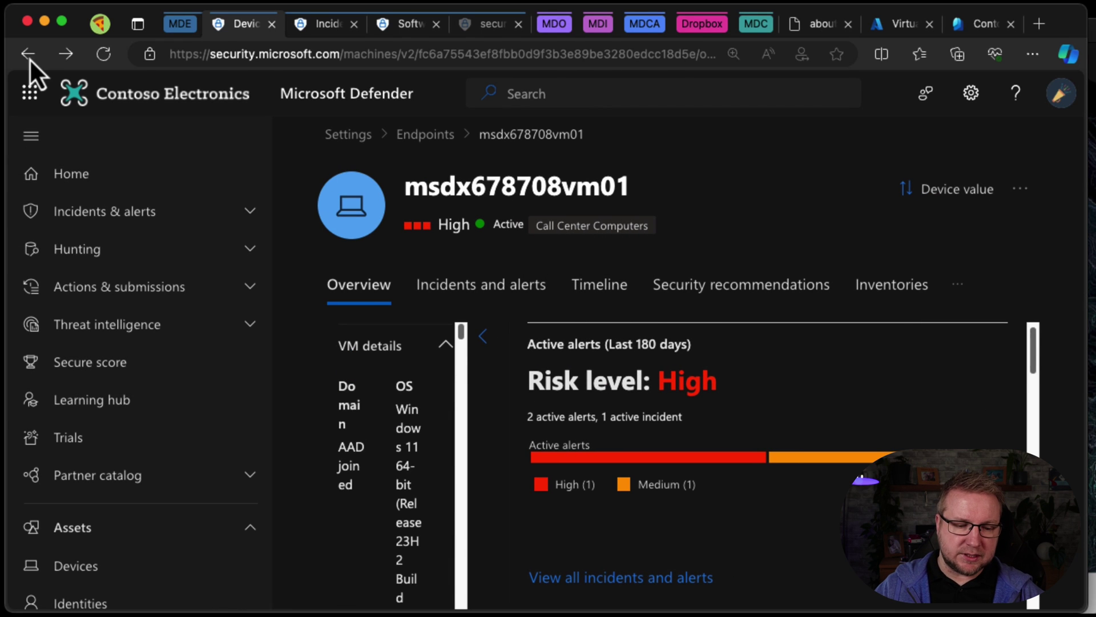
pyautogui.scroll(-3, 281, 326)
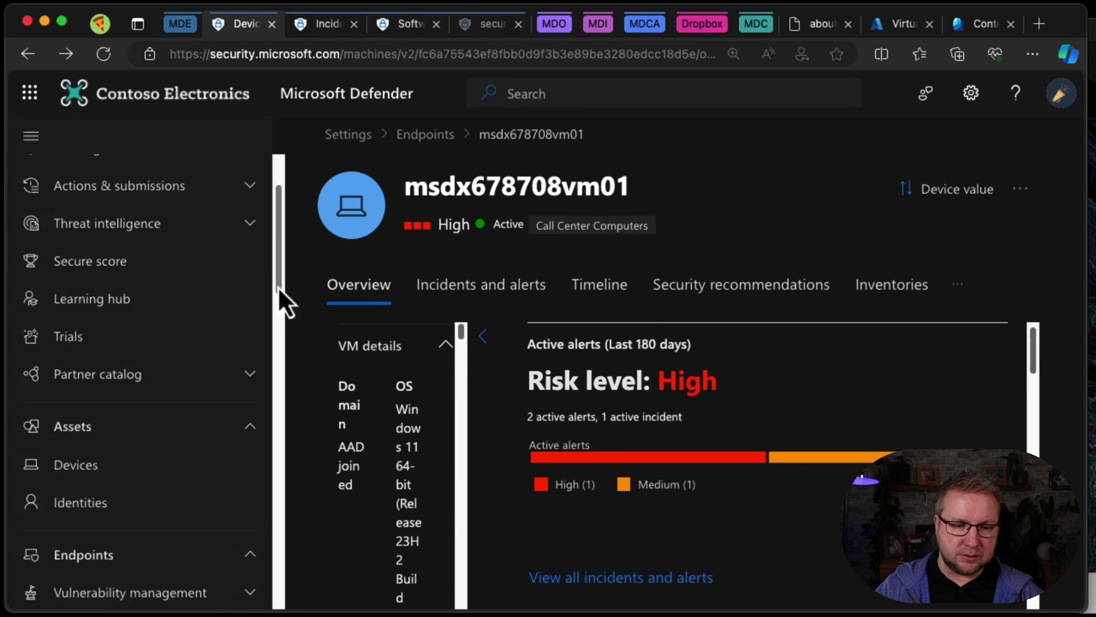
pyautogui.scroll(-10, 283, 343)
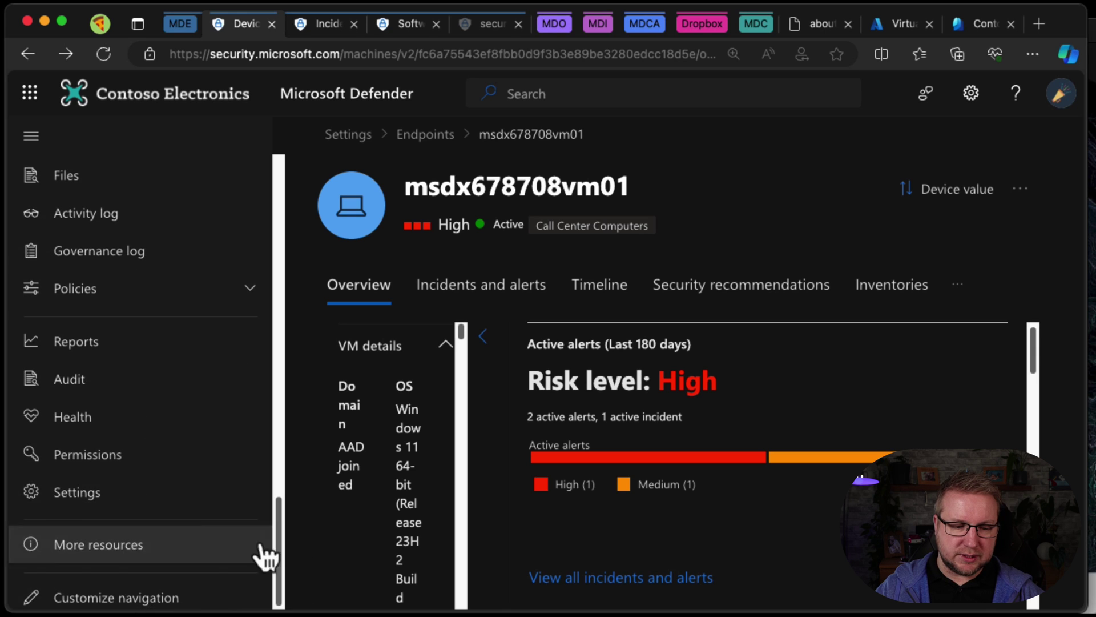
pyautogui.click(181, 498)
pyautogui.click(425, 395)
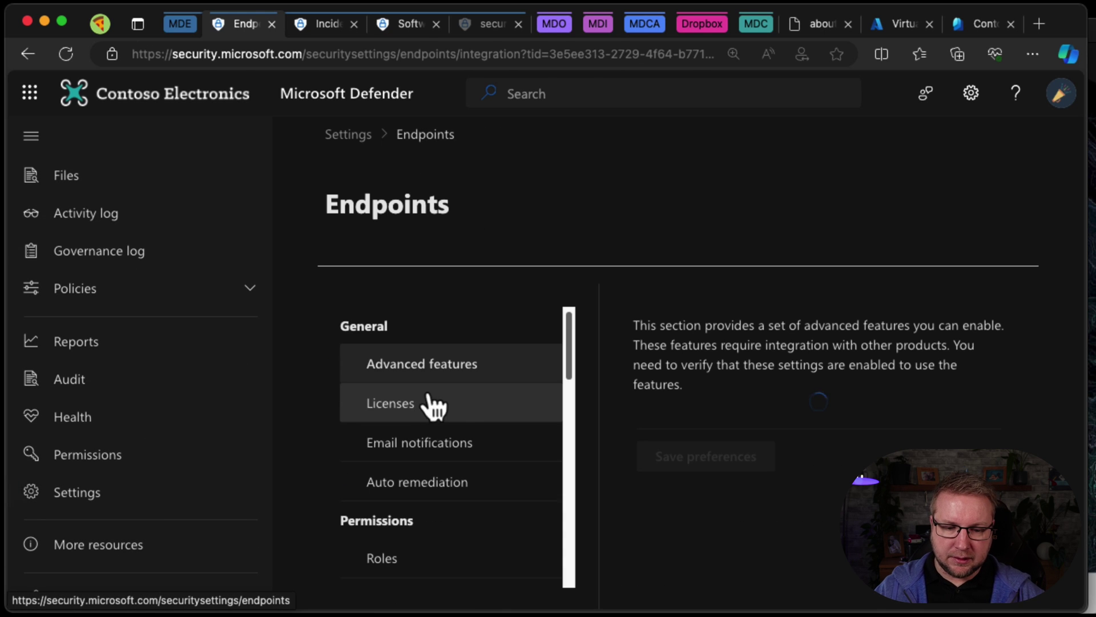
pyautogui.moveTo(571, 338); pyautogui.dragTo(568, 387)
pyautogui.click(443, 441)
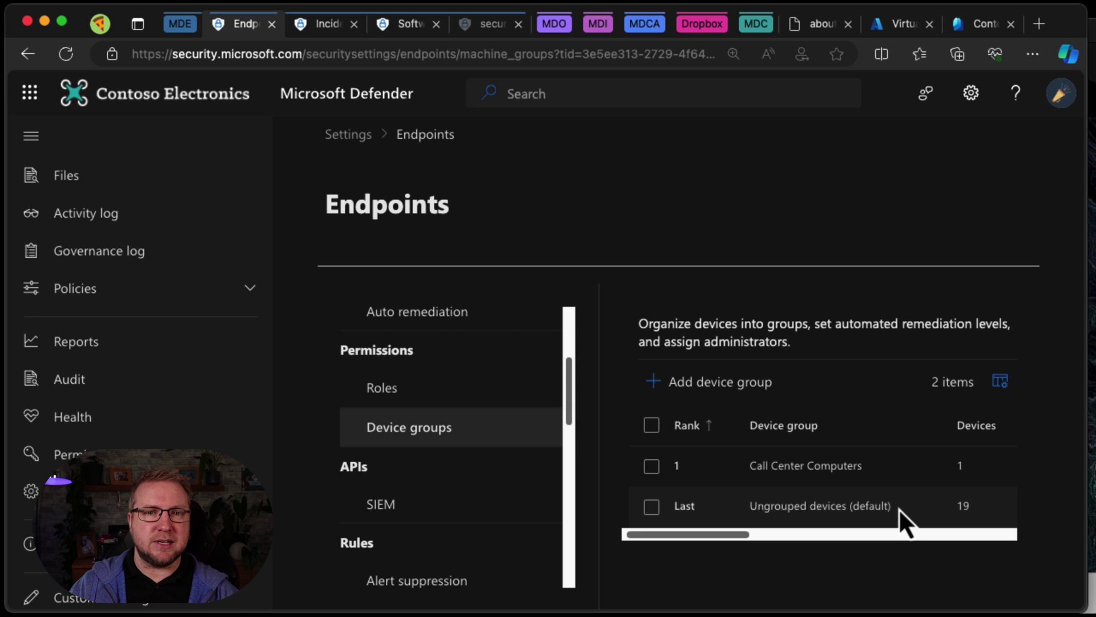
# Step: Add a device group named Developers with remediation level 'No automated response'
pyautogui.click(729, 393)
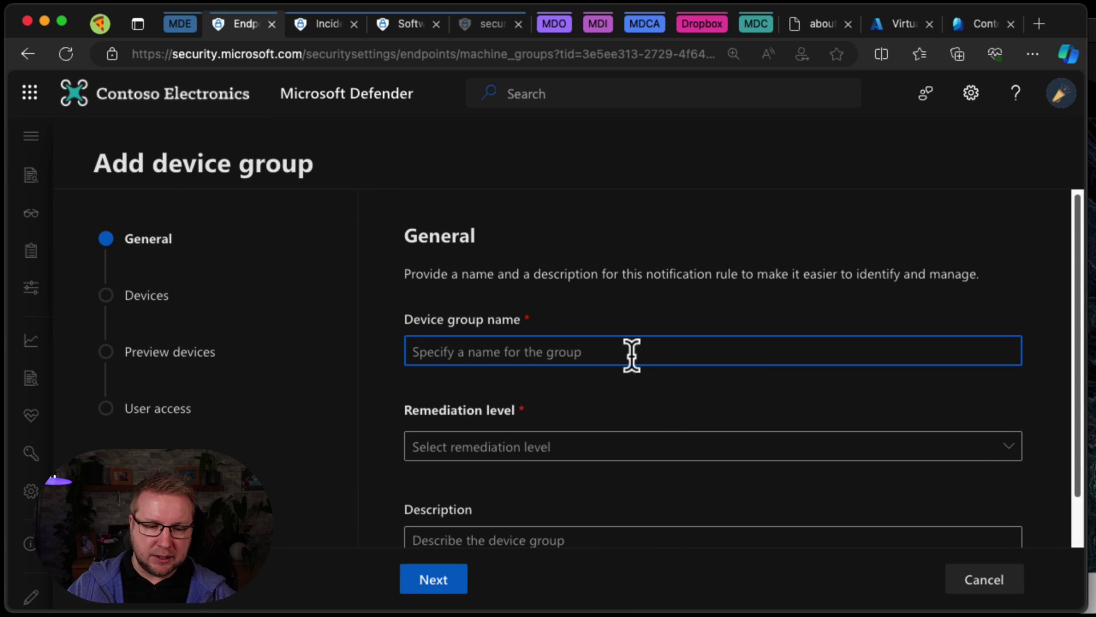
pyautogui.write('Dev')
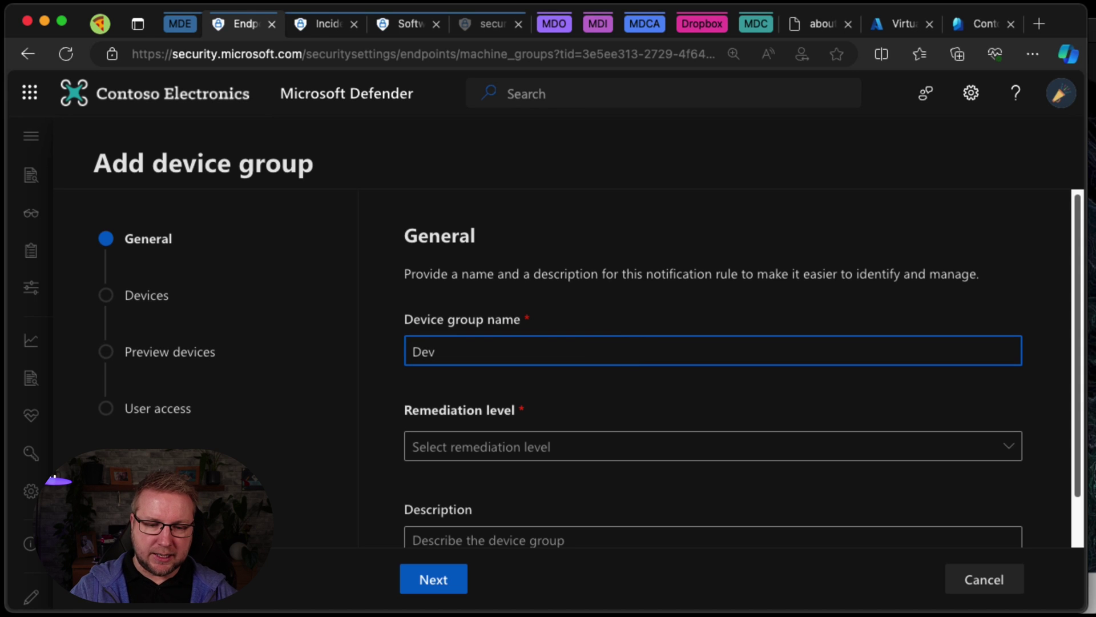
pyautogui.write('el')
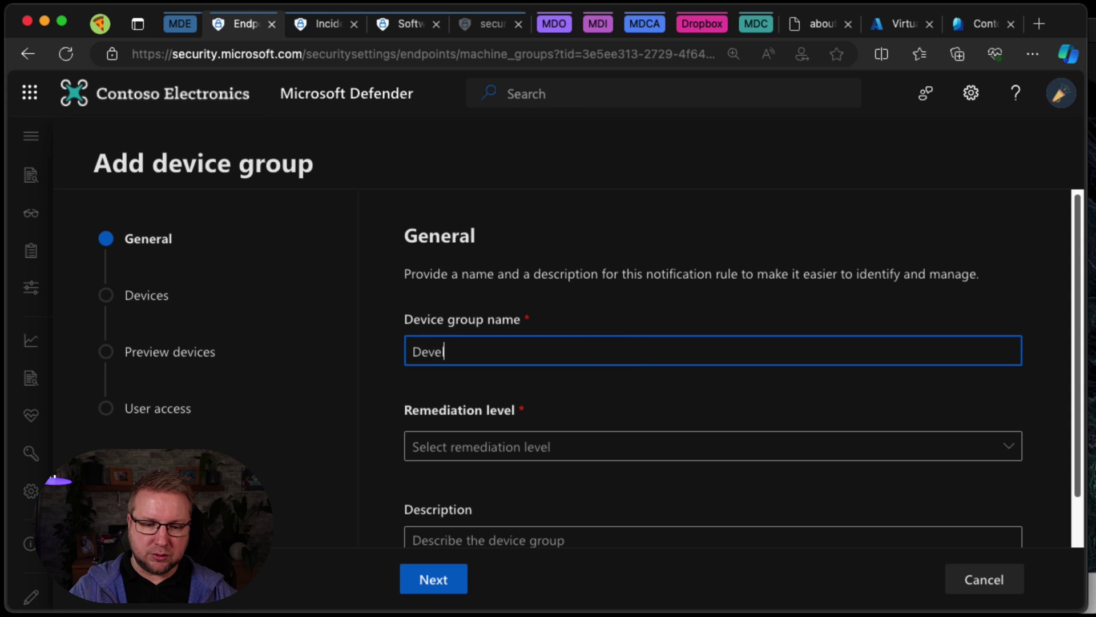
pyautogui.write('opers')
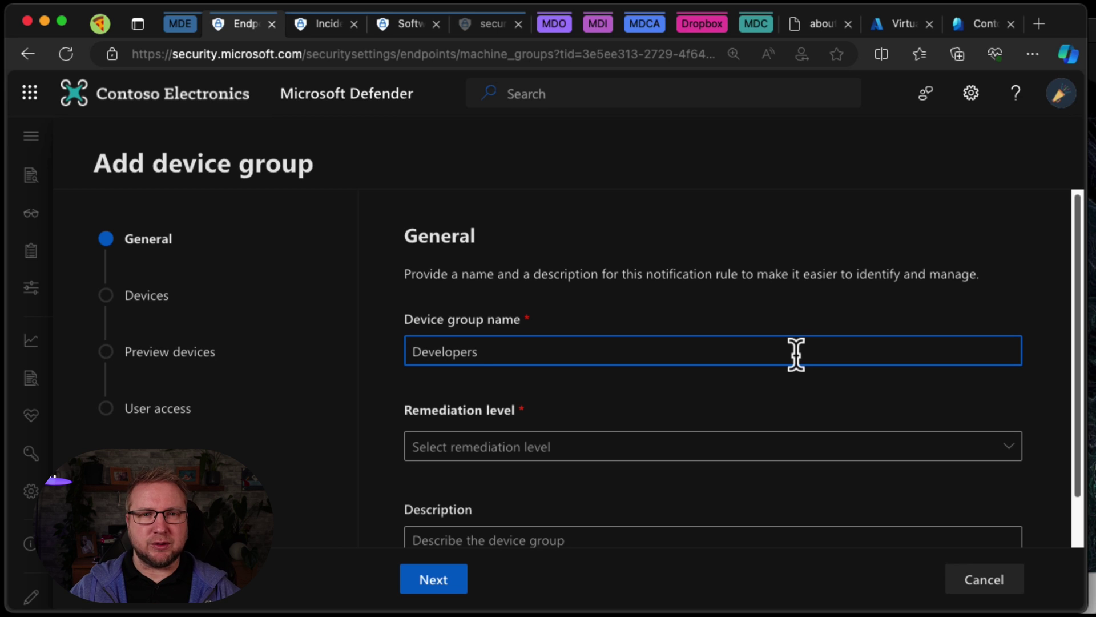
pyautogui.click(784, 455)
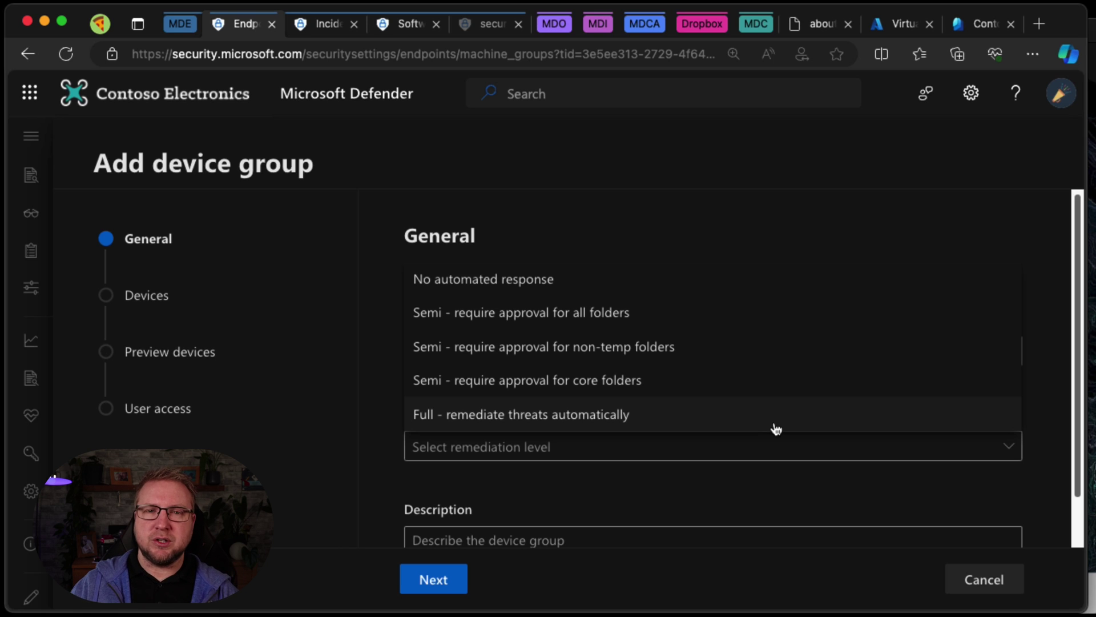
pyautogui.click(669, 239)
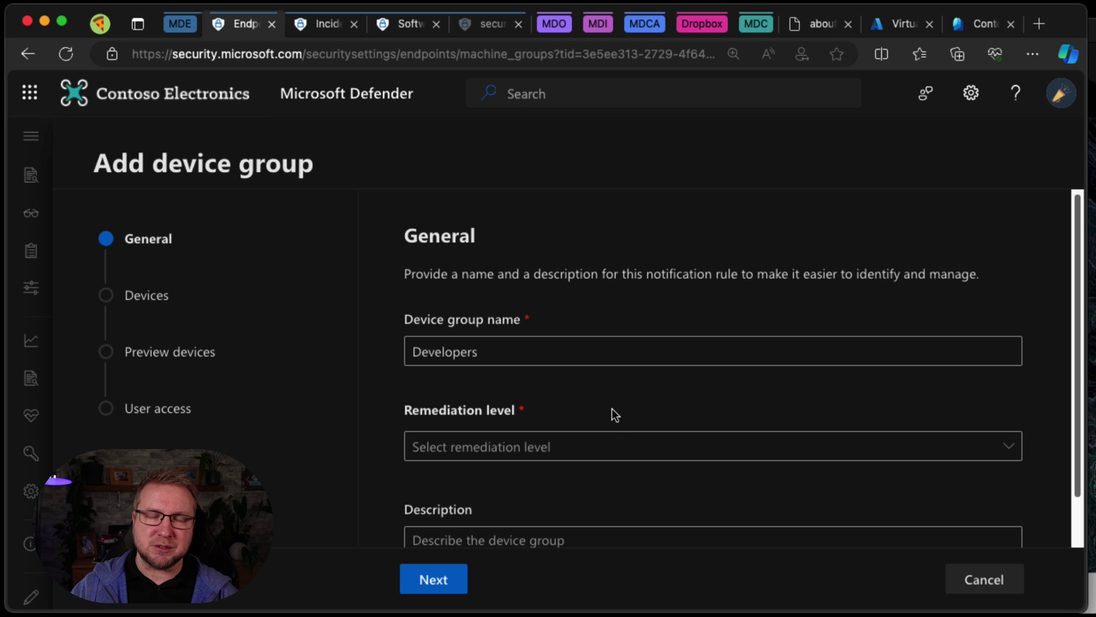
pyautogui.click(617, 448)
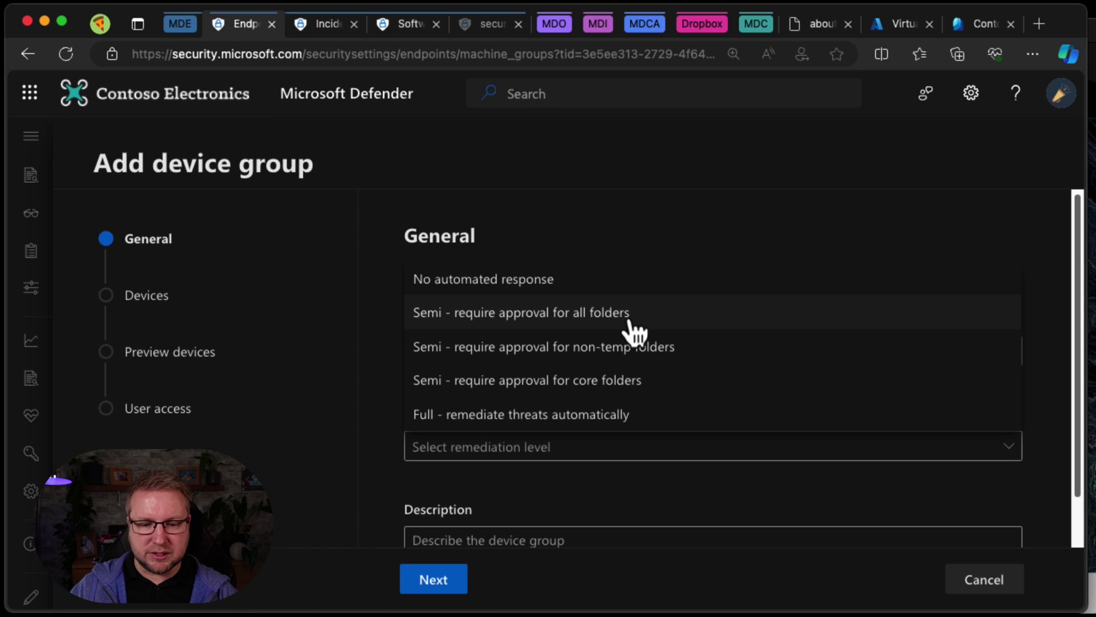
pyautogui.click(604, 277)
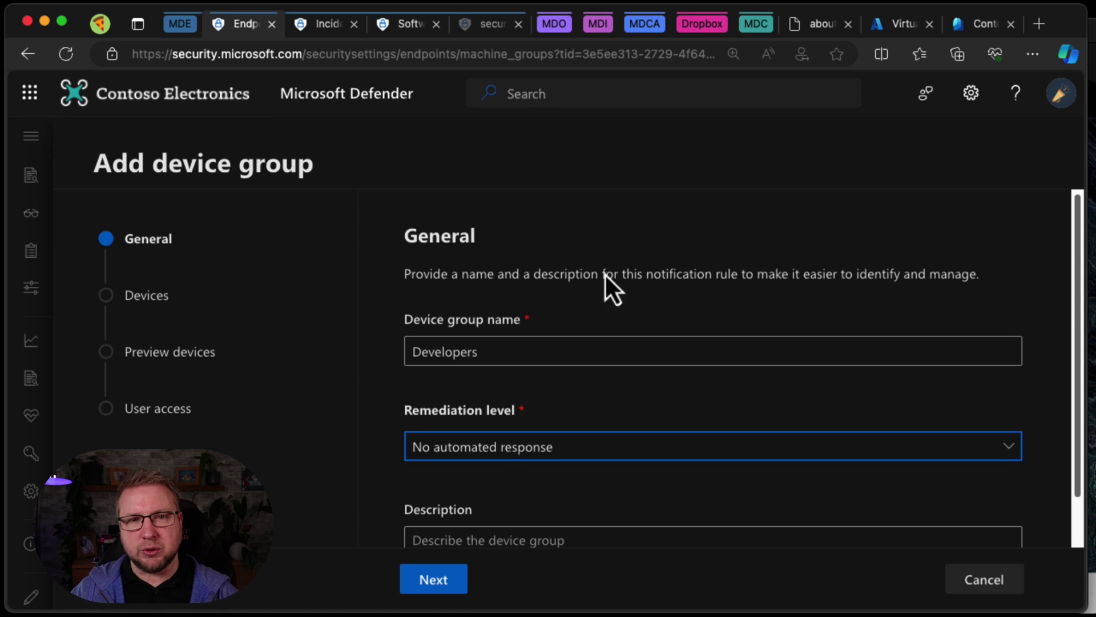
pyautogui.moveTo(1079, 296); pyautogui.dragTo(1081, 377)
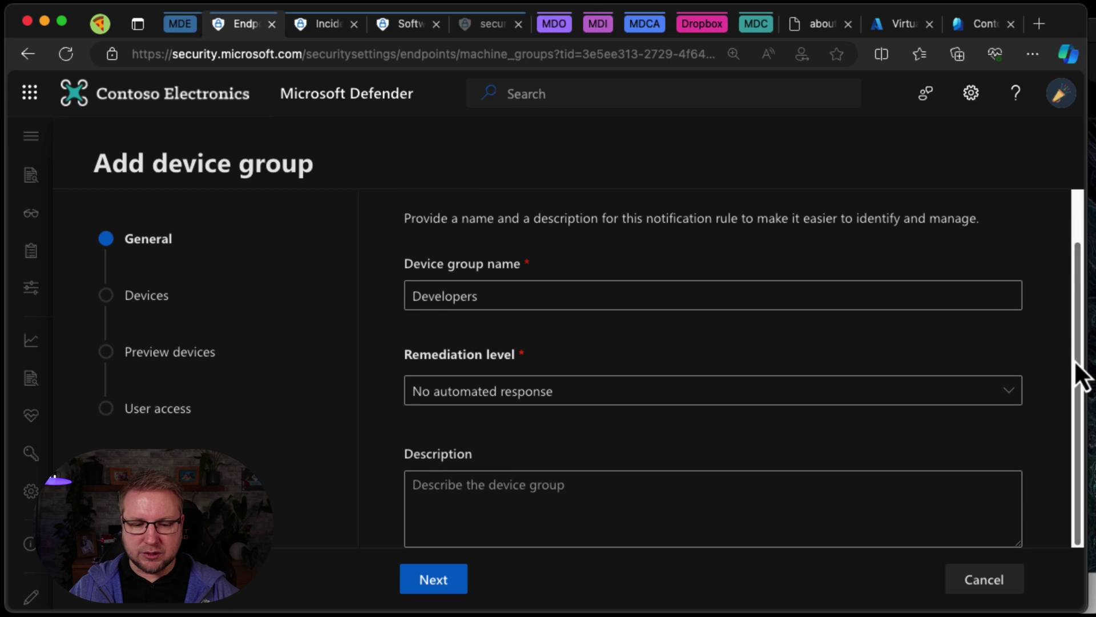
# Step: Match Windows 10 devices with names starting 'dev-', then continue past the device preview
pyautogui.click(422, 578)
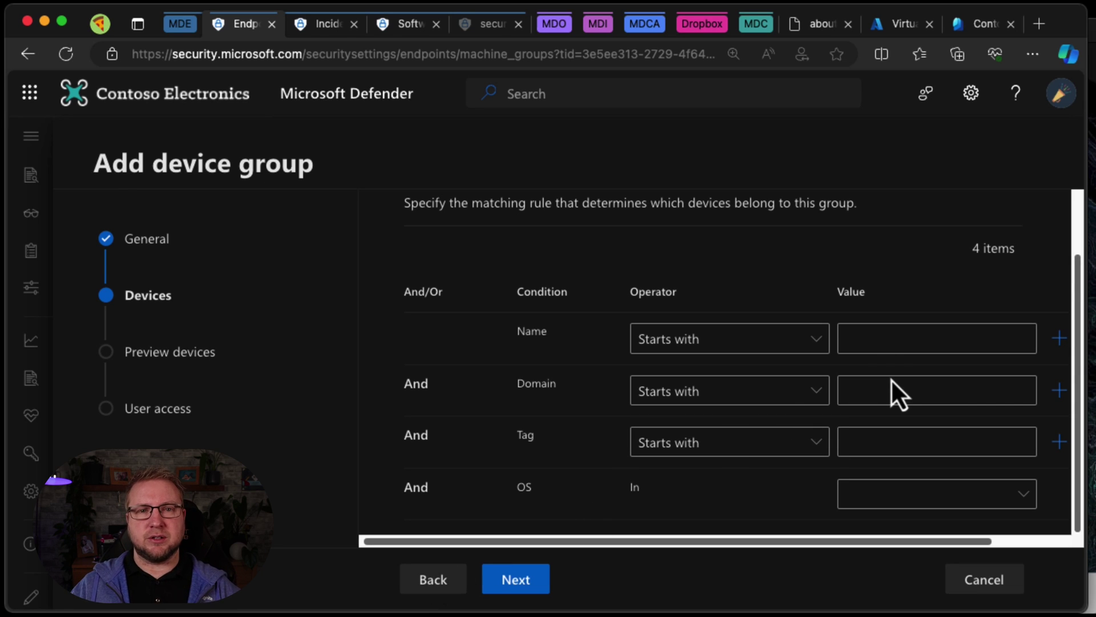
pyautogui.click(863, 334)
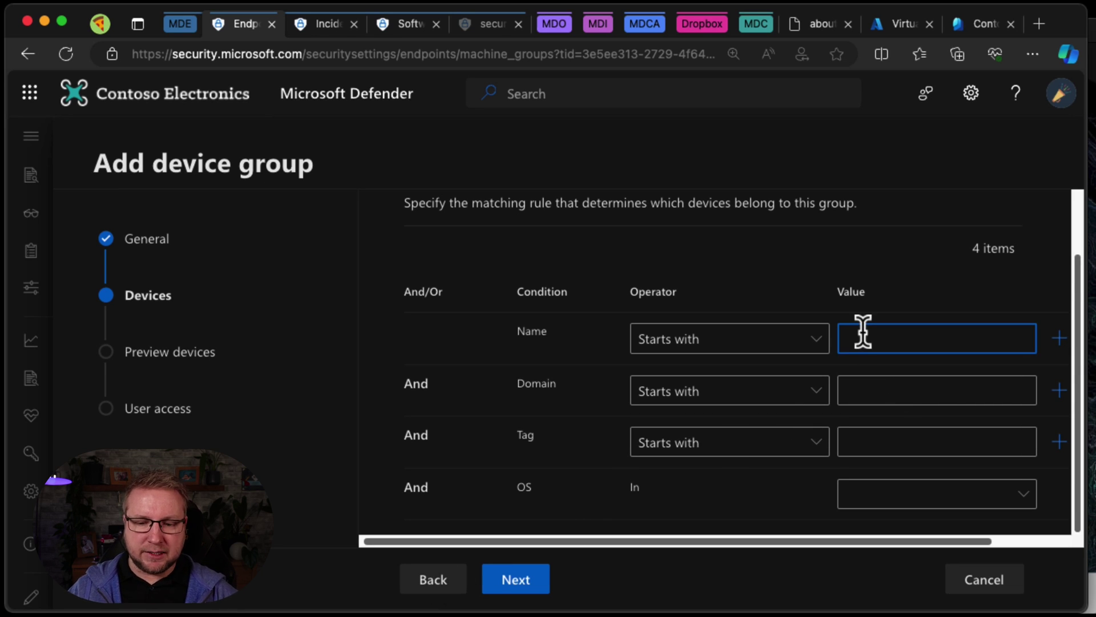
pyautogui.write('dev-')
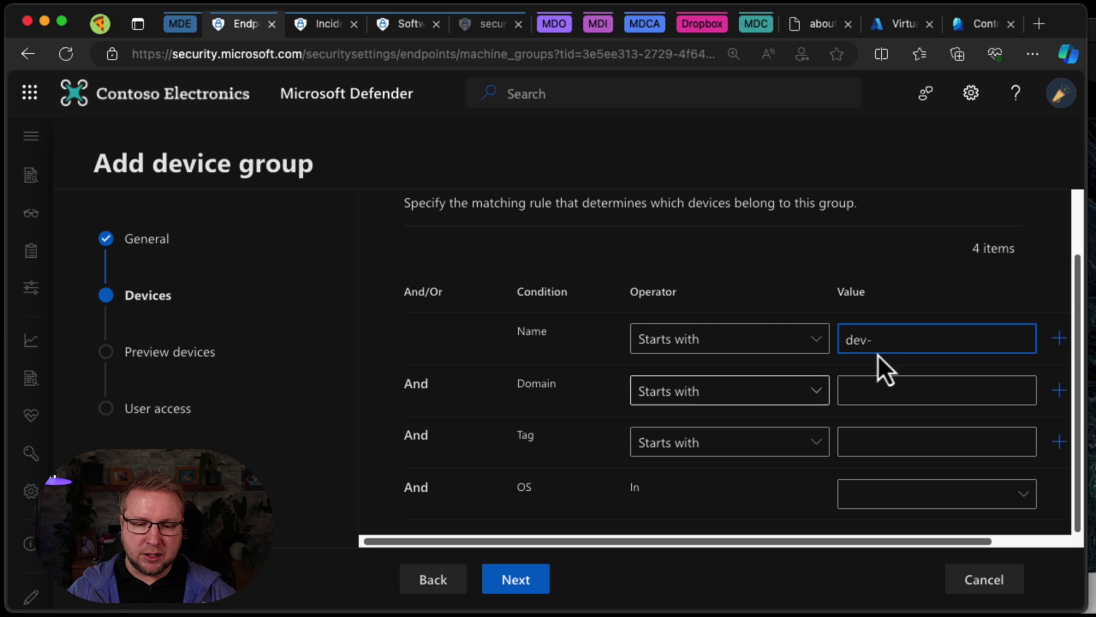
pyautogui.click(985, 498)
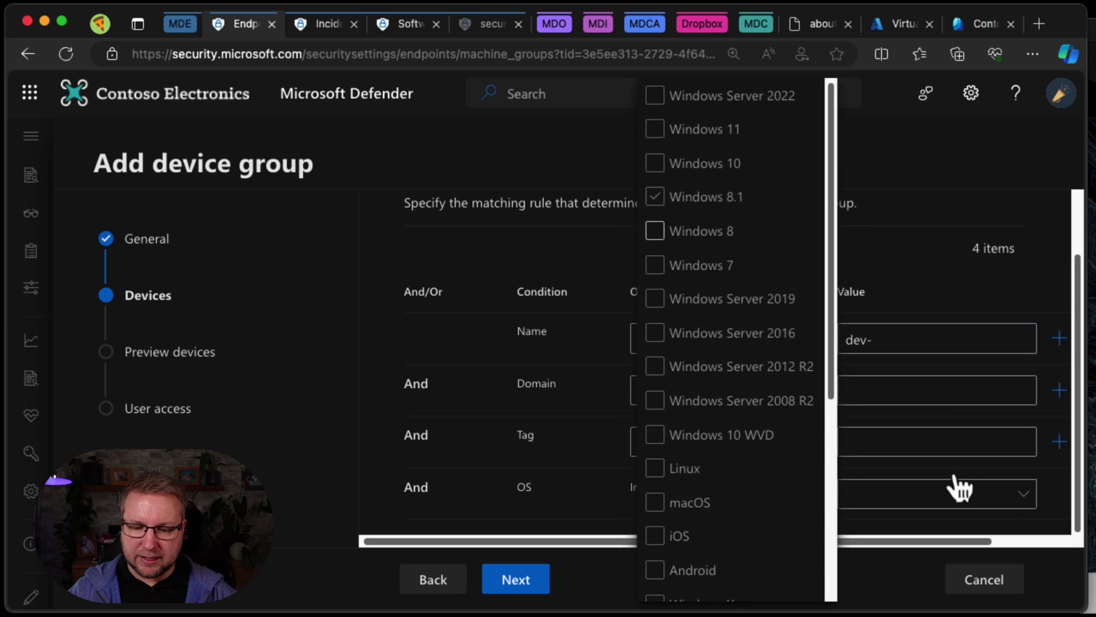
pyautogui.click(736, 330)
pyautogui.click(737, 330)
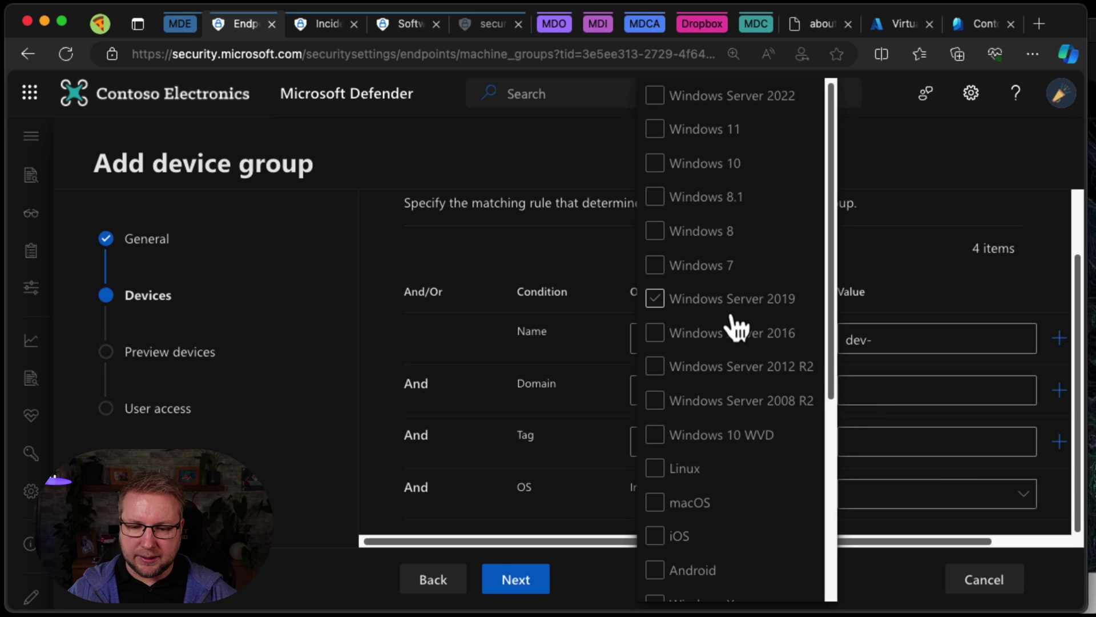
pyautogui.click(657, 164)
pyautogui.click(888, 274)
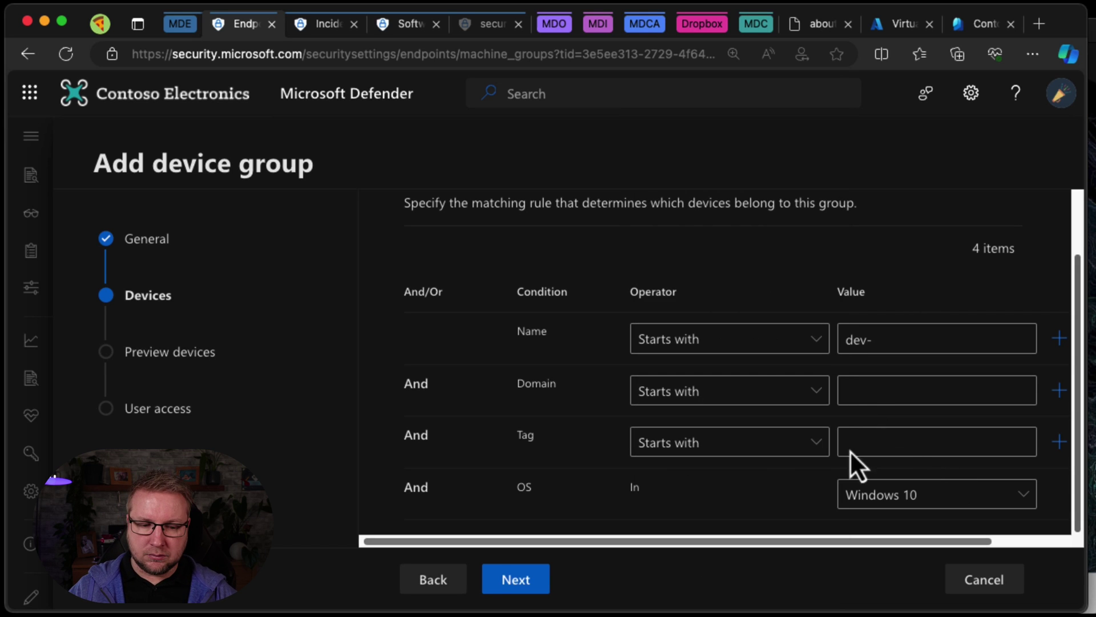
pyautogui.click(542, 579)
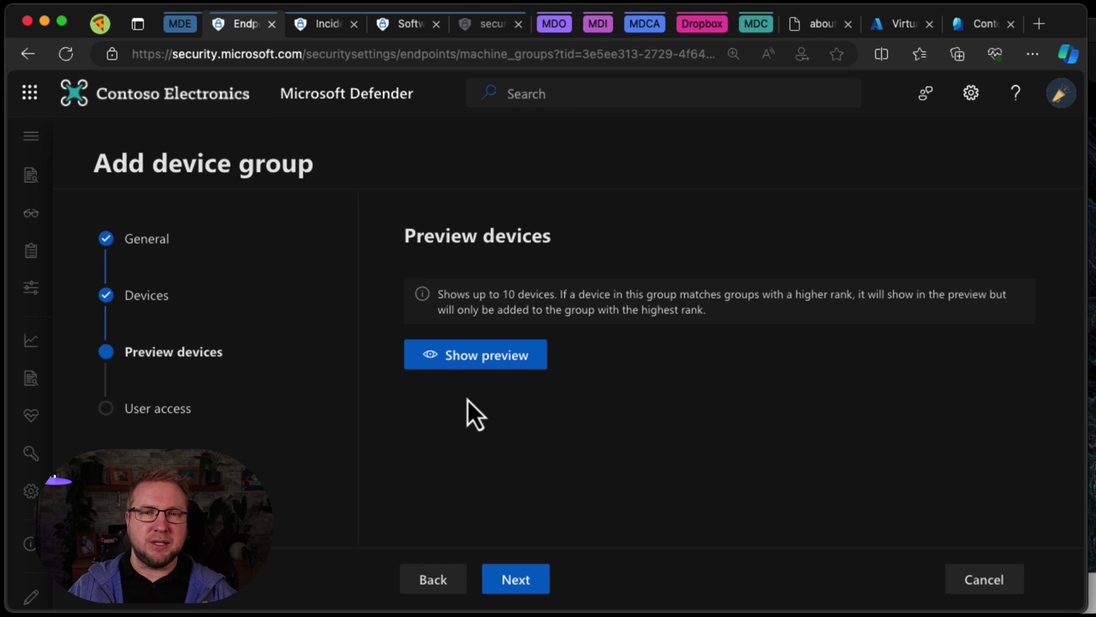
# Step: Submit the Developers group with no user groups selected, confirming the warning
pyautogui.click(521, 579)
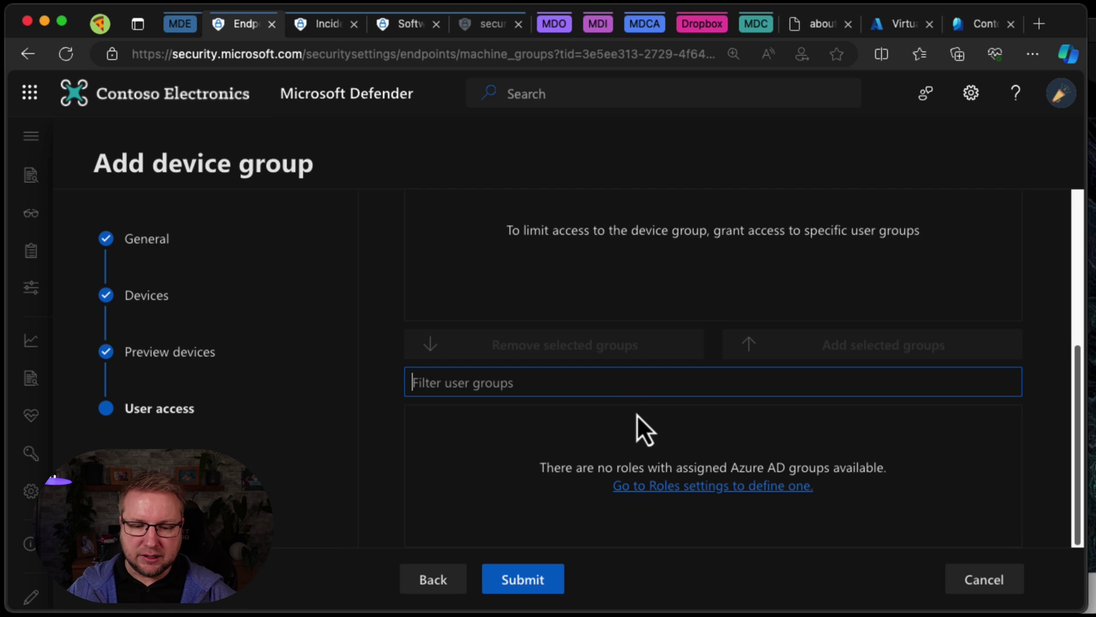
pyautogui.moveTo(1077, 421); pyautogui.dragTo(1084, 409)
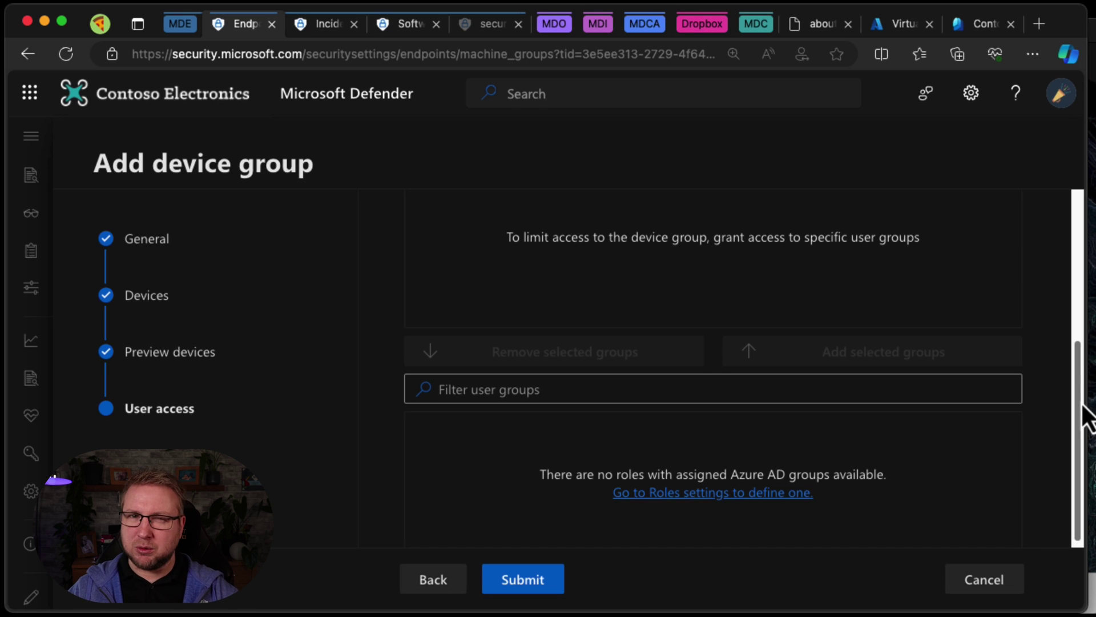
pyautogui.moveTo(1083, 407); pyautogui.dragTo(1073, 214)
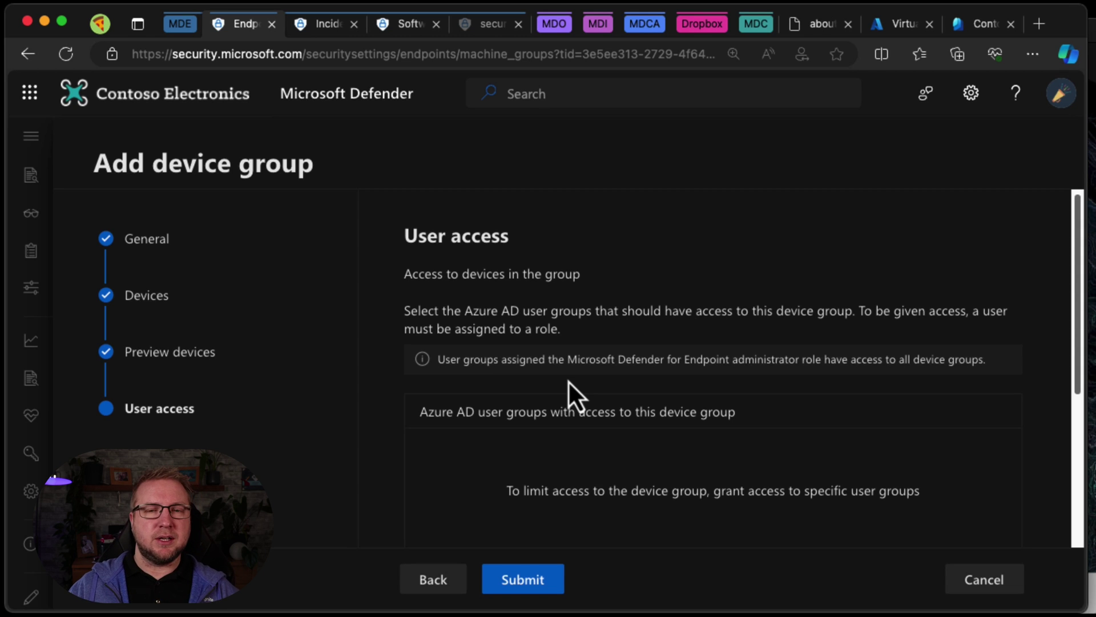
pyautogui.click(536, 576)
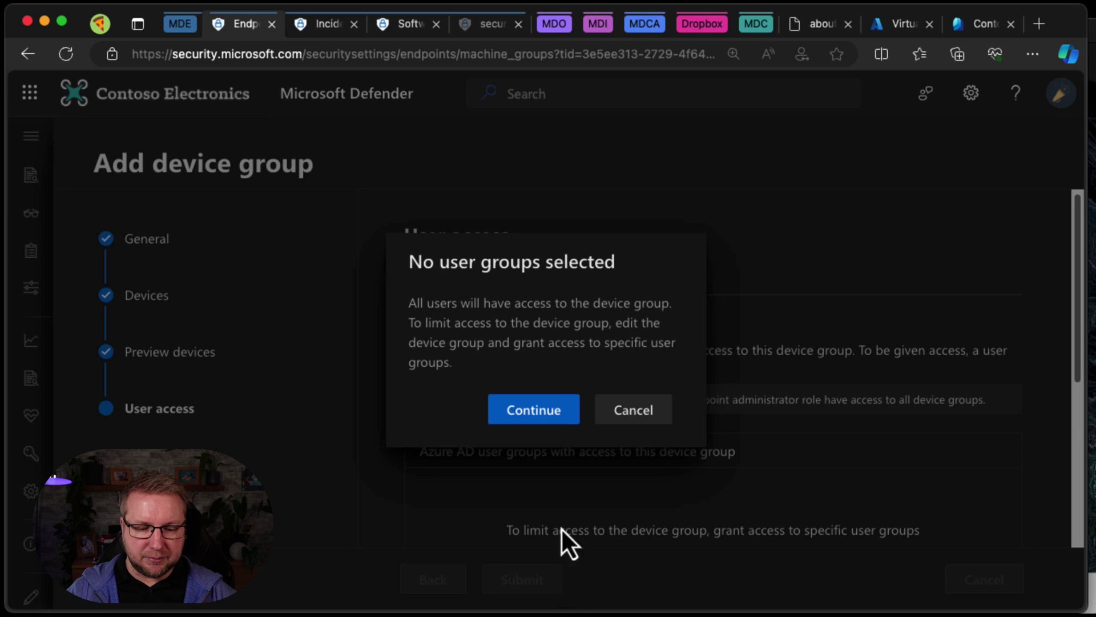
pyautogui.click(567, 423)
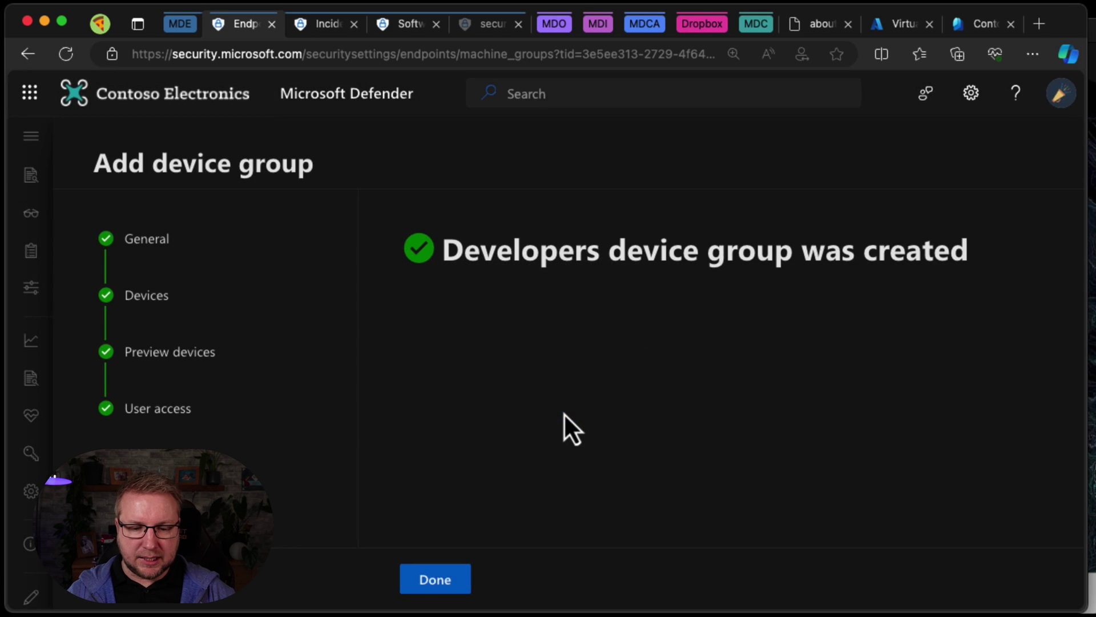
# Step: Finish and apply changes so Developers appears at rank 2 with 0 devices
pyautogui.click(457, 580)
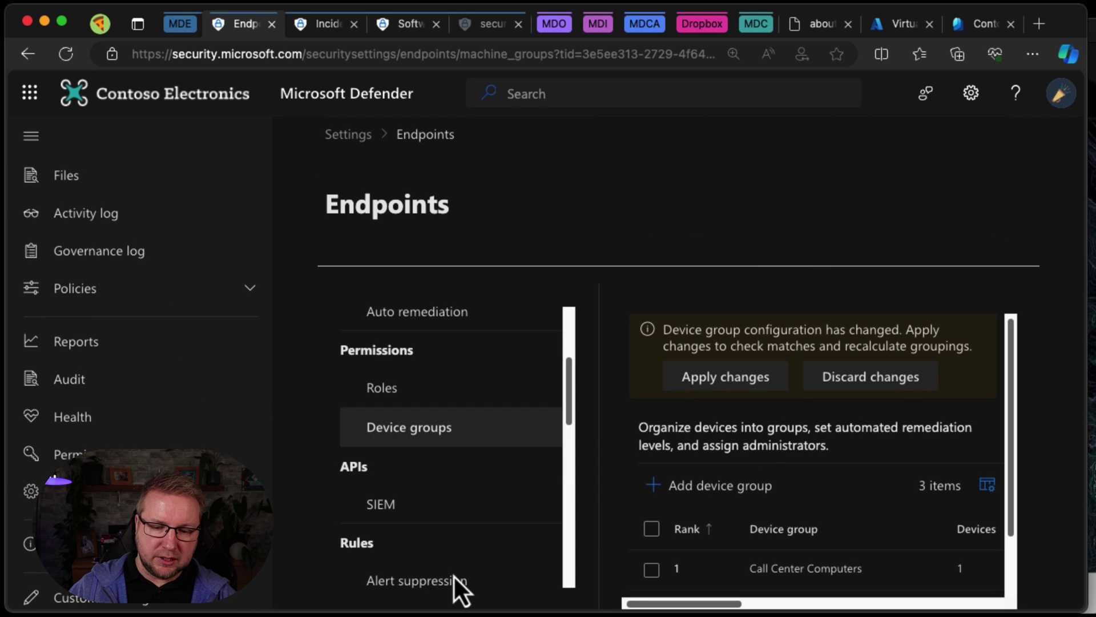
pyautogui.click(734, 379)
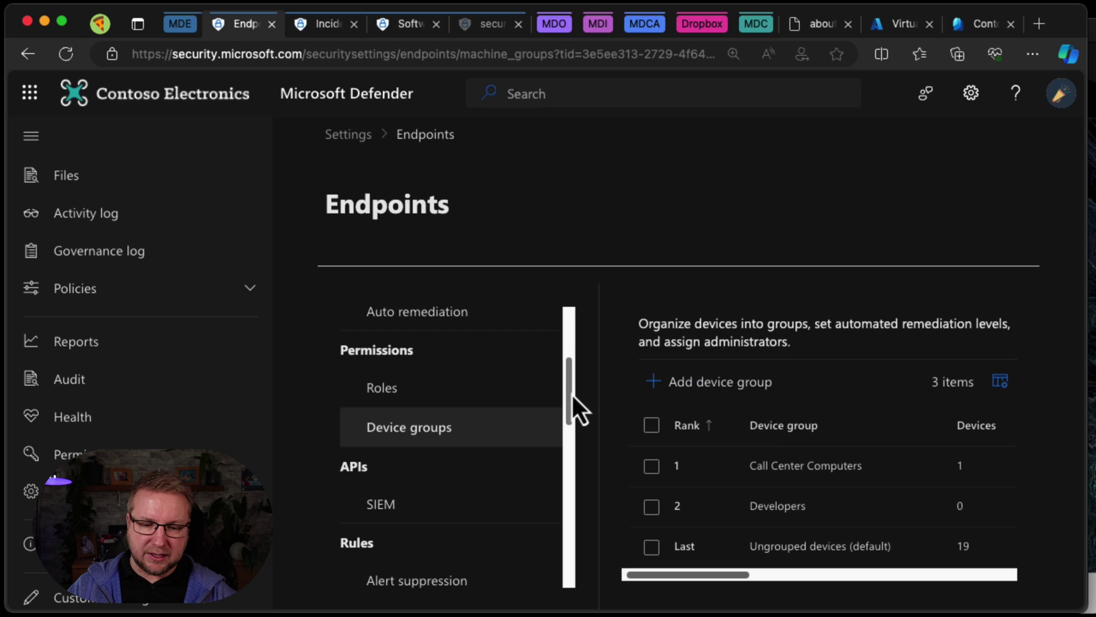
pyautogui.scroll(-10, 572, 407)
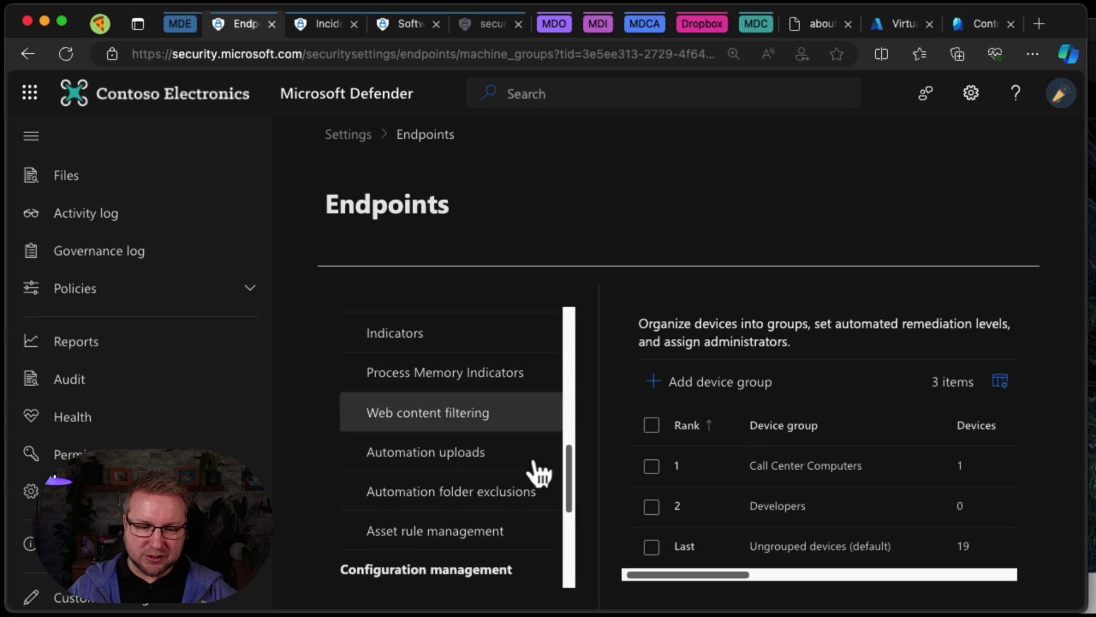
# Step: Open the Restrict Social Media policy from the Web content filtering rules list
pyautogui.click(444, 431)
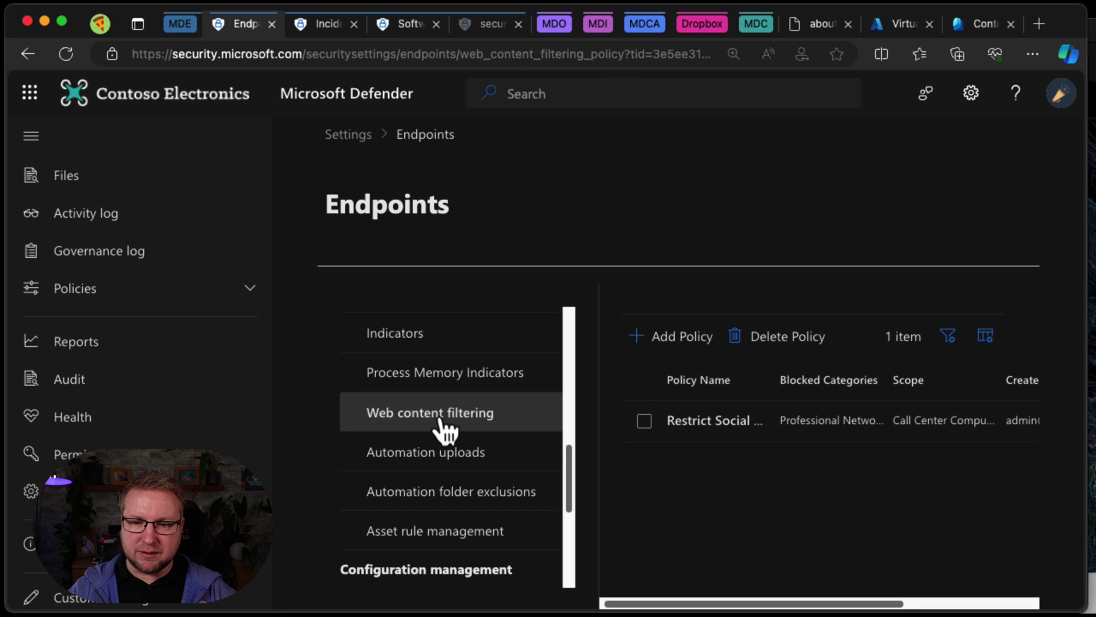
pyautogui.click(242, 147)
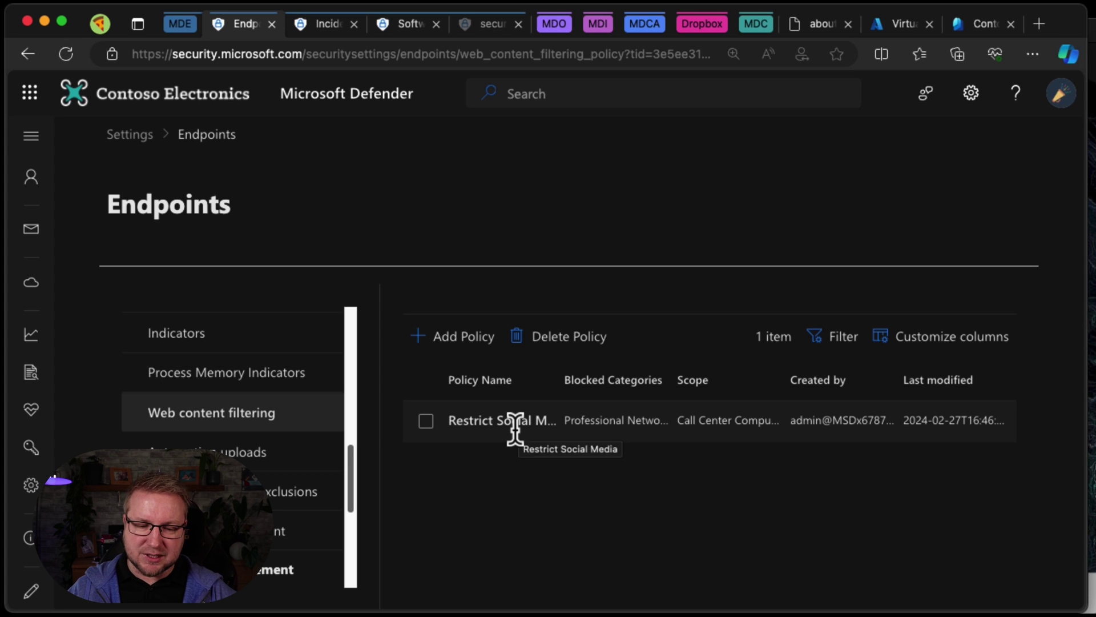
pyautogui.click(622, 425)
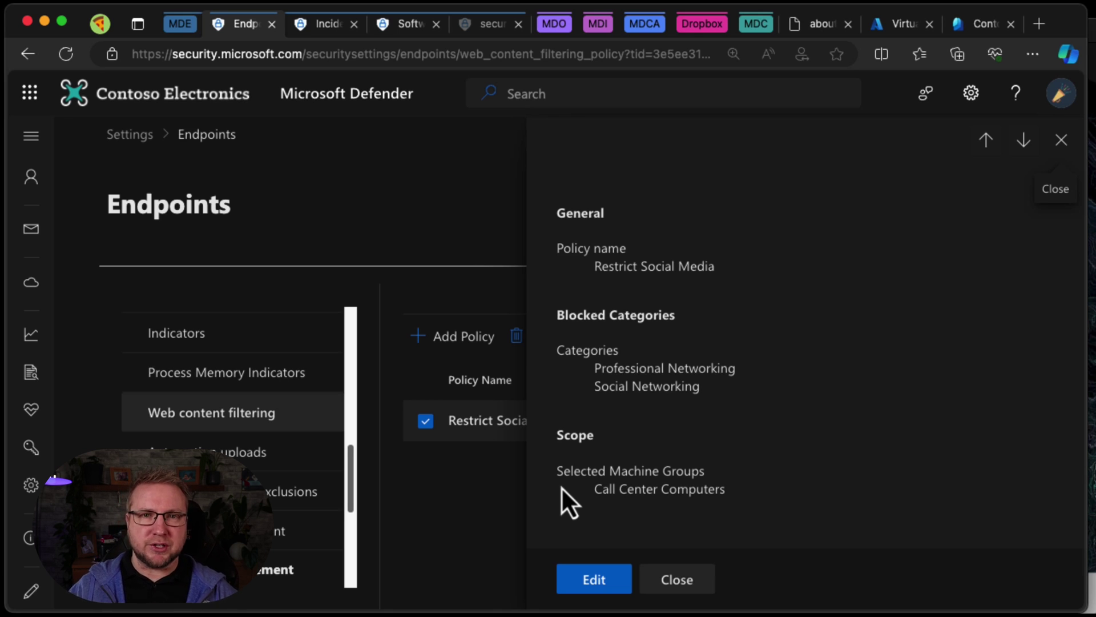
# Step: Edit Restrict Social Media, selecting all Adult Content, High Bandwidth and Legal Liability categories as blocked
pyautogui.click(582, 574)
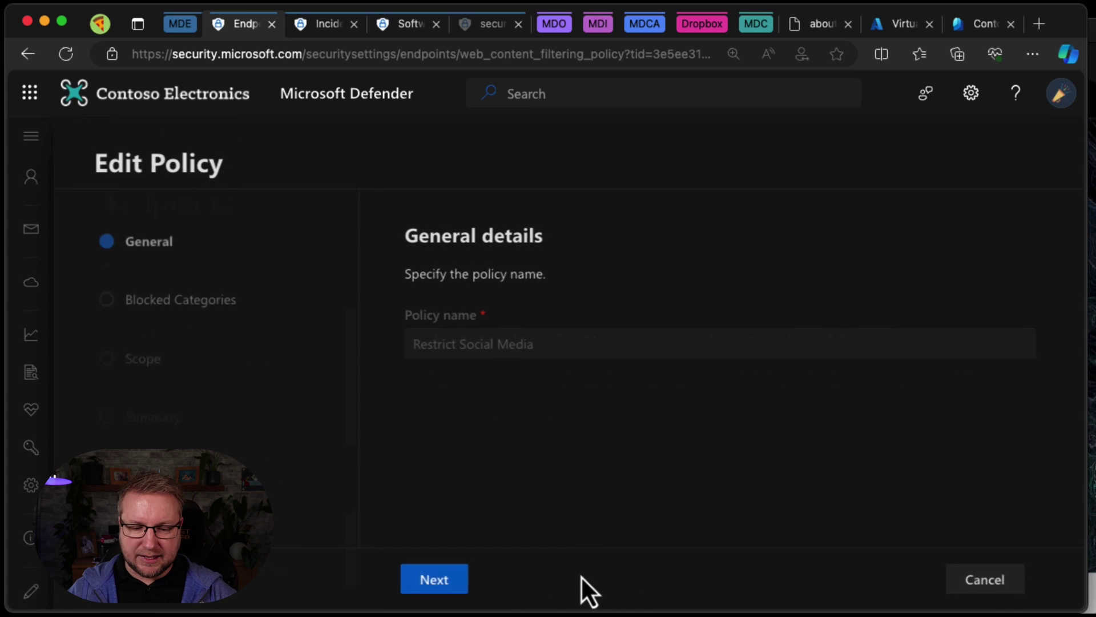
pyautogui.click(464, 576)
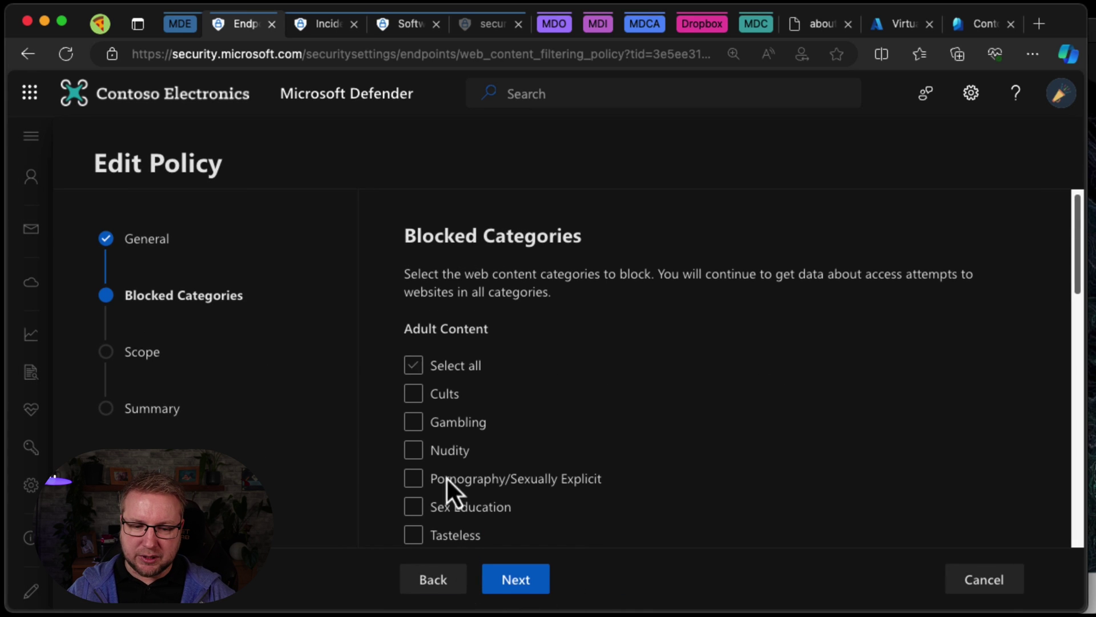
pyautogui.click(426, 366)
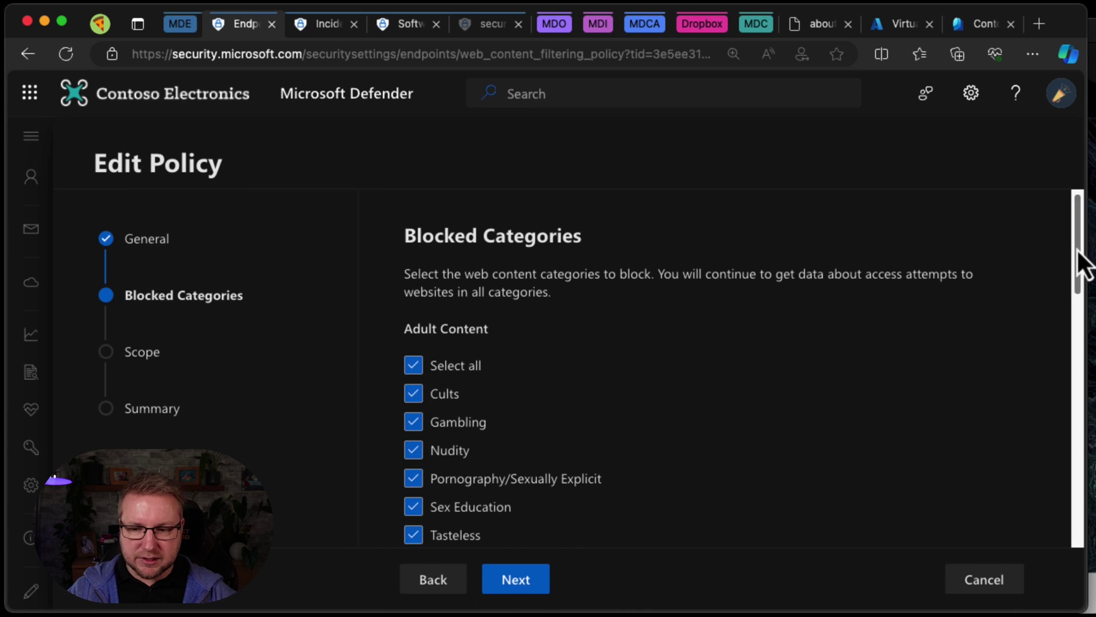
pyautogui.moveTo(1080, 263); pyautogui.dragTo(1085, 378)
pyautogui.click(414, 265)
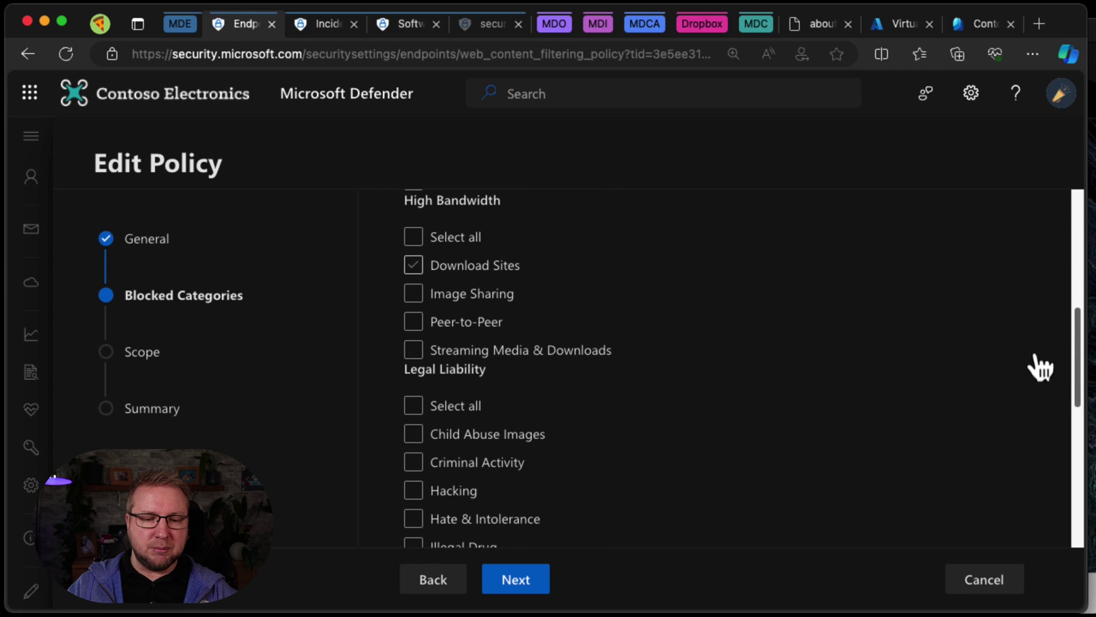
pyautogui.click(413, 265)
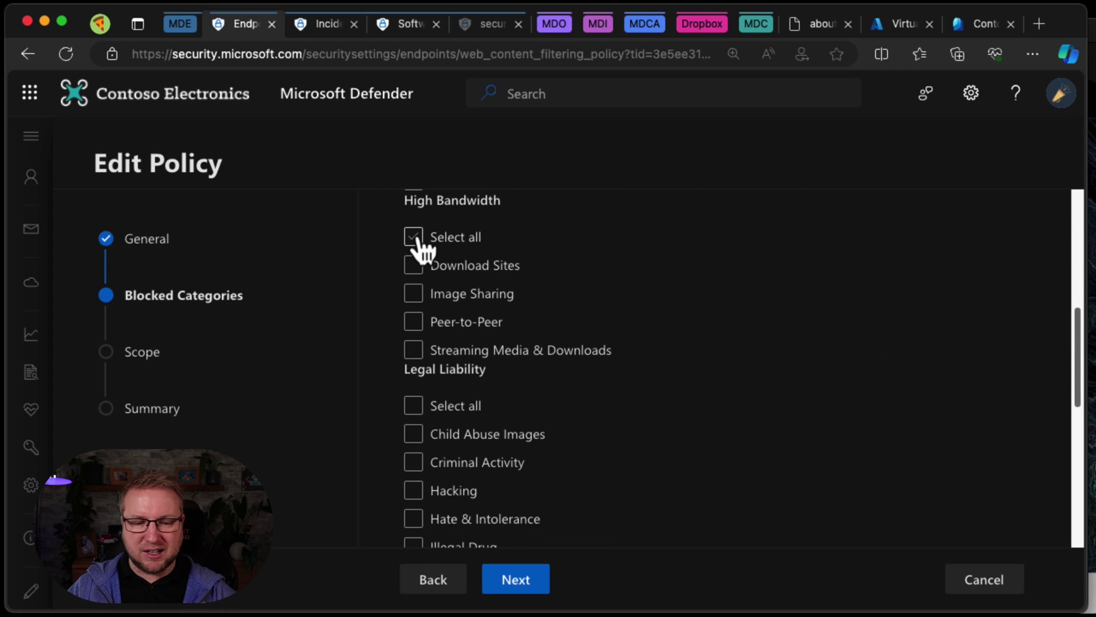
pyautogui.click(418, 240)
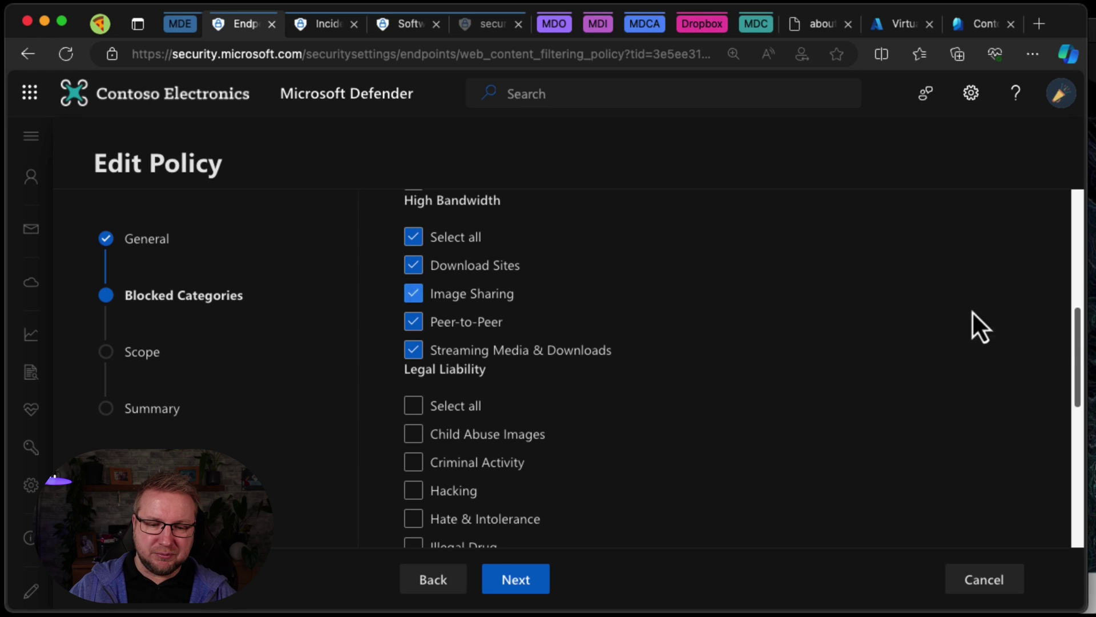
pyautogui.moveTo(1079, 342); pyautogui.dragTo(1083, 384)
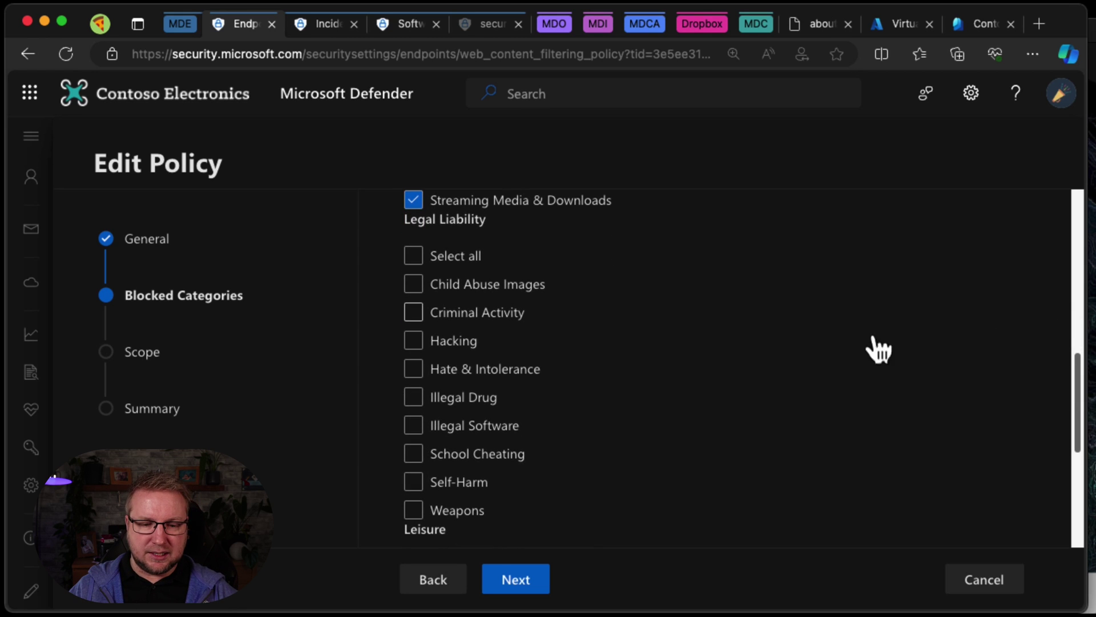
pyautogui.click(425, 258)
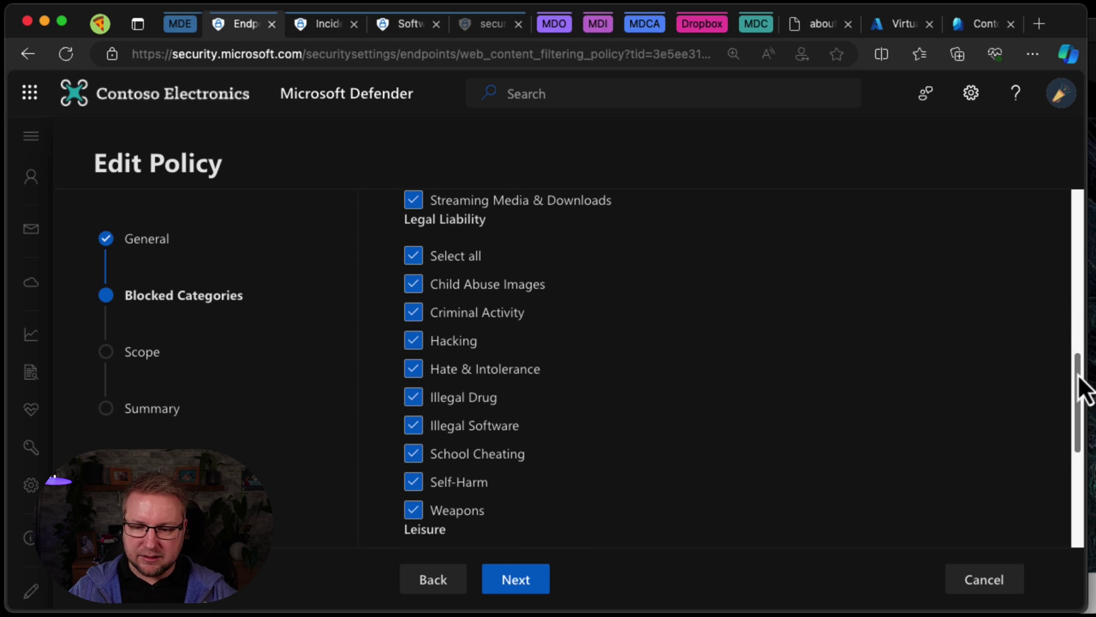
pyautogui.moveTo(1084, 384); pyautogui.dragTo(1085, 484)
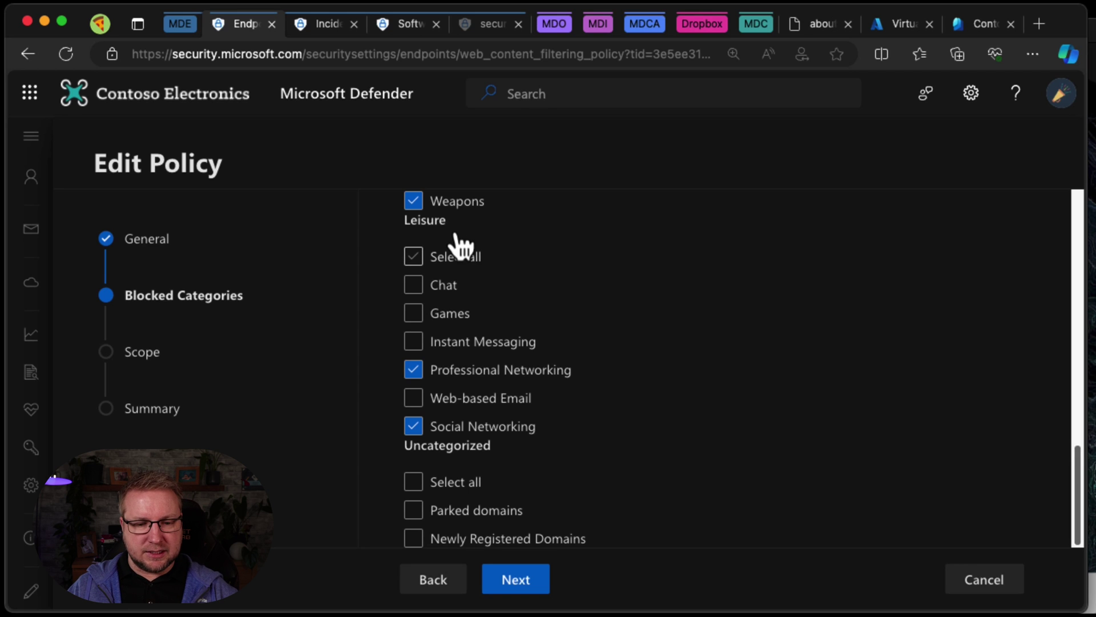
# Step: Block Instant Messaging, Games, Chat and Parked domains, leaving Web-based Email allowed
pyautogui.click(417, 340)
pyautogui.click(419, 313)
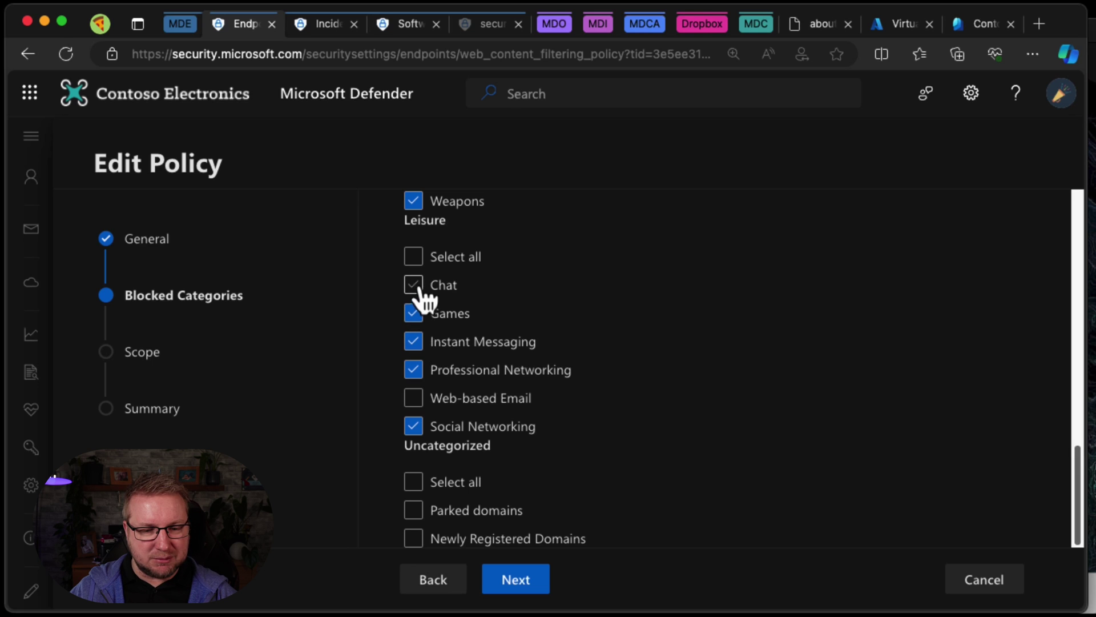
pyautogui.click(421, 286)
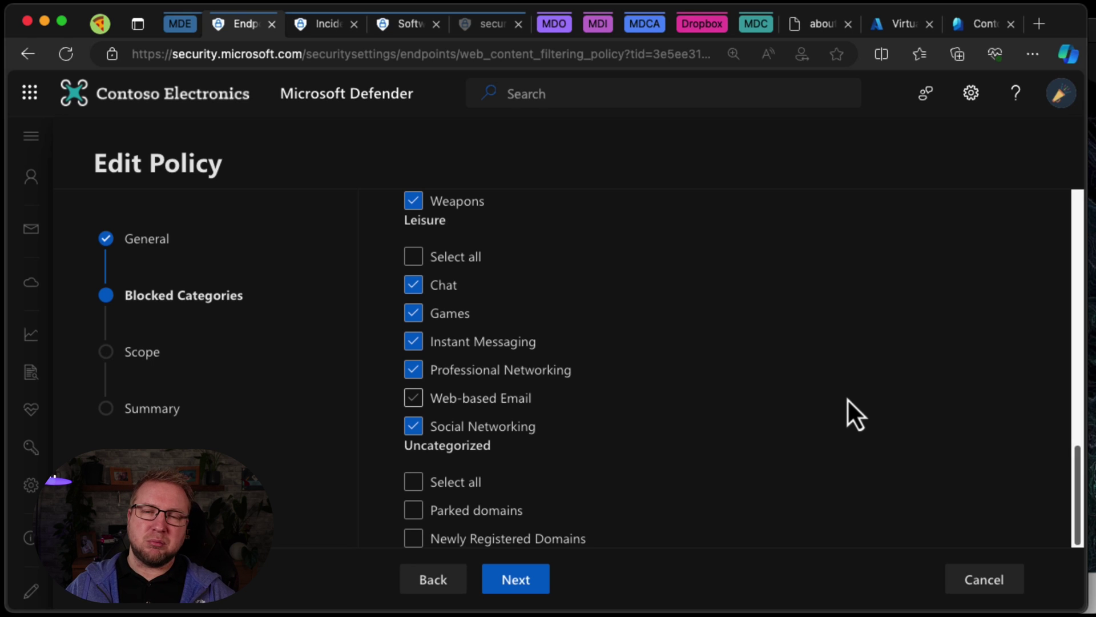
pyautogui.click(420, 528)
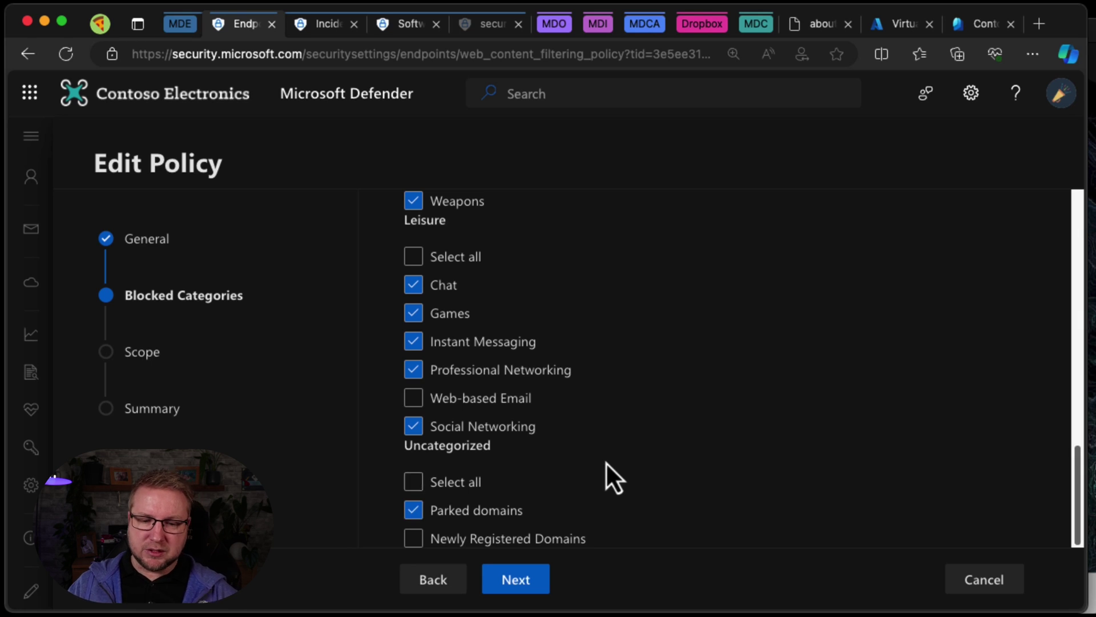
# Step: Advance past the Call Center Computers scope and submit the edited Restrict Social Media policy
pyautogui.click(511, 578)
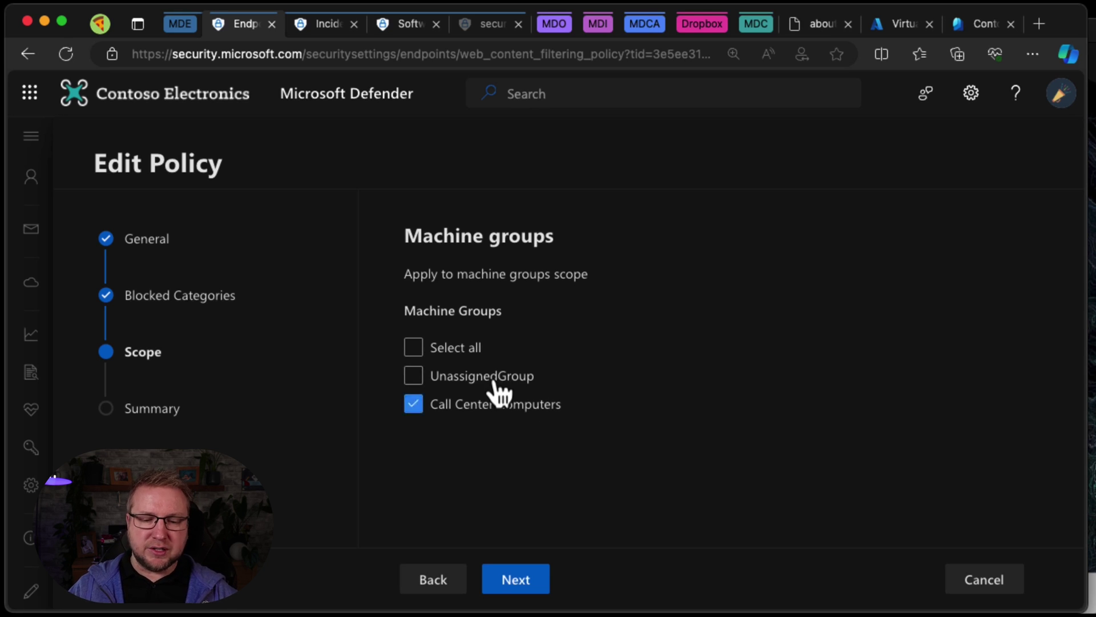
pyautogui.click(530, 588)
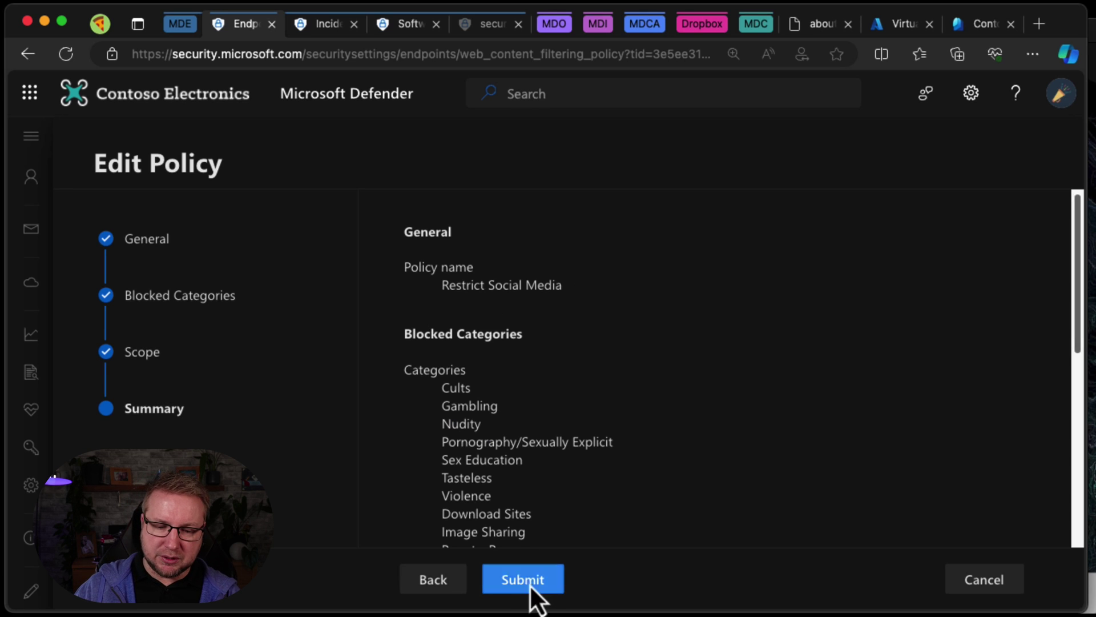
pyautogui.click(530, 584)
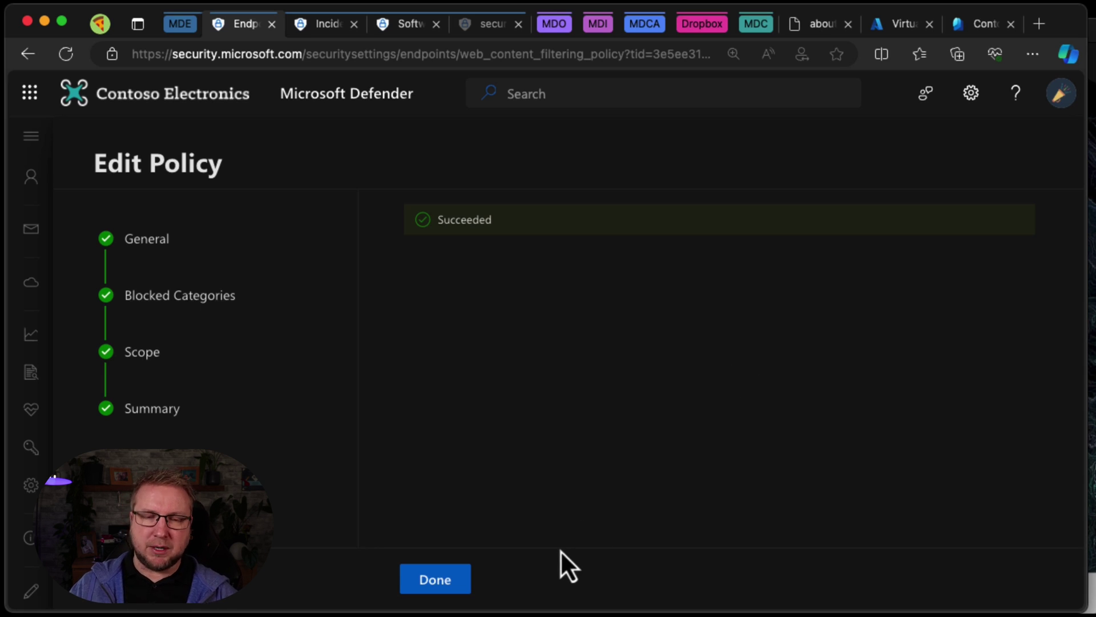
# Step: Finish the policy wizard and load linkedin.com in Edge on the VM to test the block
pyautogui.click(435, 580)
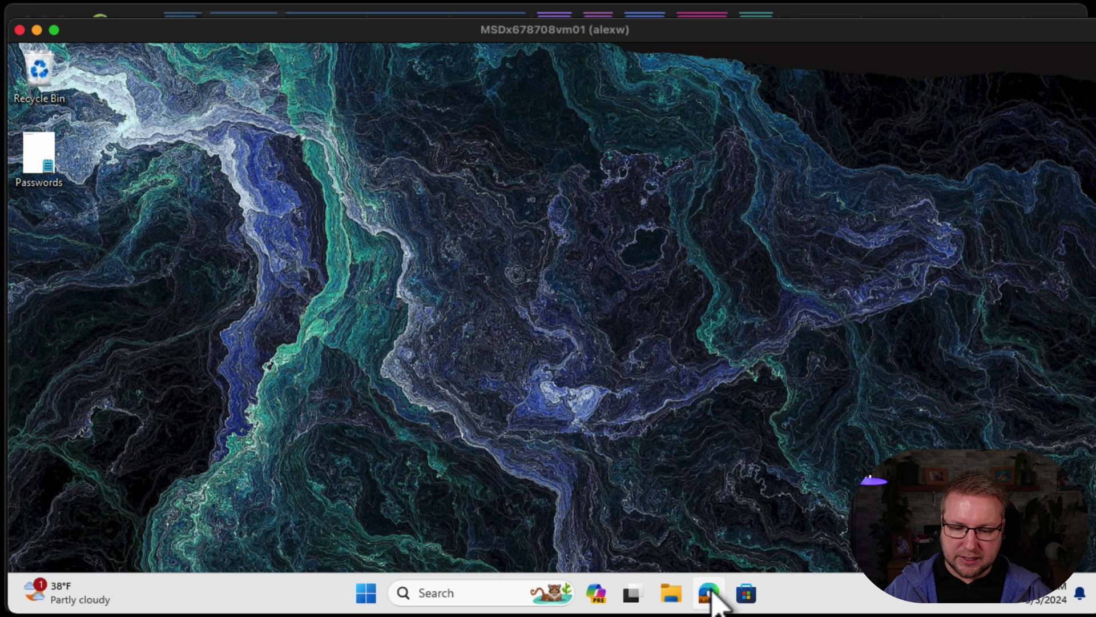
pyautogui.click(711, 590)
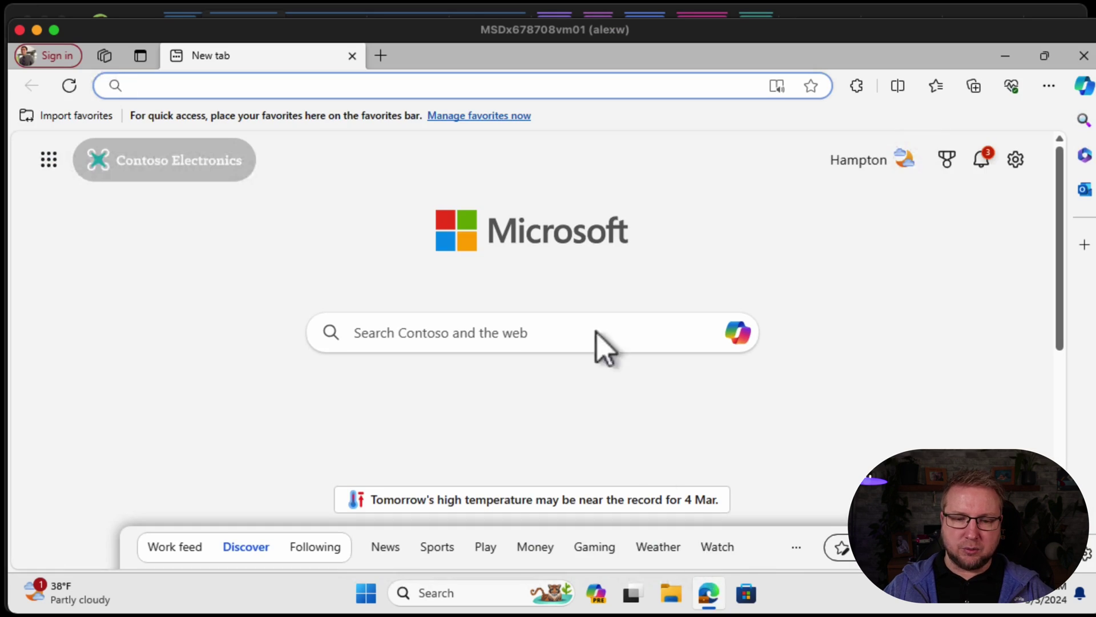
pyautogui.write('linke')
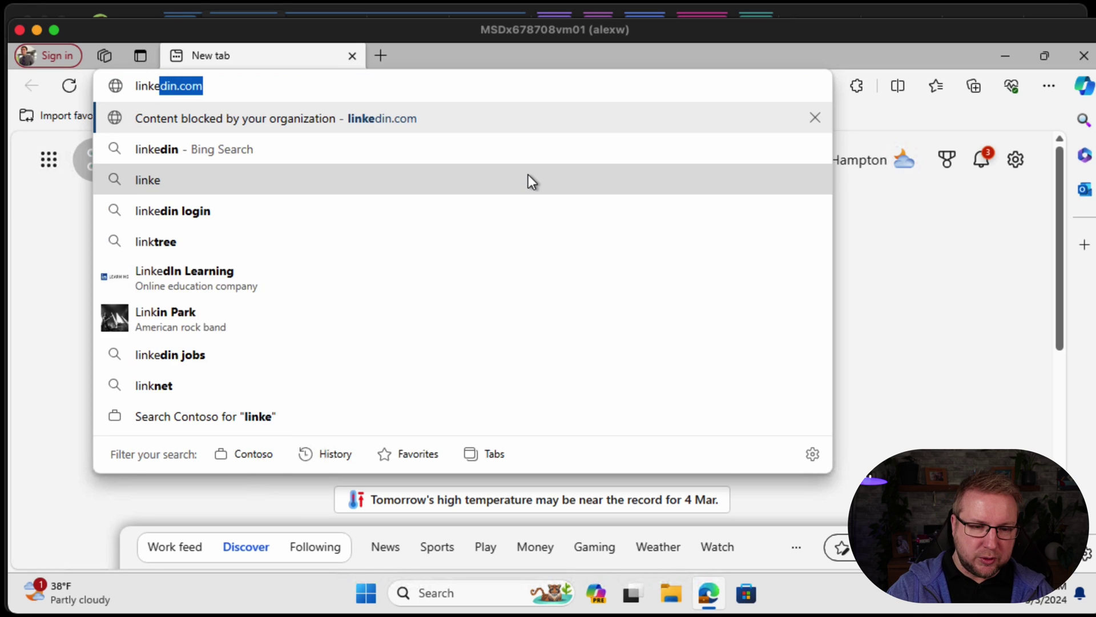
pyautogui.write('d')
pyautogui.press('Return')
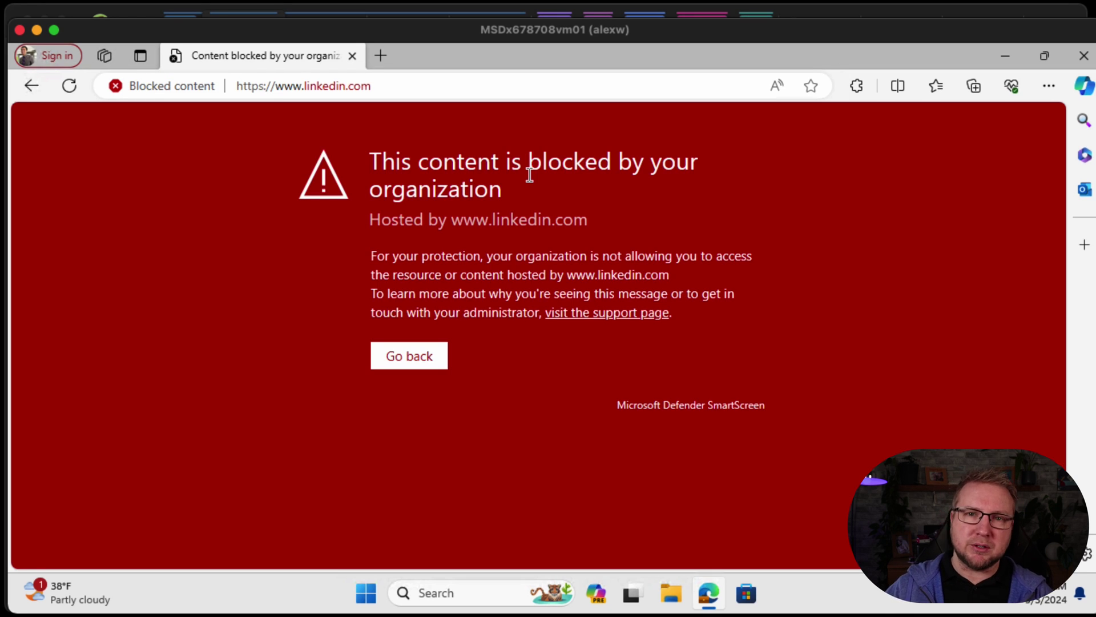
# Step: Load facebook.com in Edge to confirm it is also blocked
pyautogui.click(403, 85)
pyautogui.write('fa')
pyautogui.press('Return')
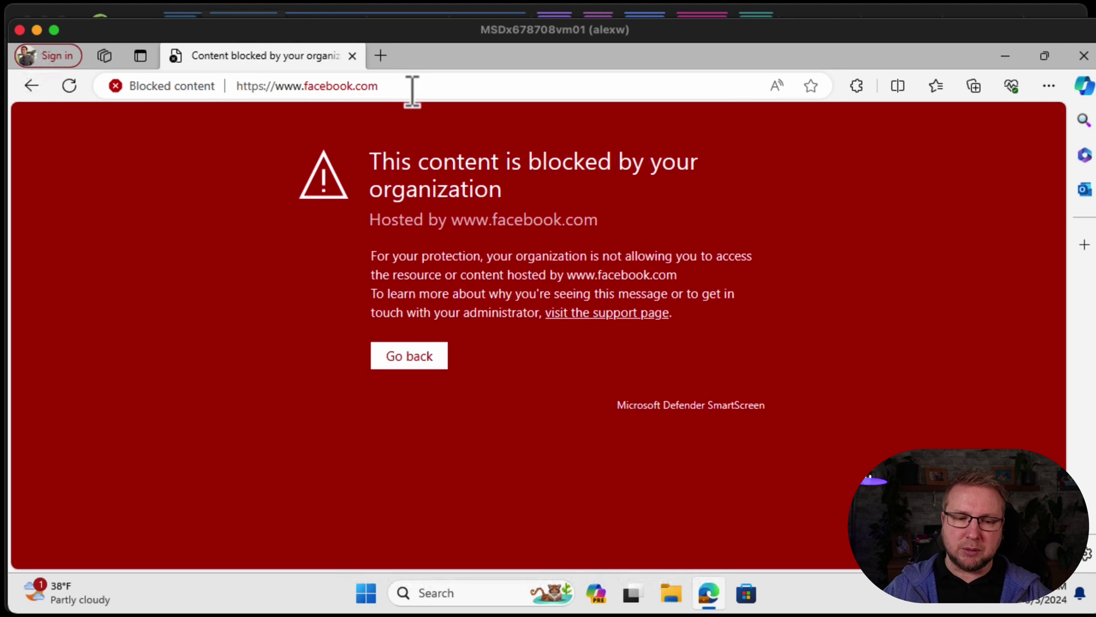
pyautogui.click(410, 87)
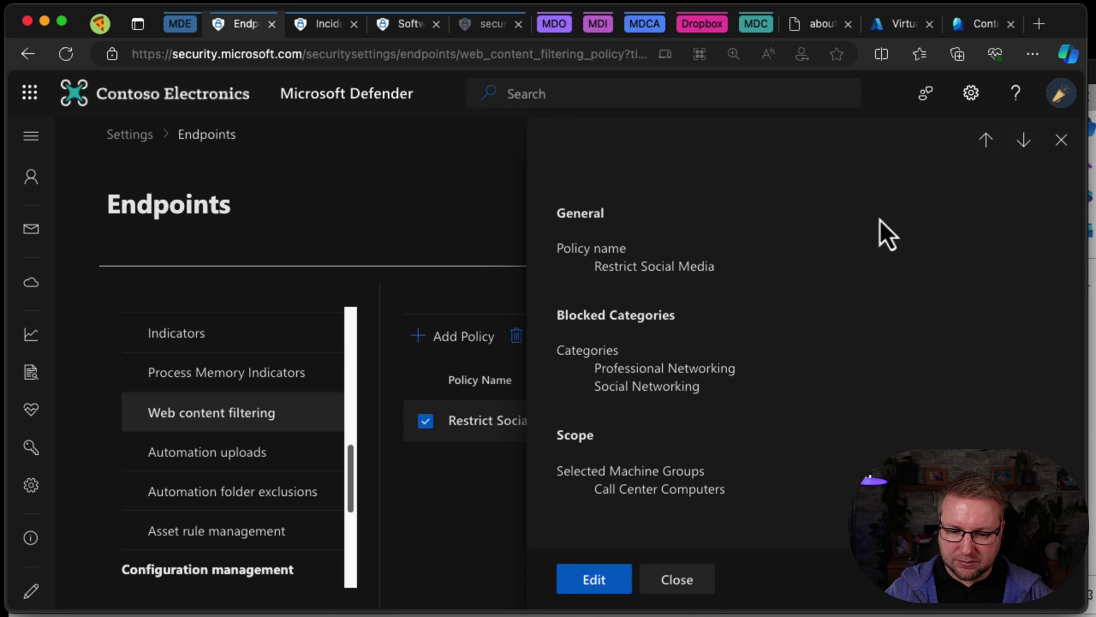
# Step: Reopen the Restrict Social Media policy details and scroll through its blocked categories and scope
pyautogui.click(1061, 141)
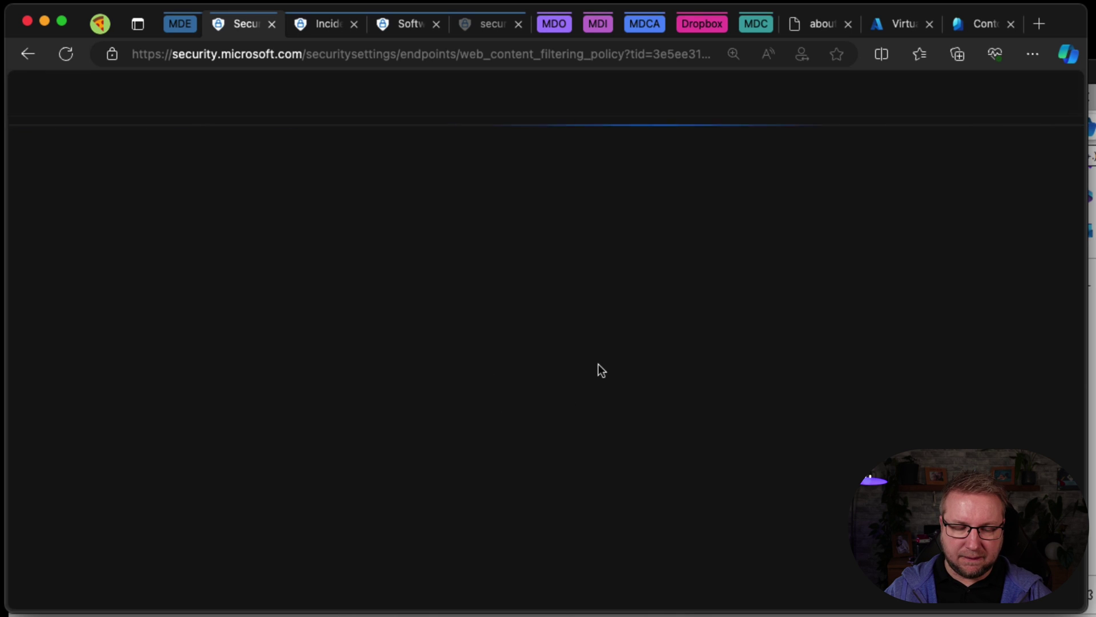
pyautogui.moveTo(573, 351); pyautogui.dragTo(568, 501)
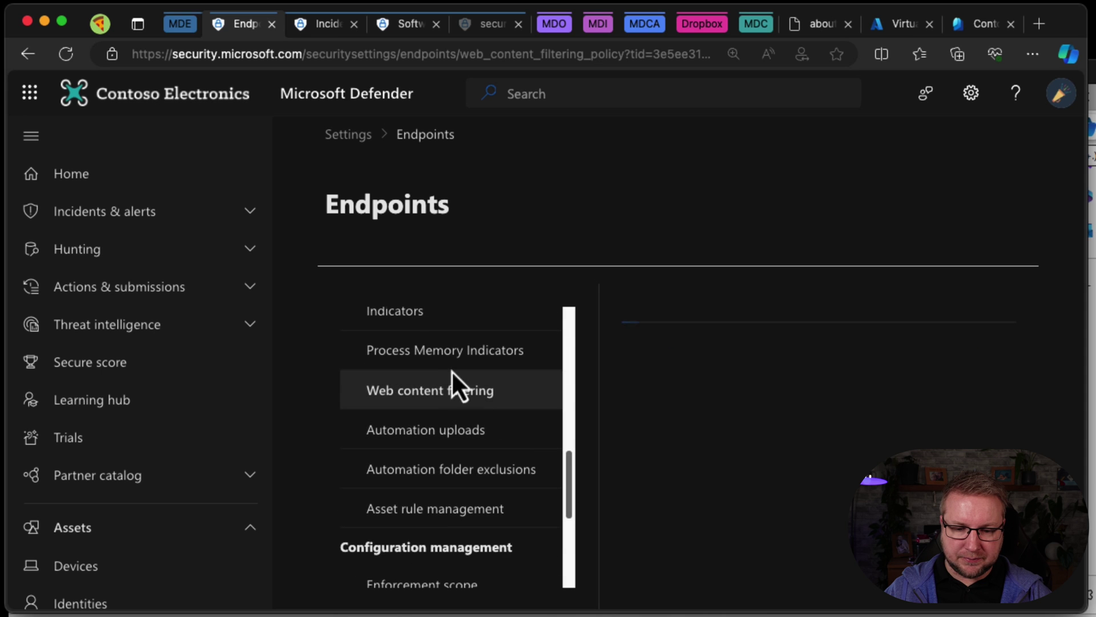
pyautogui.click(251, 143)
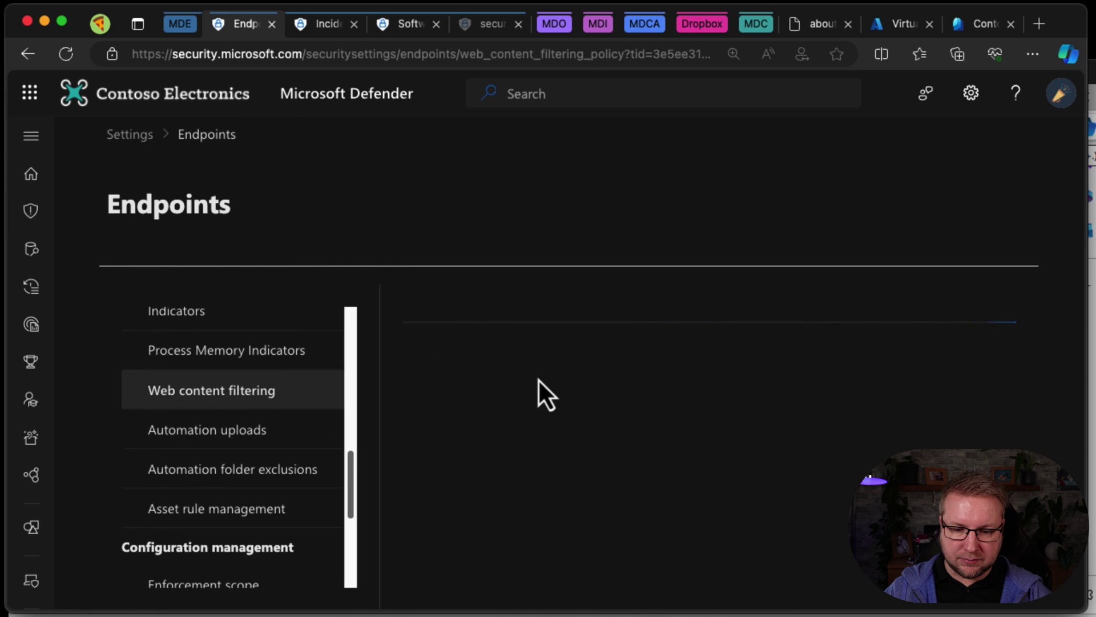
pyautogui.click(514, 420)
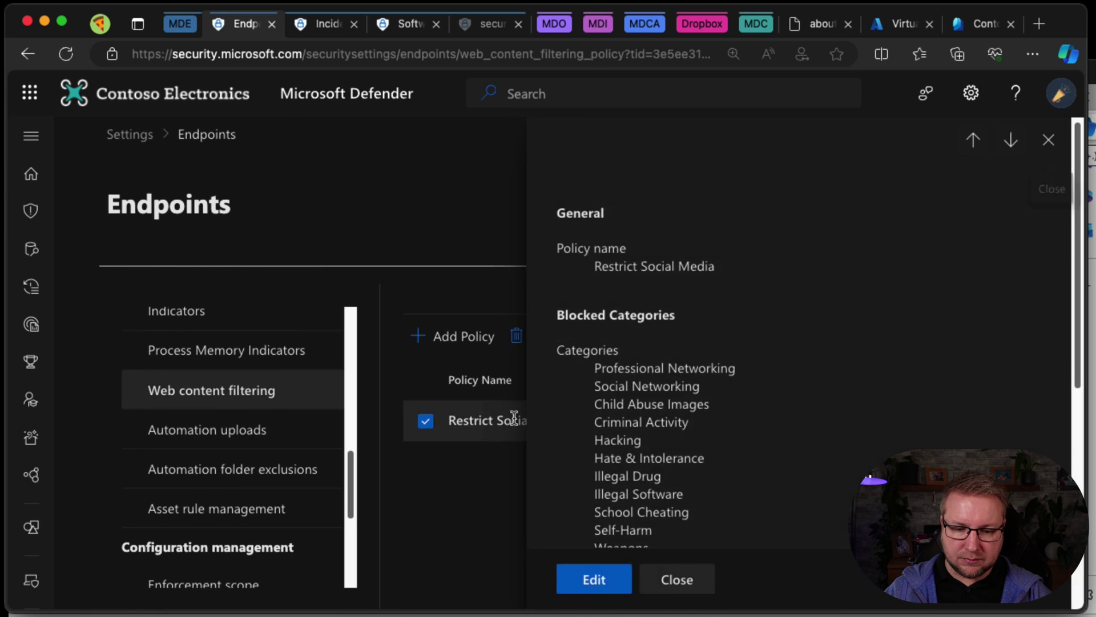
pyautogui.scroll(-6, 688, 491)
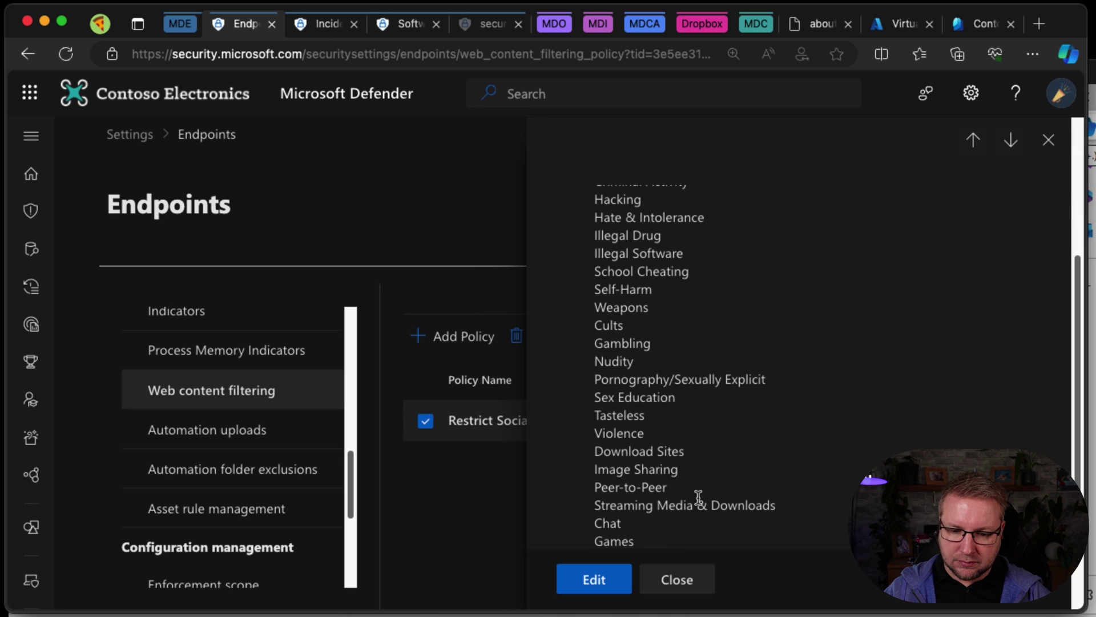
pyautogui.scroll(-3, 698, 496)
# Step: Load miniclip.com in the VM's Edge browser
pyautogui.scroll(-1, 698, 497)
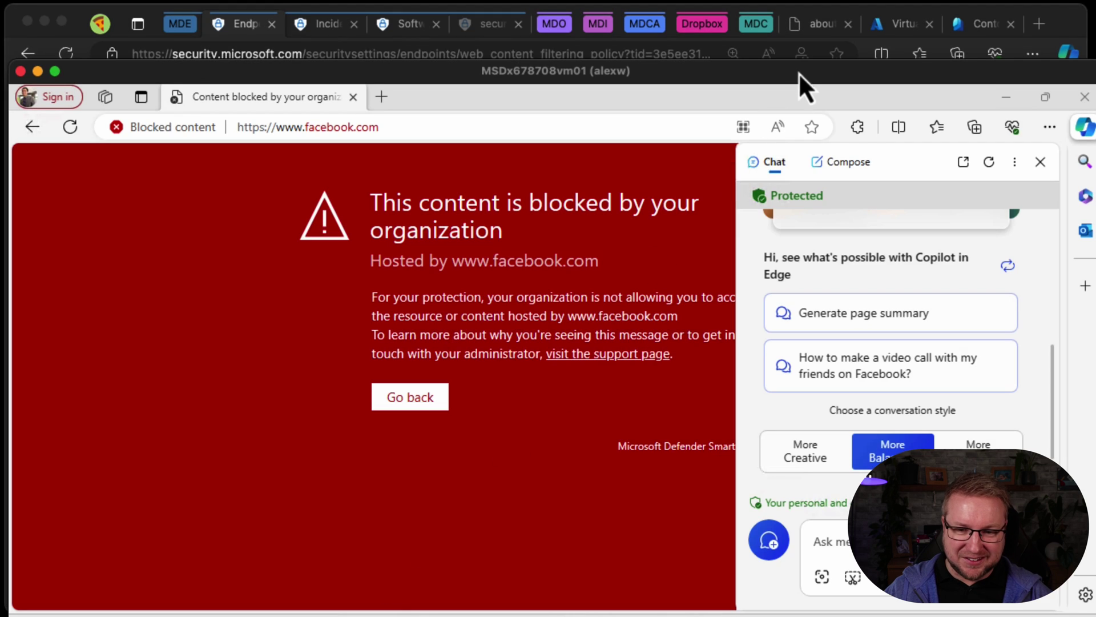
pyautogui.moveTo(800, 73); pyautogui.dragTo(797, 22)
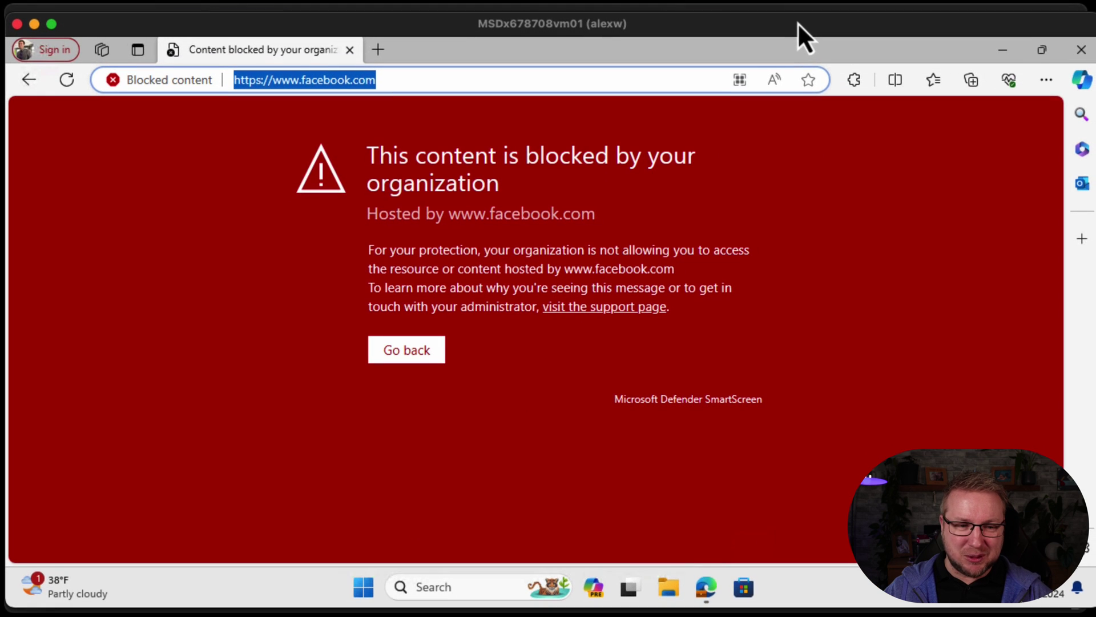
pyautogui.click(448, 75)
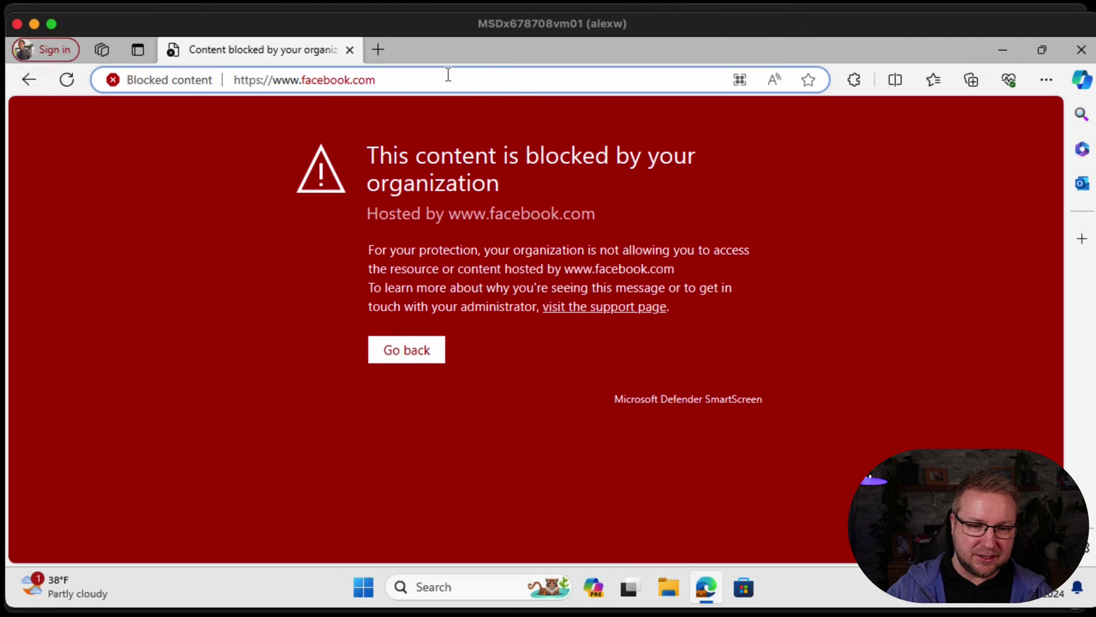
pyautogui.click(448, 74)
pyautogui.write('mic')
pyautogui.press('BackSpace')
pyautogui.write('i')
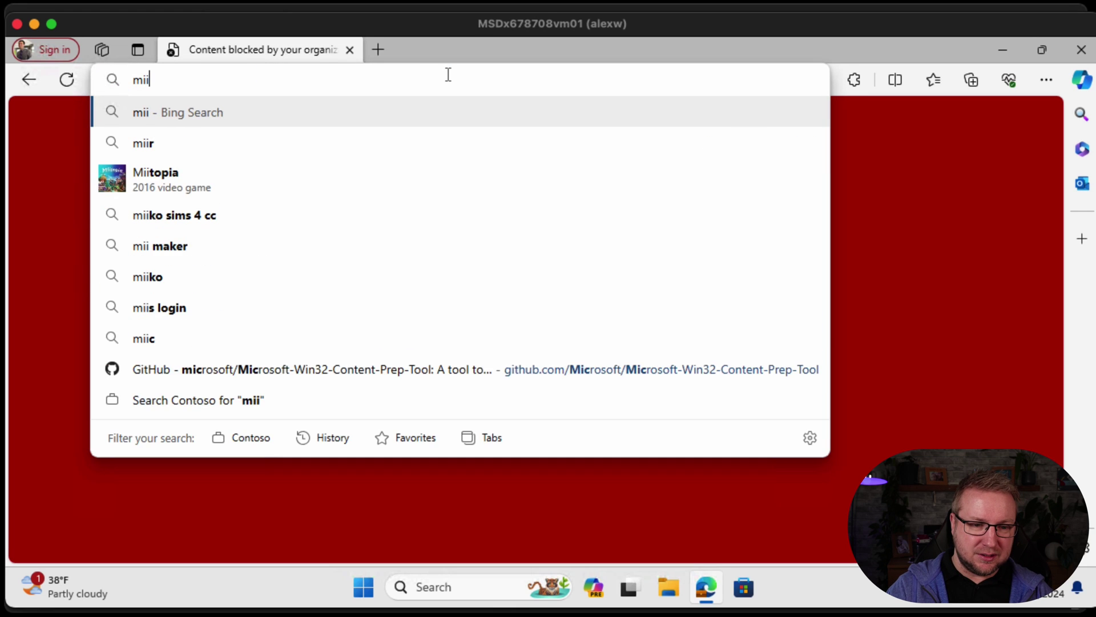
pyautogui.press('BackSpace')
pyautogui.write('niclip.com')
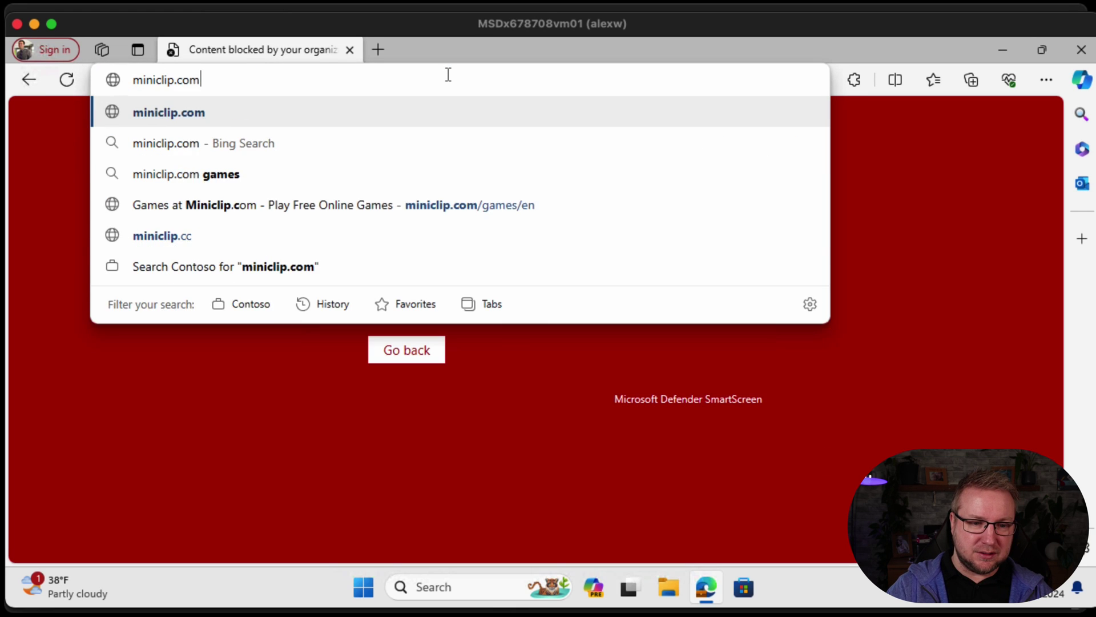
pyautogui.press('Return')
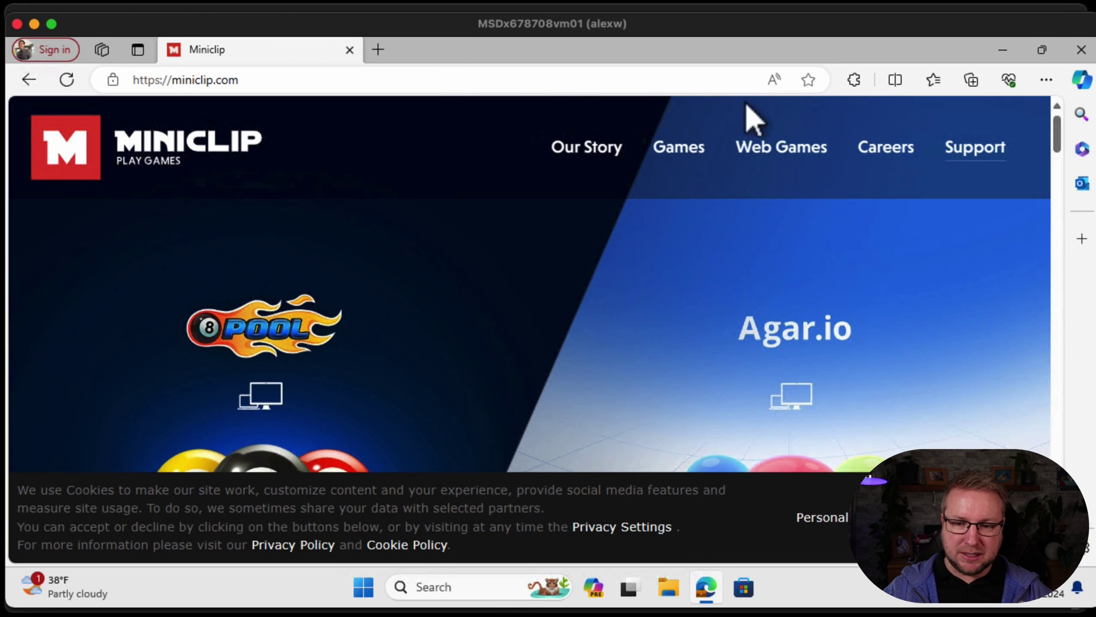
# Step: Open Miniclip's Web Games page, then show the VM desktop with Win+D
pyautogui.moveTo(1057, 126)
pyautogui.mouseDown()
pyautogui.moveTo(1046, 263)
pyautogui.moveTo(1054, 115)
pyautogui.mouseUp()
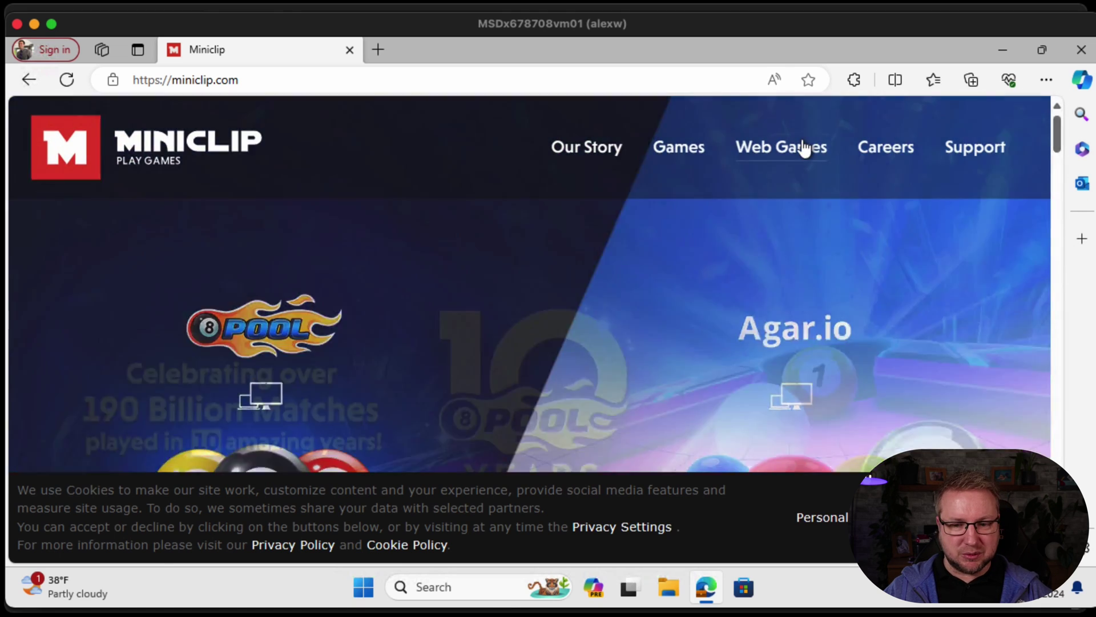
pyautogui.click(803, 149)
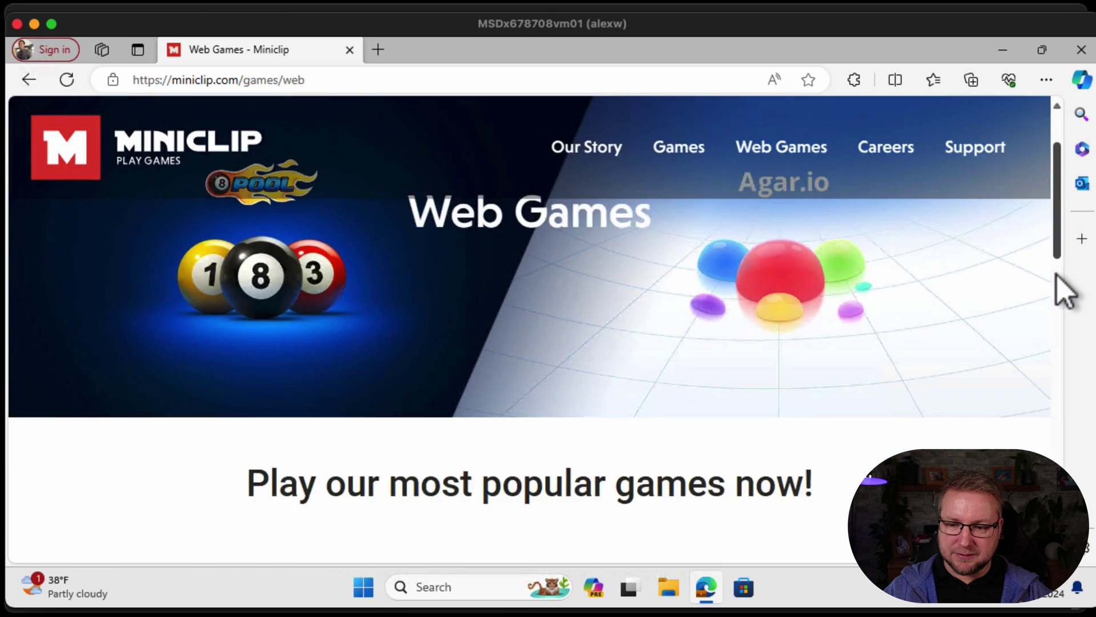
pyautogui.press('super+d')
# Step: Restart the VM from the Start button's Shut down or sign out menu
pyautogui.rightClick(370, 594)
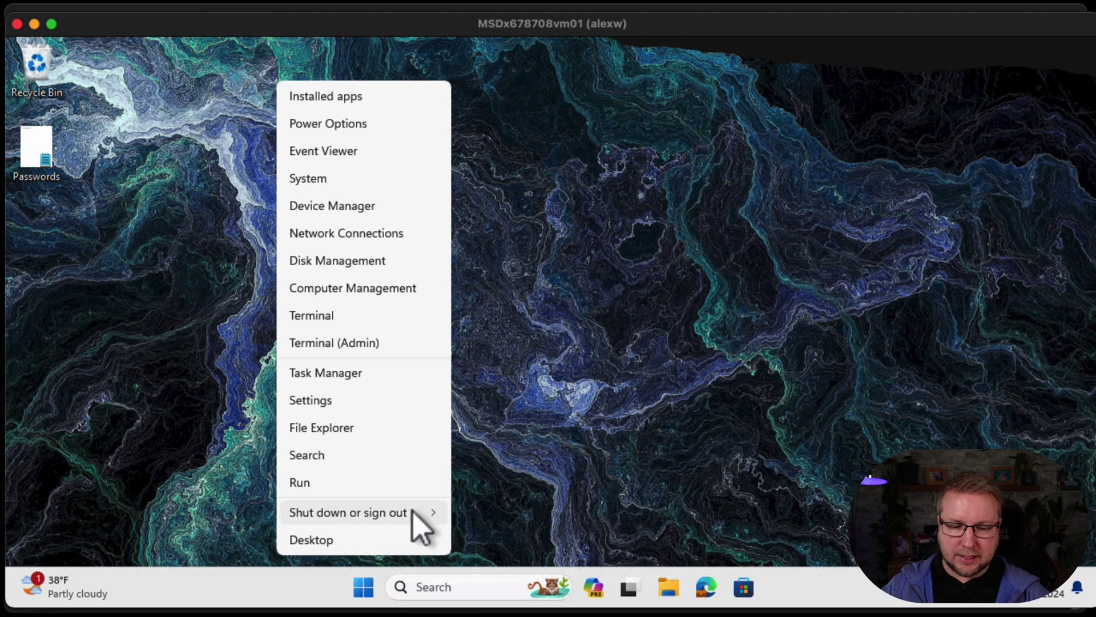
pyautogui.moveTo(425, 513)
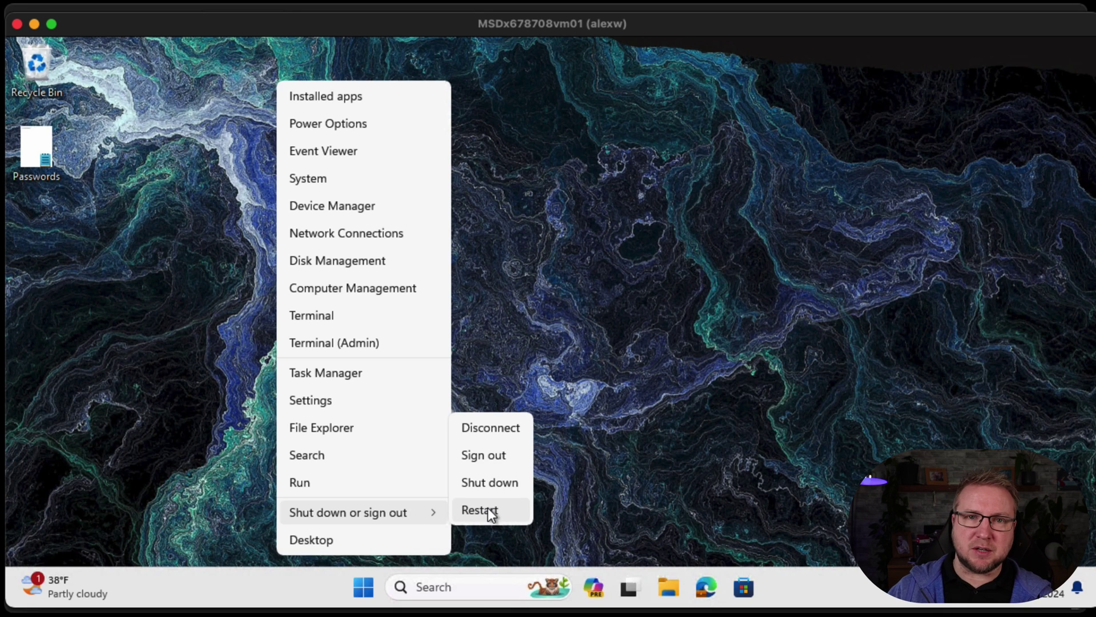
pyautogui.click(491, 512)
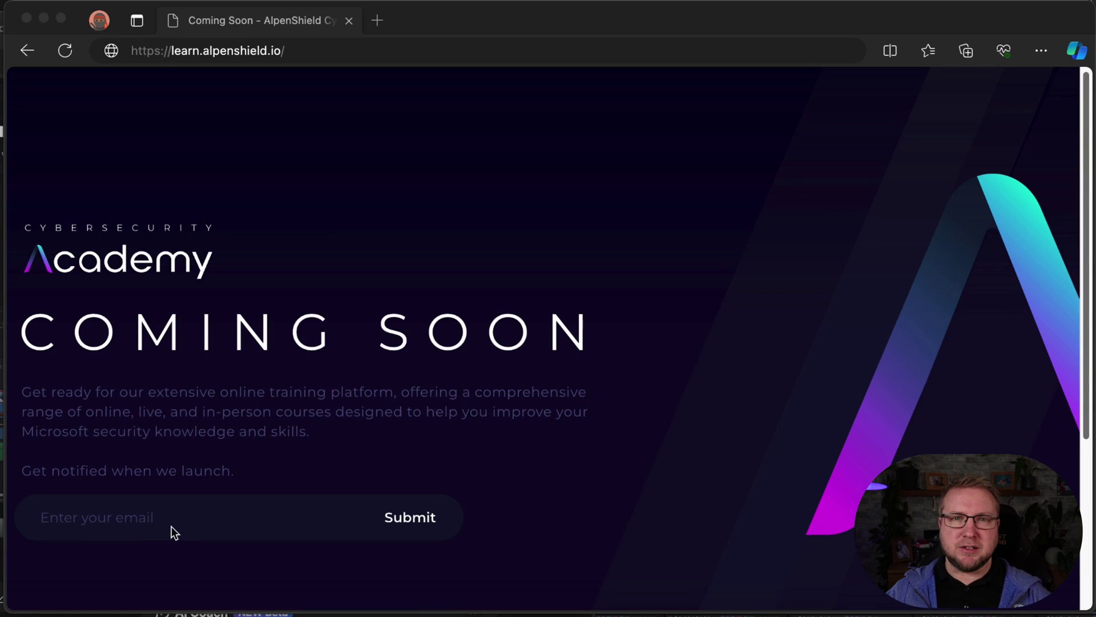
# Step: After signing back in, load miniclip.com in Edge, which still opens
pyautogui.click(171, 526)
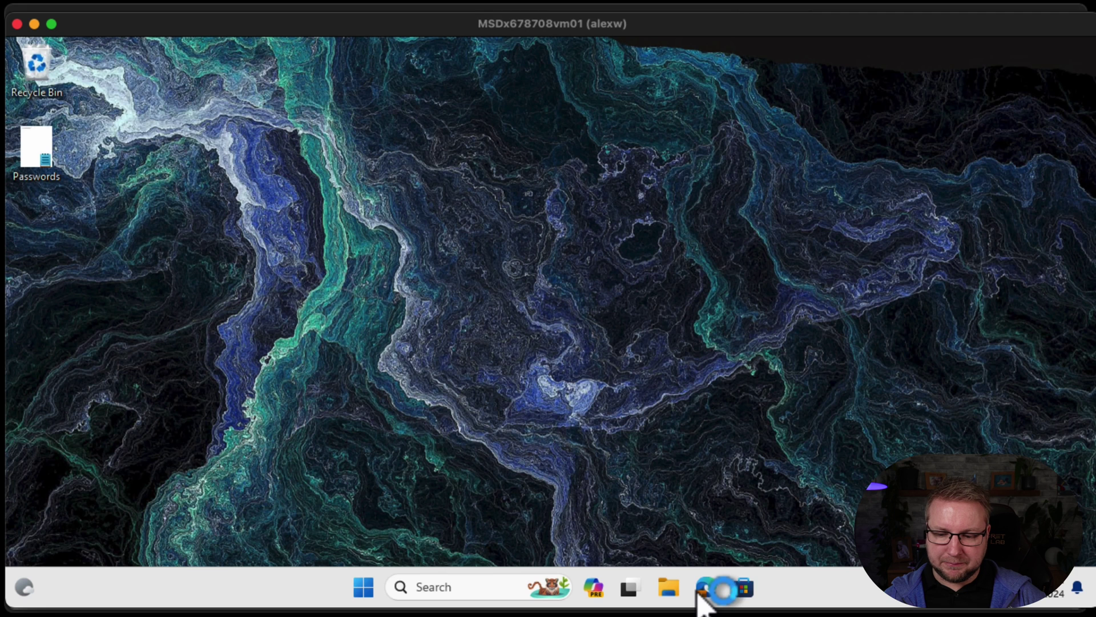
pyautogui.click(707, 587)
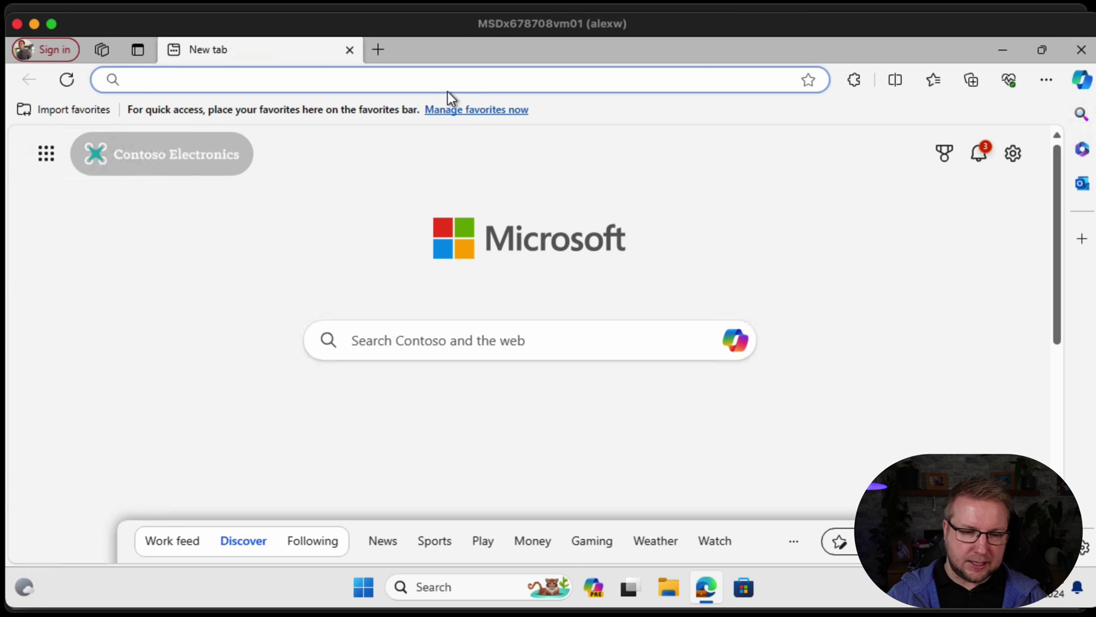
pyautogui.write('miniclip.com')
pyautogui.press('Return')
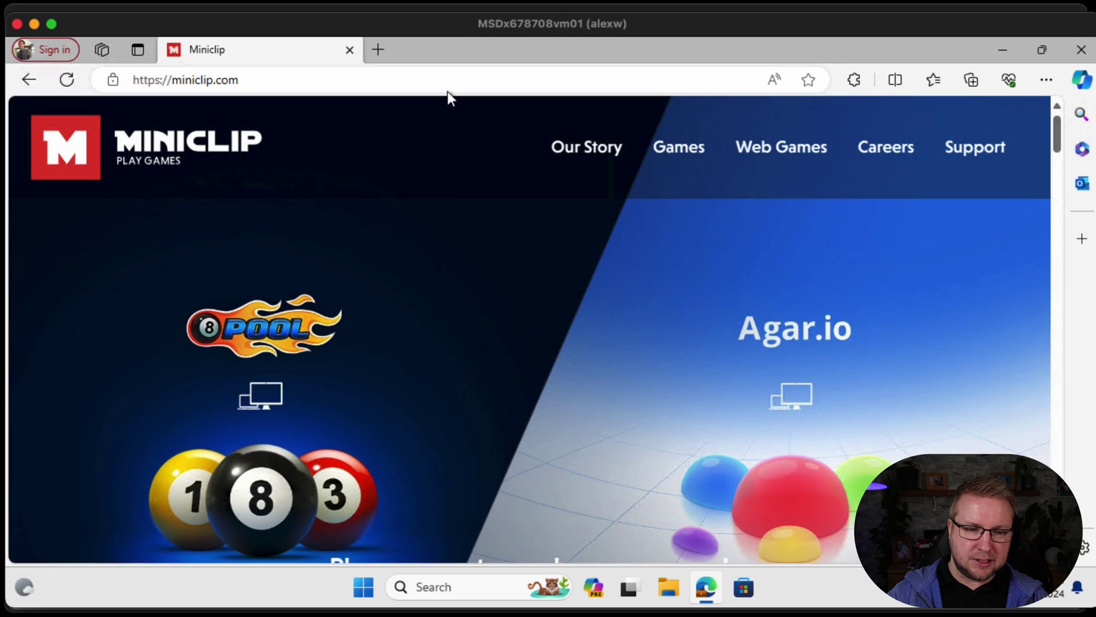
# Step: Try reddit.com and get the organization's content-blocked page
pyautogui.click(407, 81)
pyautogui.write('reddit.com')
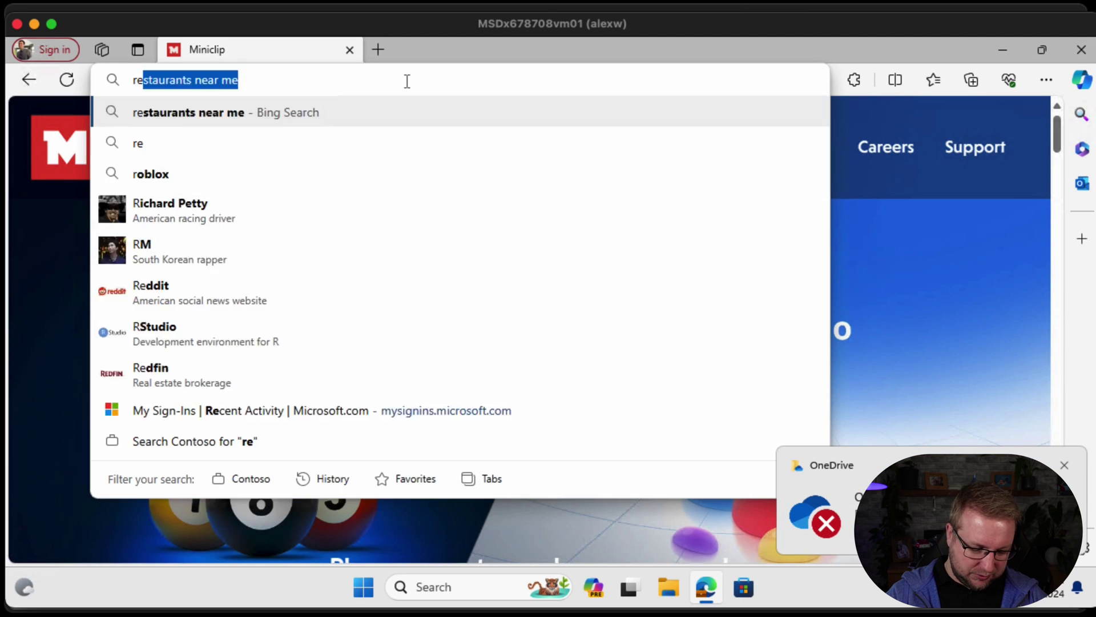
pyautogui.press('Return')
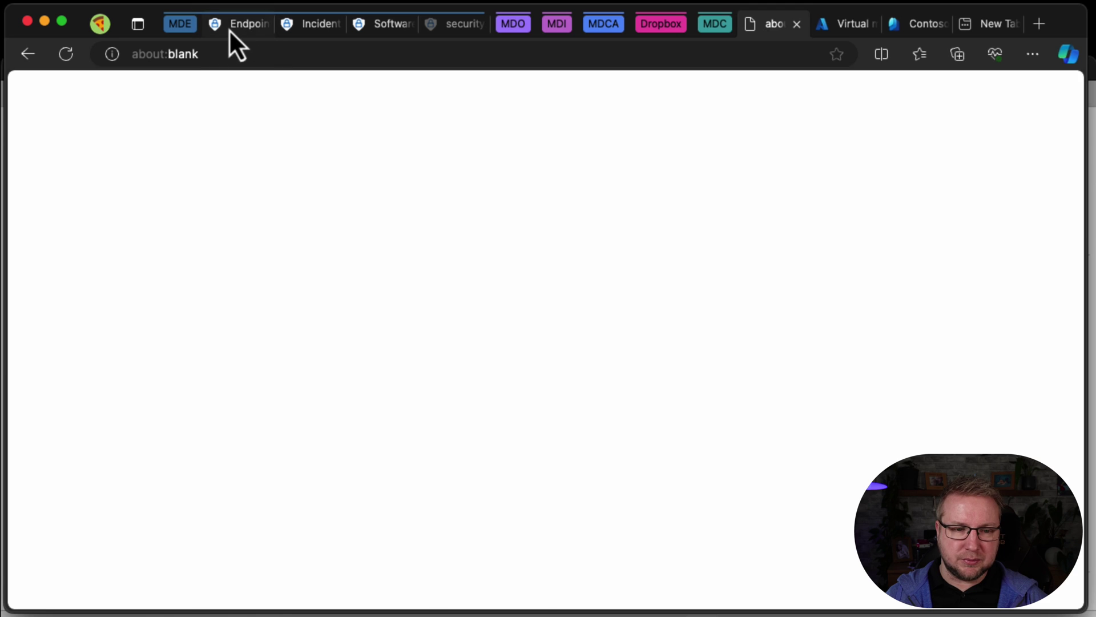
# Step: Expand the Defender navigation pane and go to the Reports page
pyautogui.click(229, 29)
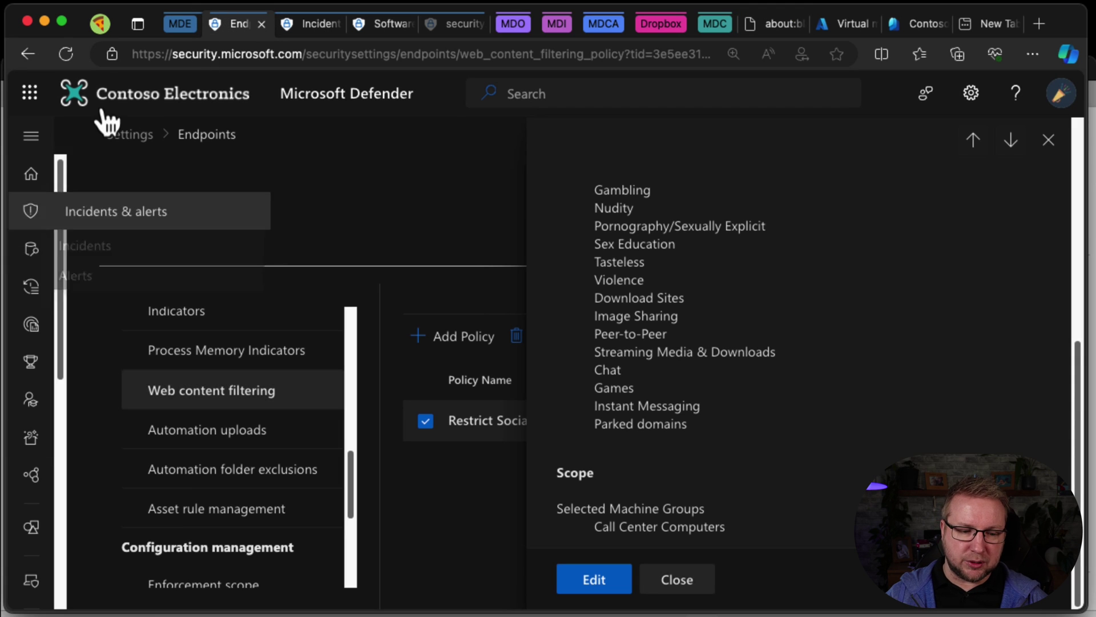
pyautogui.click(50, 147)
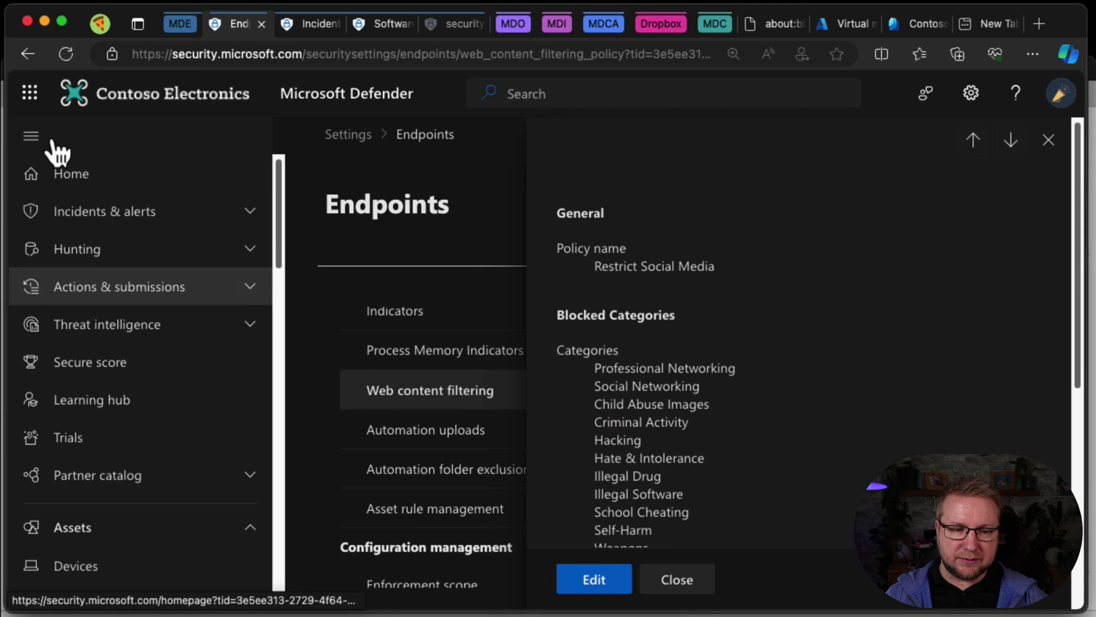
pyautogui.moveTo(278, 245); pyautogui.dragTo(281, 575)
pyautogui.click(128, 401)
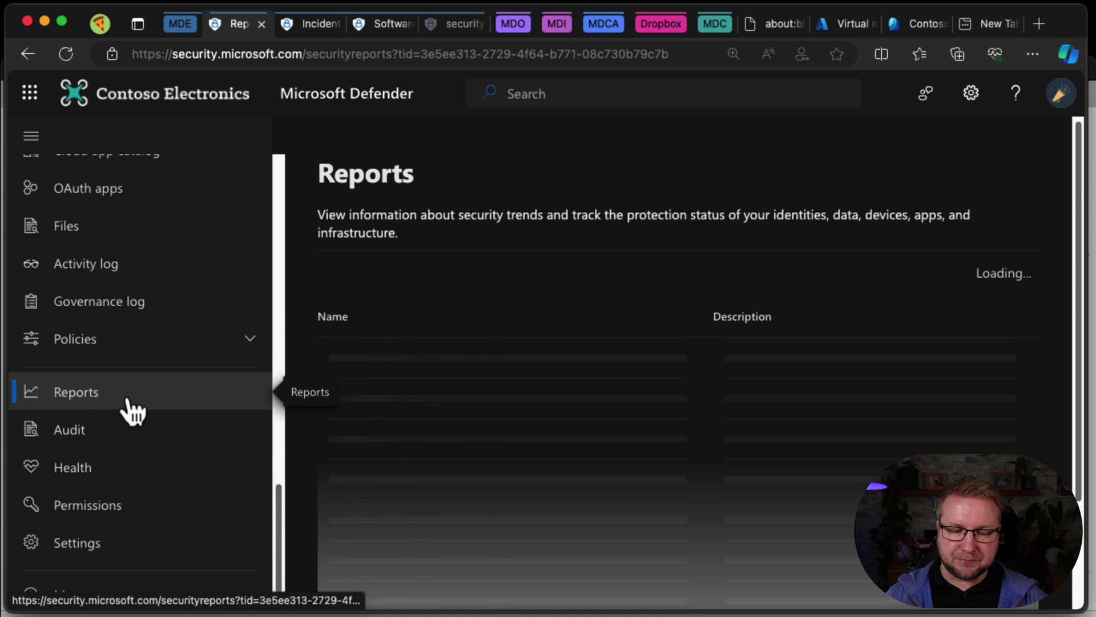
pyautogui.scroll(-1, 1083, 205)
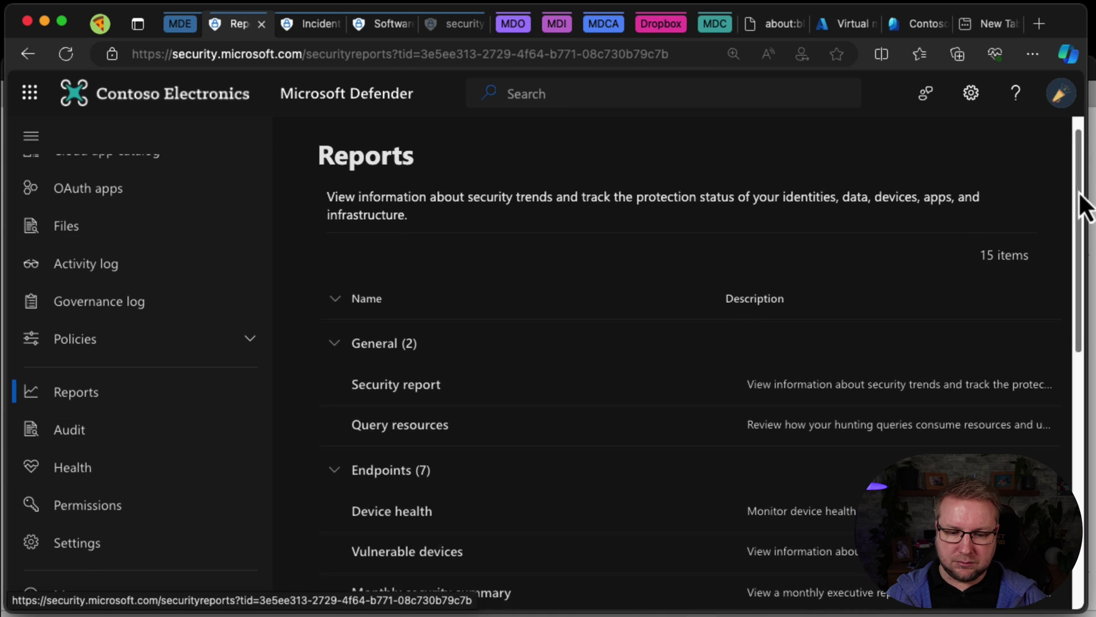
pyautogui.moveTo(1083, 206); pyautogui.dragTo(1084, 321)
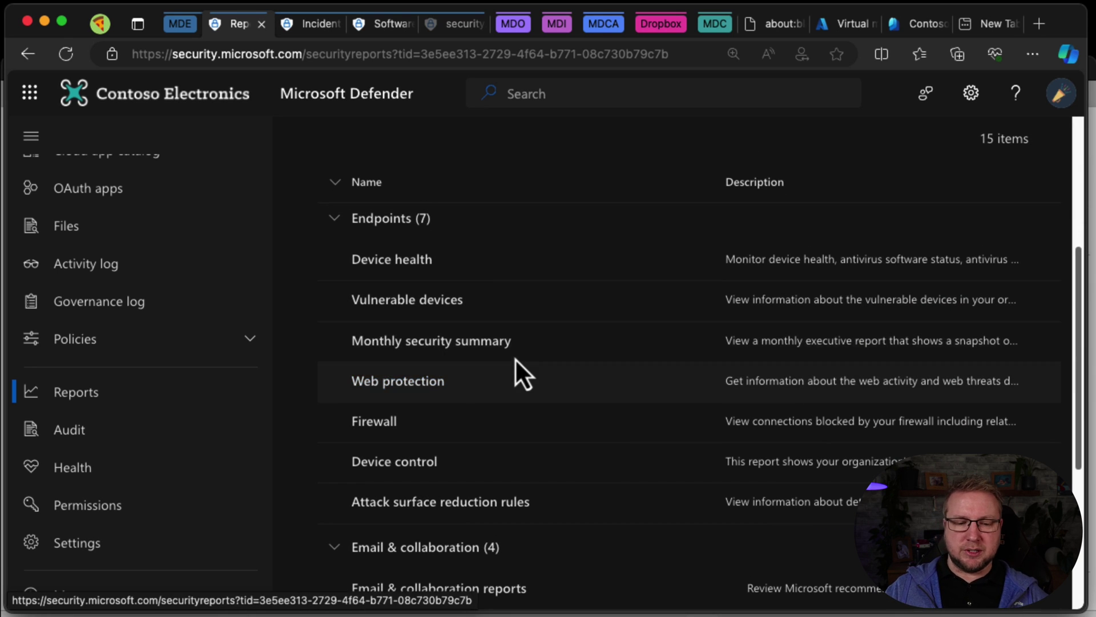
pyautogui.click(416, 385)
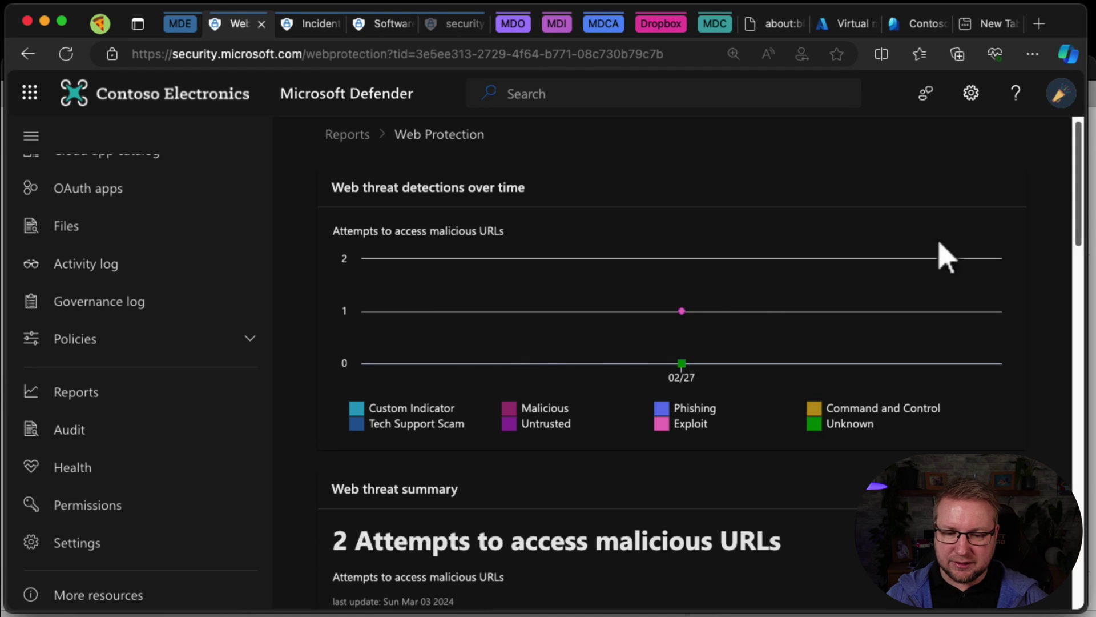
pyautogui.moveTo(1085, 214); pyautogui.dragTo(1092, 286)
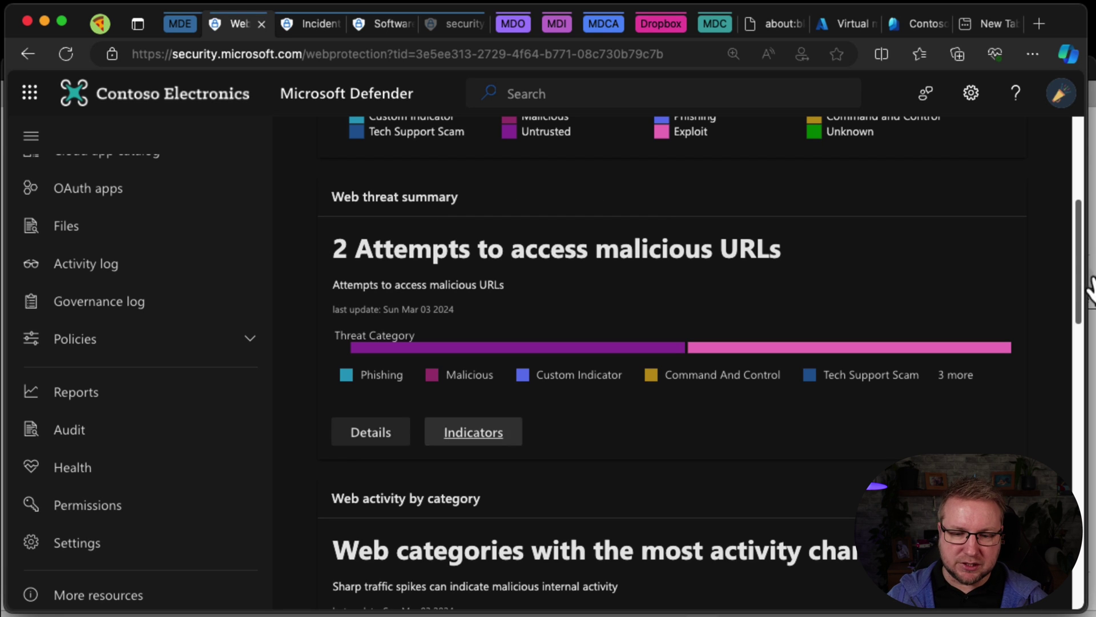
pyautogui.click(372, 433)
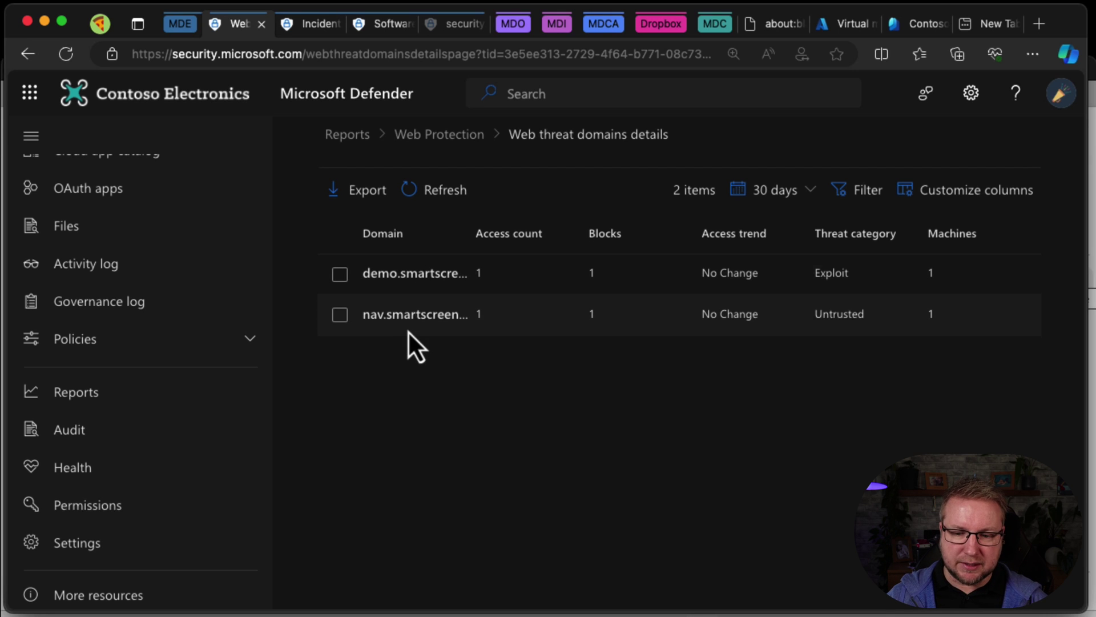
# Step: Return to the Web protection report and inspect the Web activity summary's Requests bar segments
pyautogui.click(474, 135)
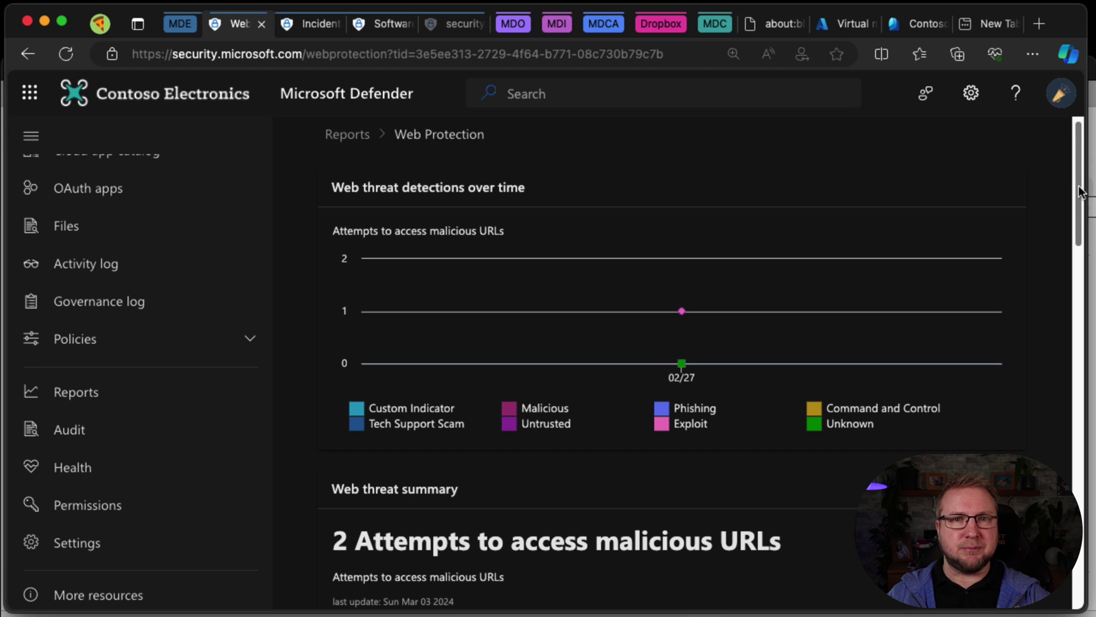
pyautogui.moveTo(1081, 200); pyautogui.dragTo(1089, 375)
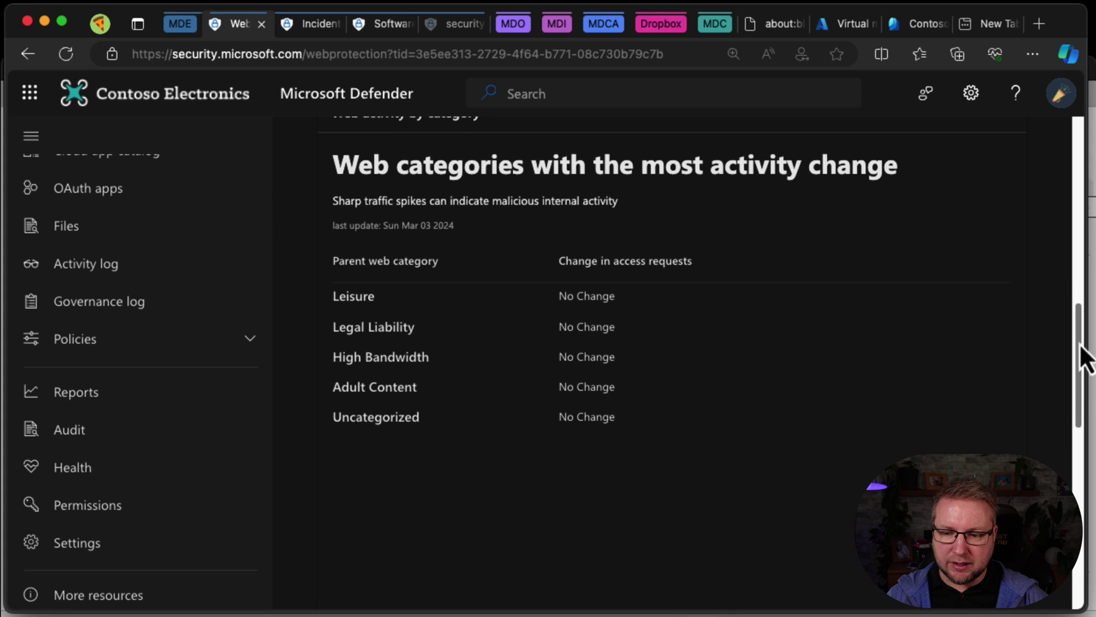
pyautogui.scroll(-3, 1083, 363)
pyautogui.moveTo(1082, 369); pyautogui.dragTo(1081, 495)
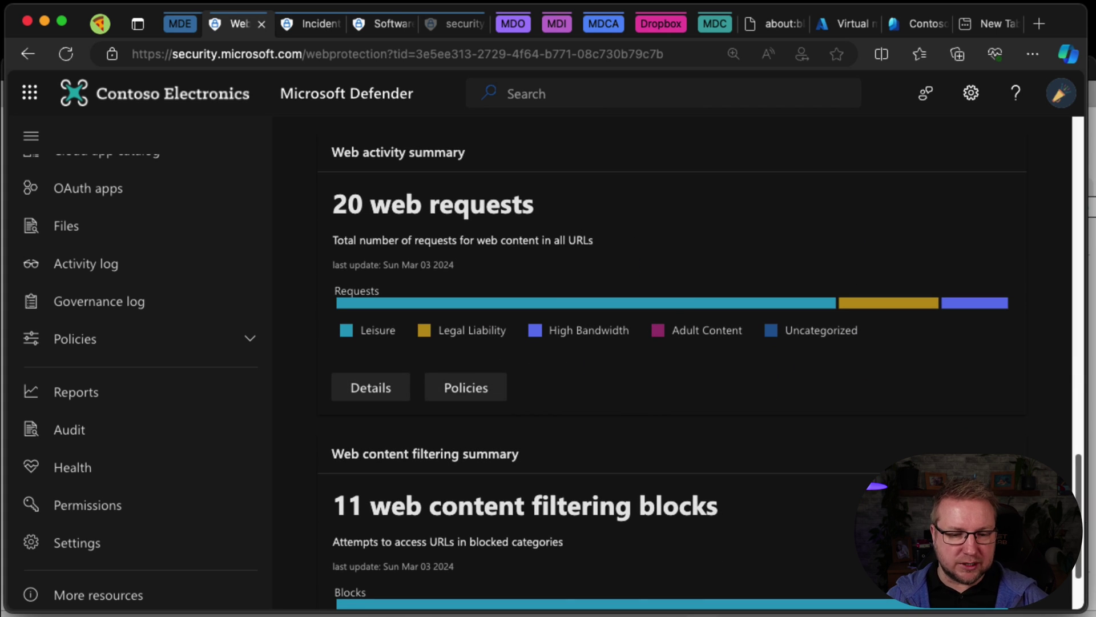
pyautogui.moveTo(415, 313)
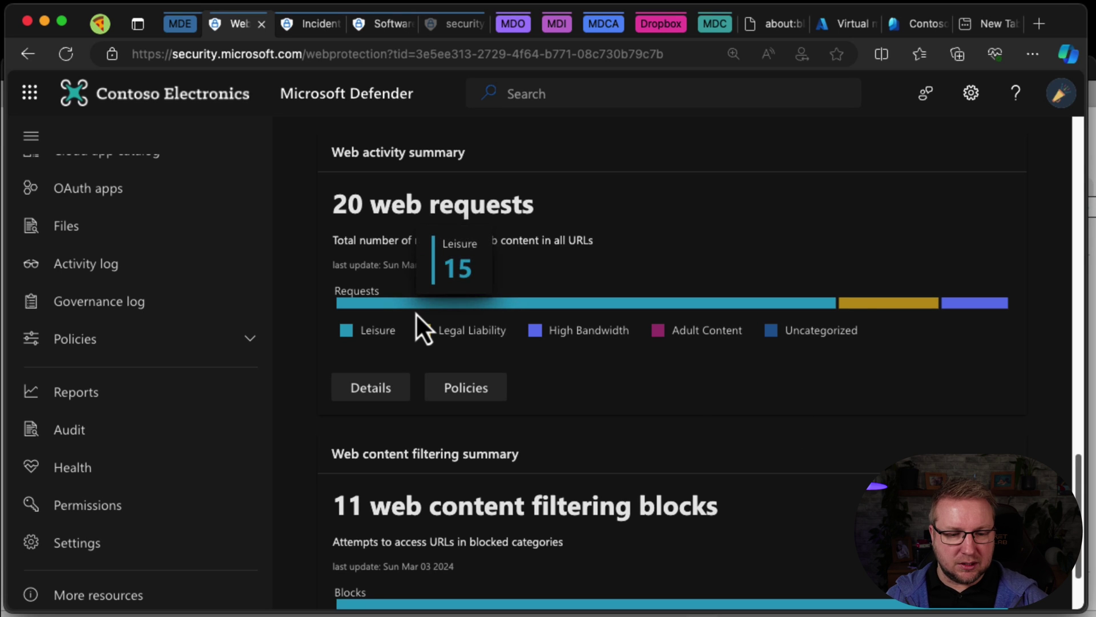
pyautogui.moveTo(855, 298)
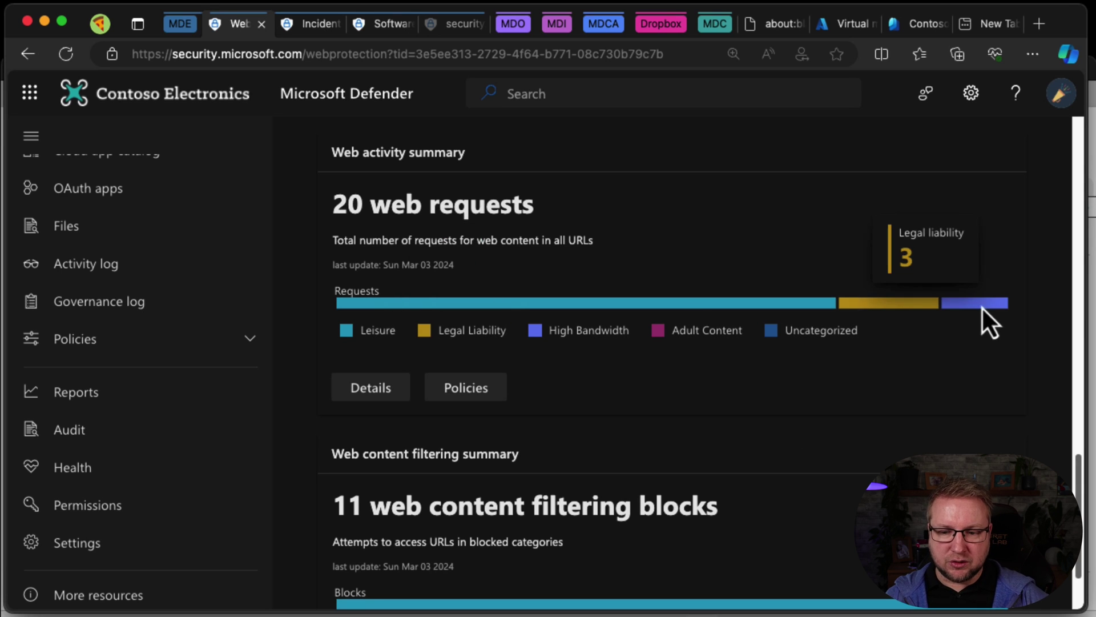
pyautogui.moveTo(984, 307)
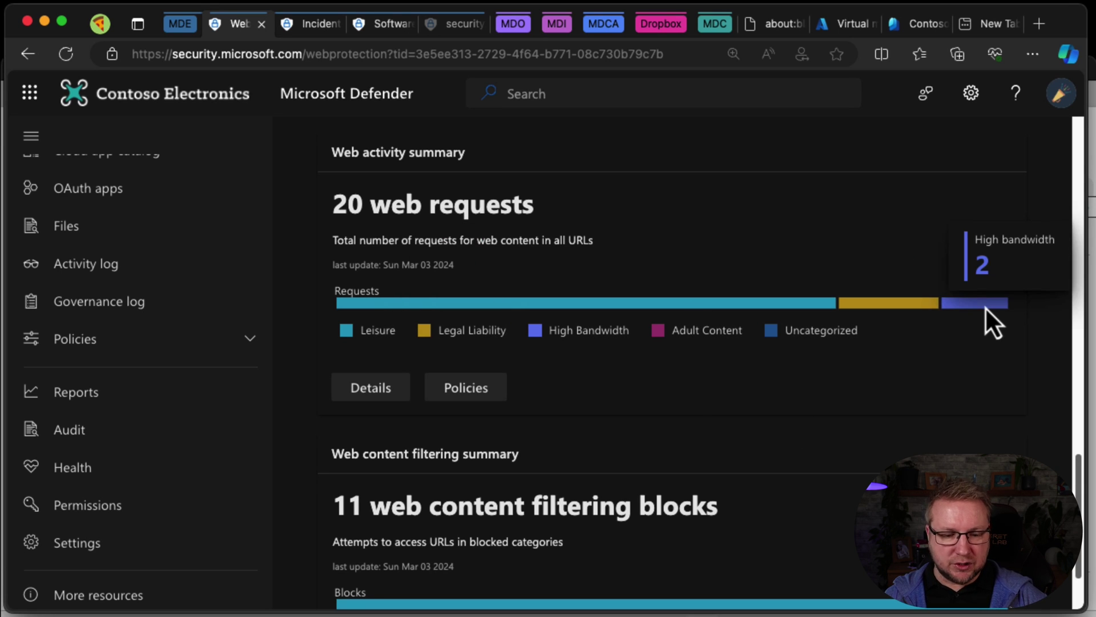
# Step: Open the web content filtering category details and review the Social Networking category
pyautogui.click(376, 389)
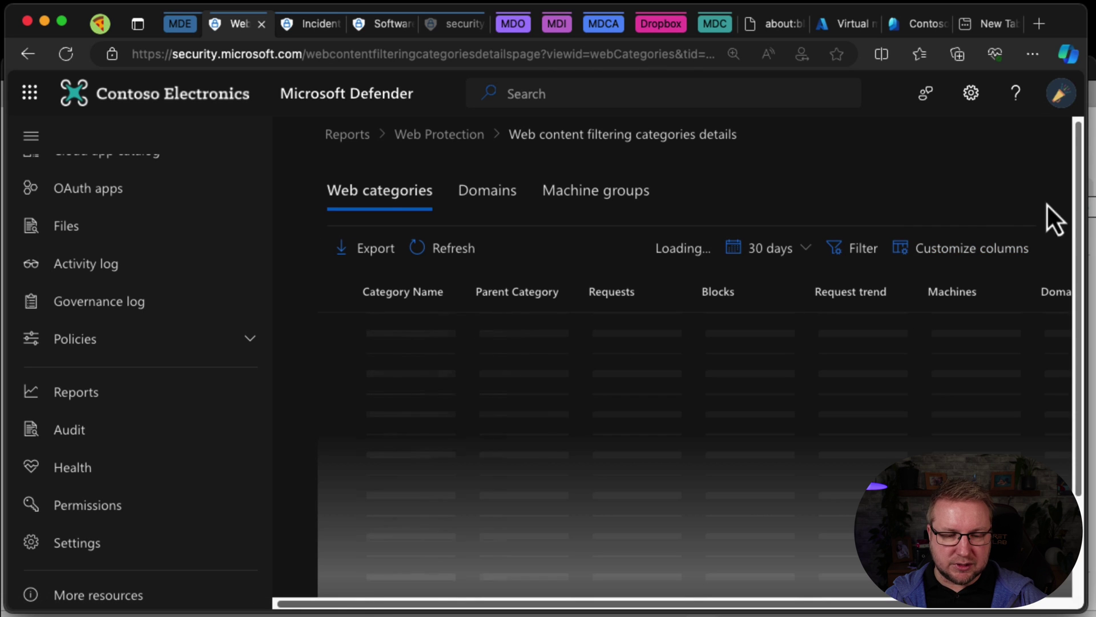
pyautogui.hscroll(2, 1084, 235)
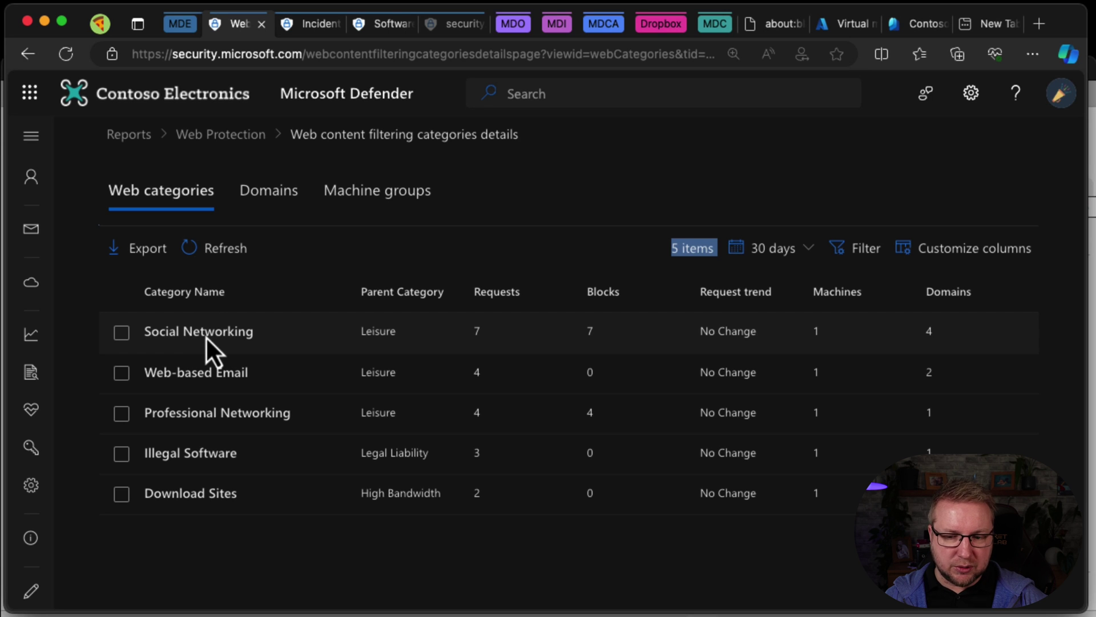
pyautogui.click(191, 341)
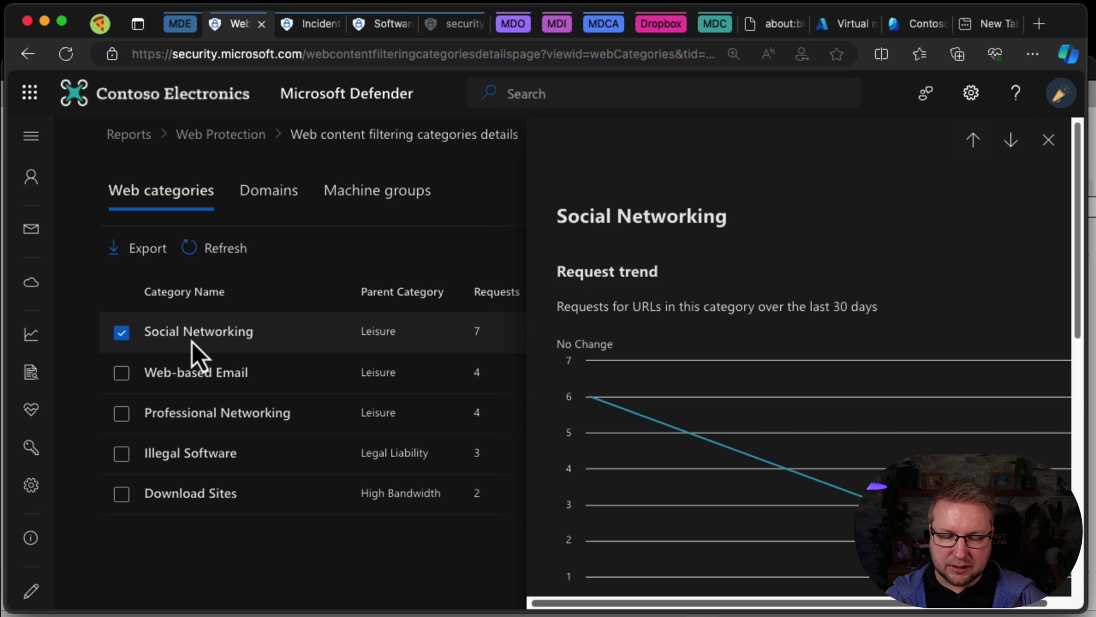
pyautogui.scroll(-6, 190, 340)
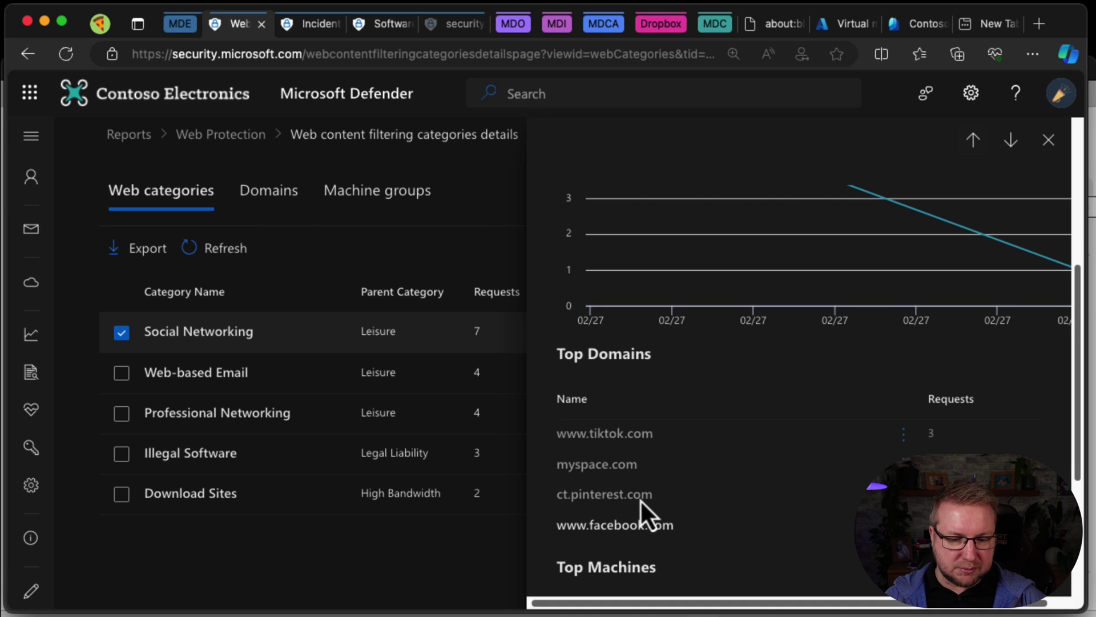
pyautogui.scroll(-2, 651, 504)
pyautogui.scroll(-2, 665, 508)
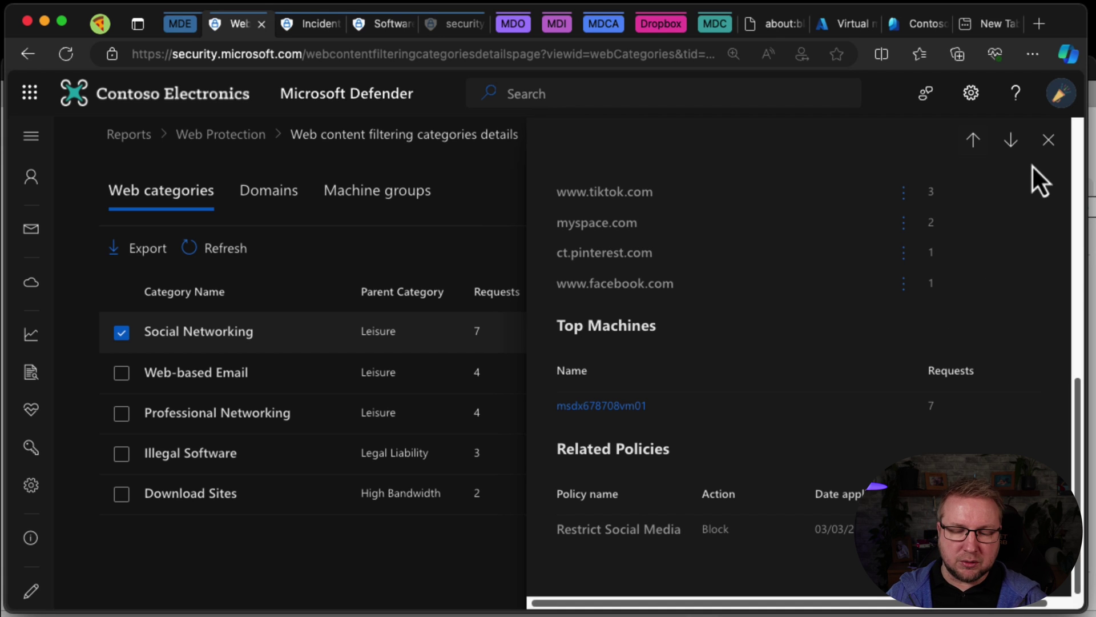
pyautogui.click(1048, 140)
# Step: Review the Web-based Email and Professional Networking category details
pyautogui.click(220, 372)
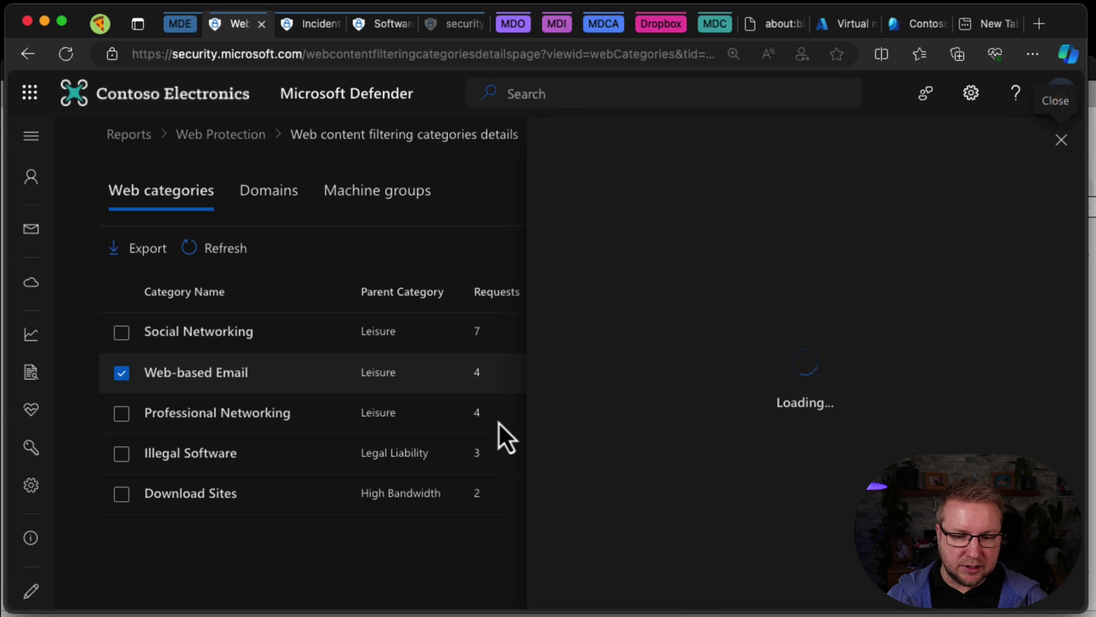
pyautogui.scroll(-10, 808, 468)
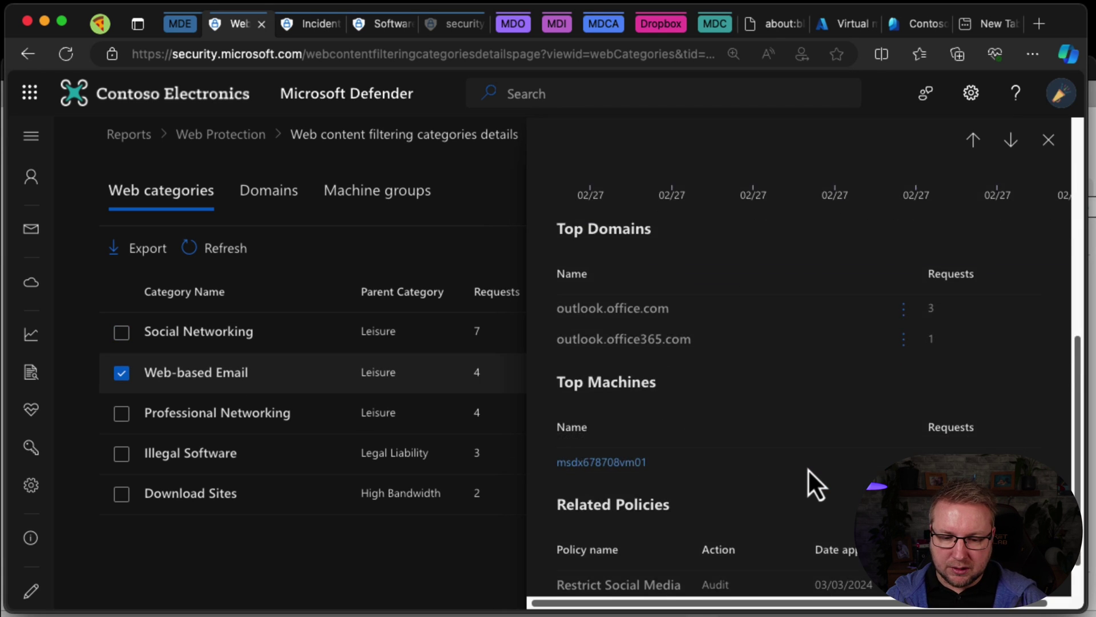
pyautogui.scroll(-2, 807, 468)
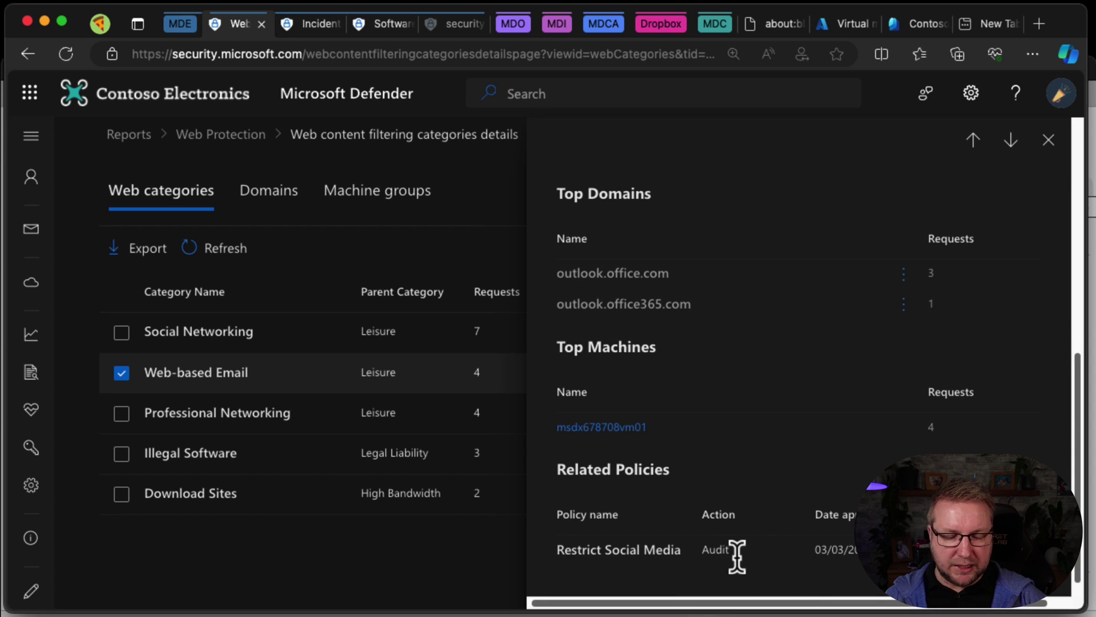
pyautogui.click(1049, 142)
pyautogui.click(269, 413)
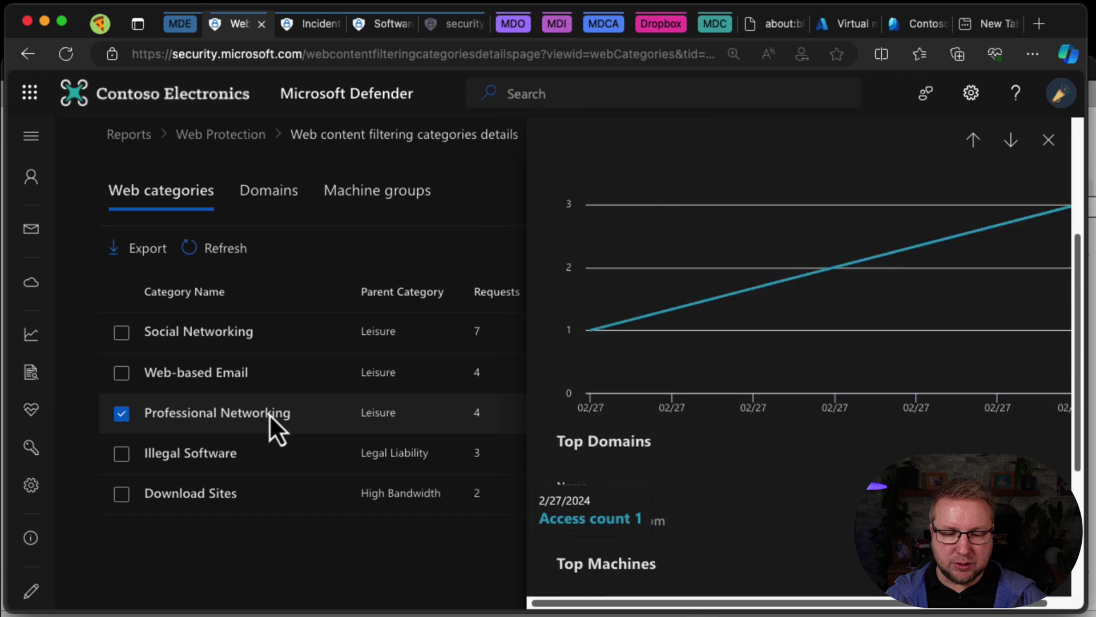
pyautogui.click(1050, 143)
# Step: Review the Illegal Software category details pane
pyautogui.click(213, 453)
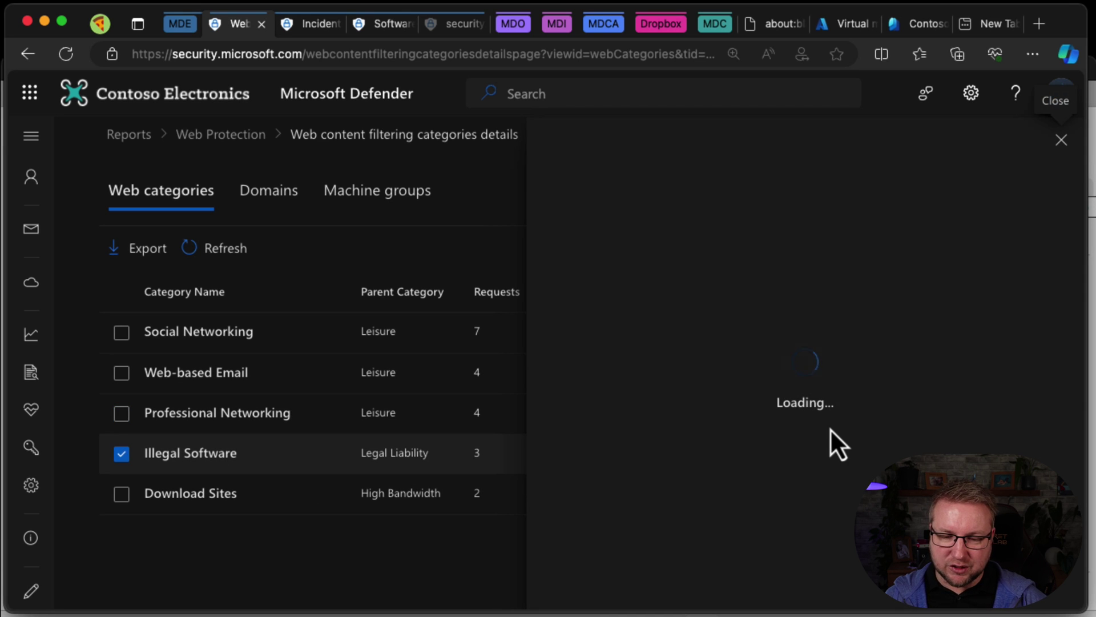
pyautogui.moveTo(806, 429)
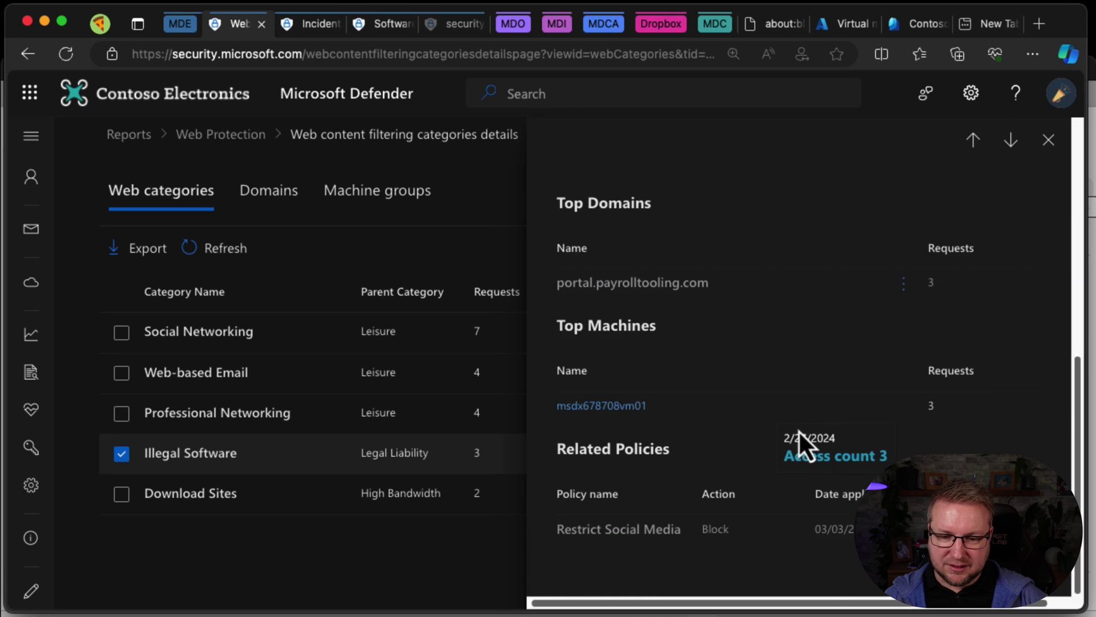
pyautogui.scroll(1, 790, 426)
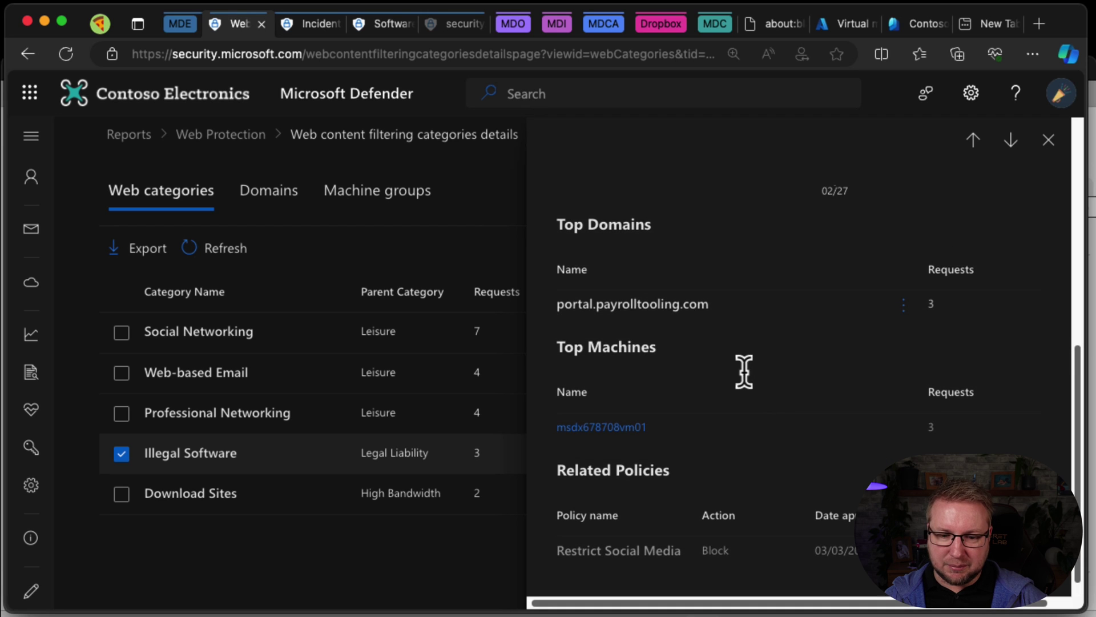
pyautogui.scroll(2, 742, 371)
pyautogui.scroll(-2, 743, 372)
pyautogui.scroll(-1, 741, 372)
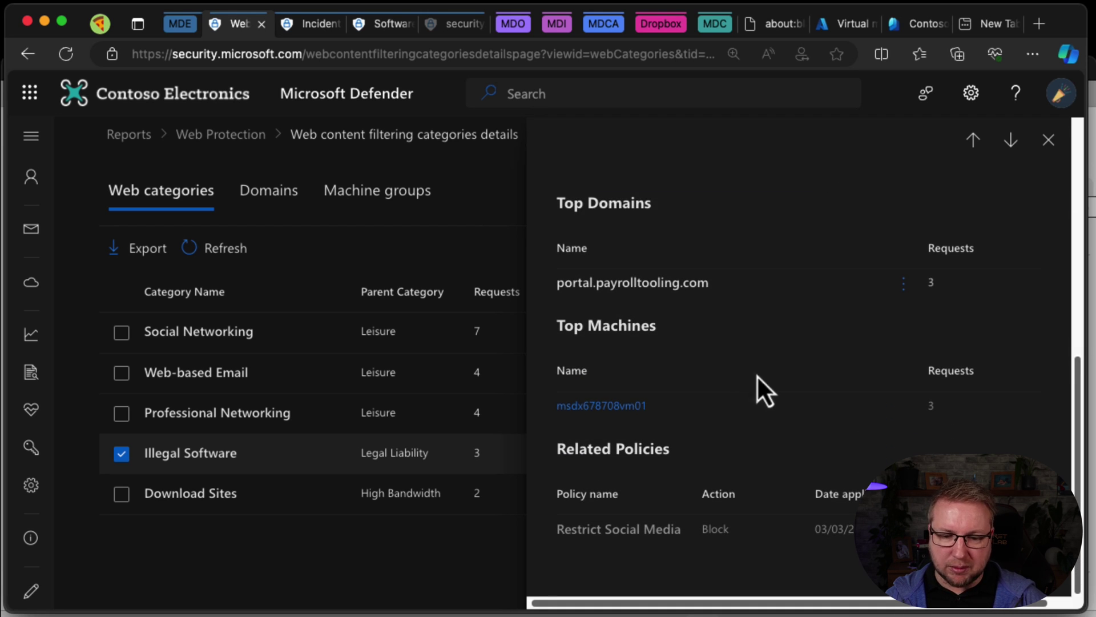
pyautogui.scroll(5, 790, 386)
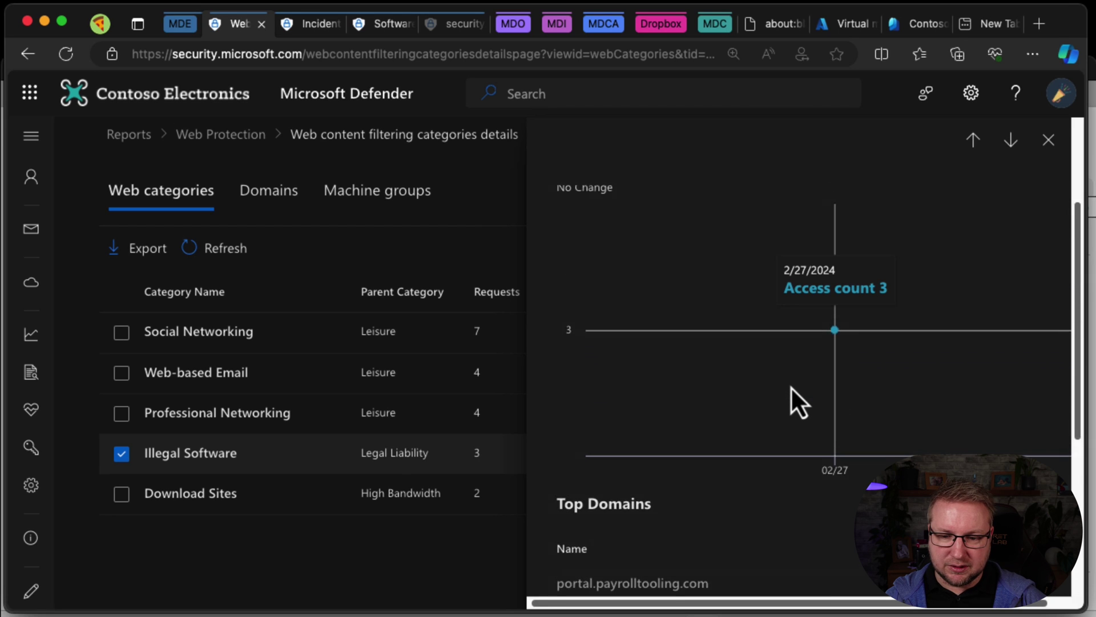
pyautogui.scroll(3, 860, 423)
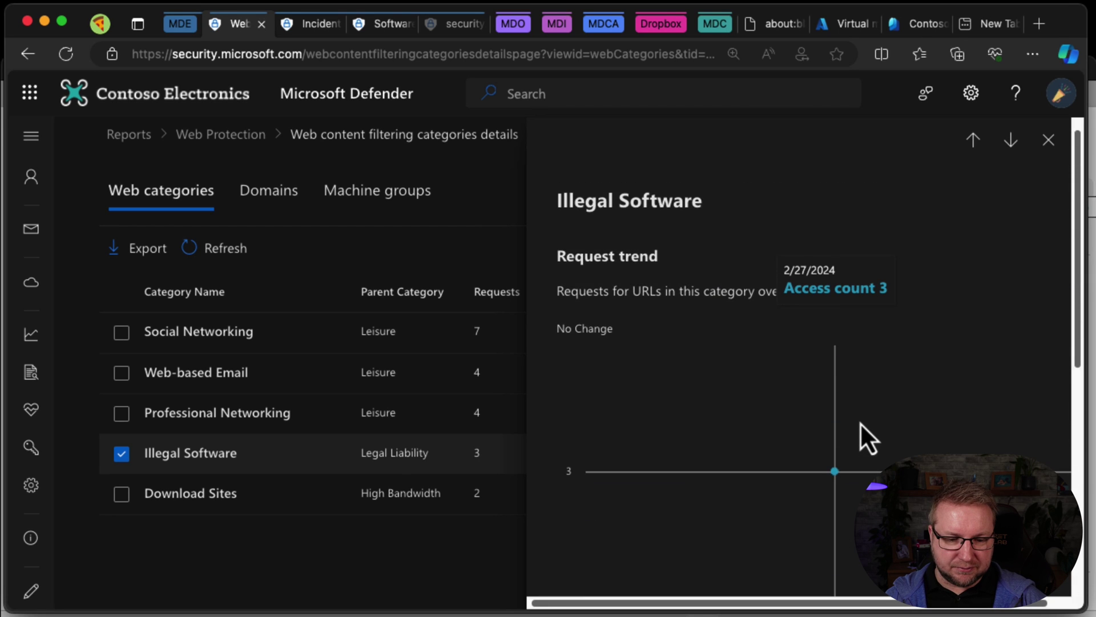
pyautogui.scroll(1, 860, 422)
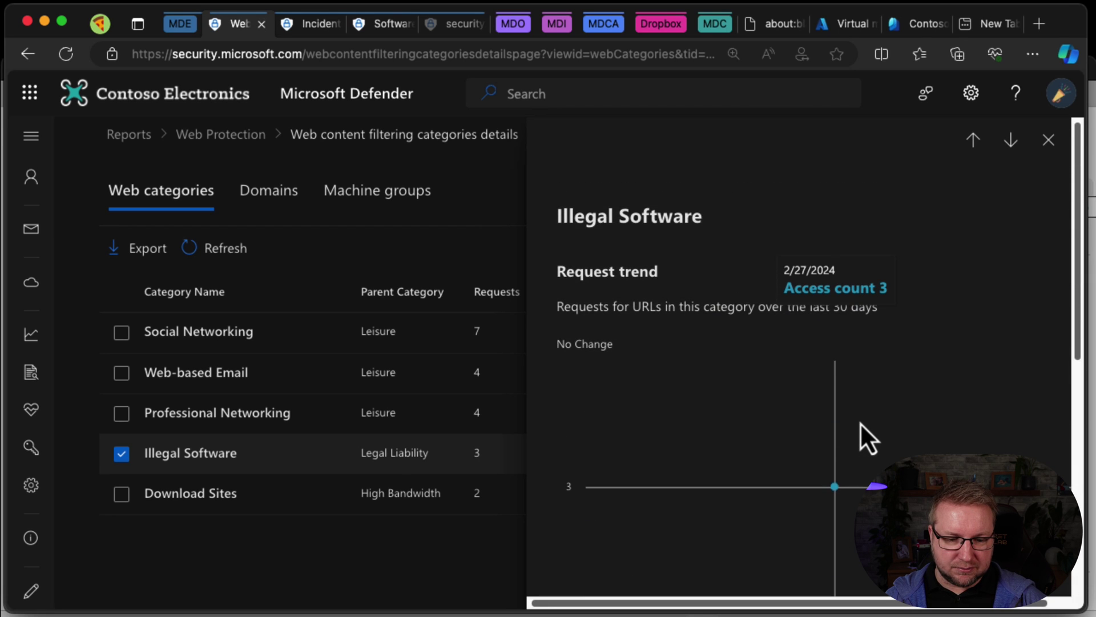
# Step: Review the Download Sites category details and close the pane
pyautogui.click(1050, 143)
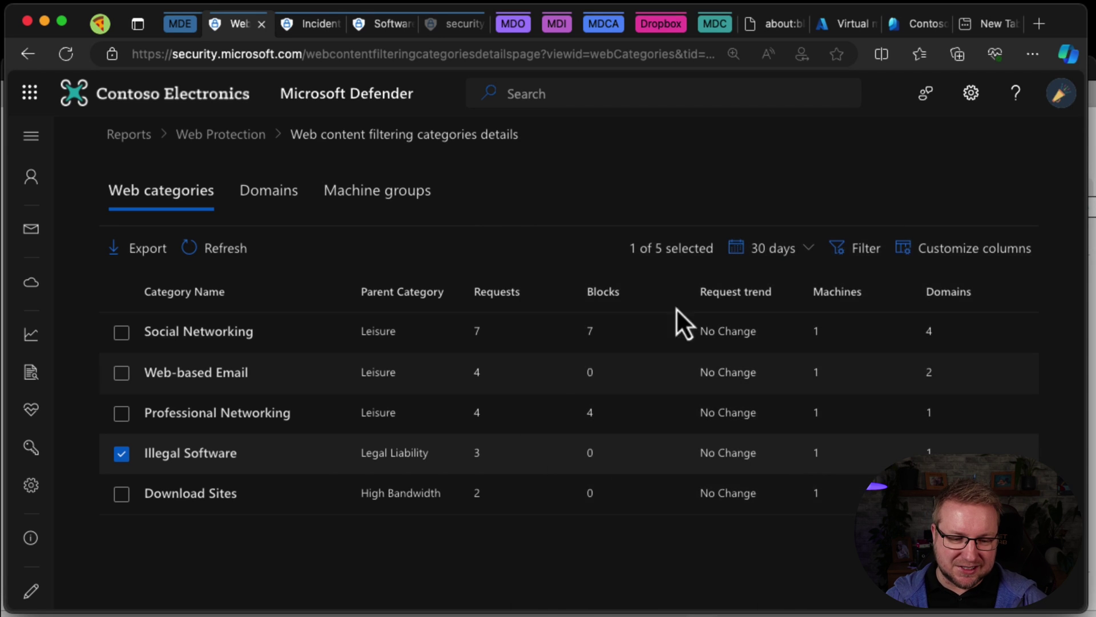
pyautogui.click(232, 494)
pyautogui.scroll(-8, 820, 424)
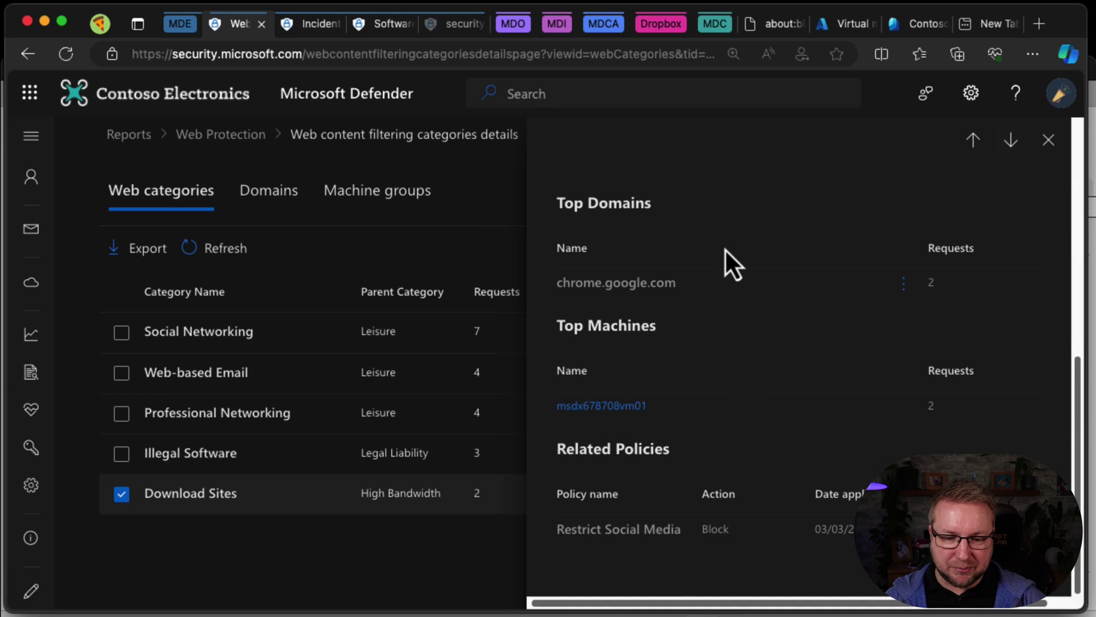
pyautogui.scroll(4, 725, 248)
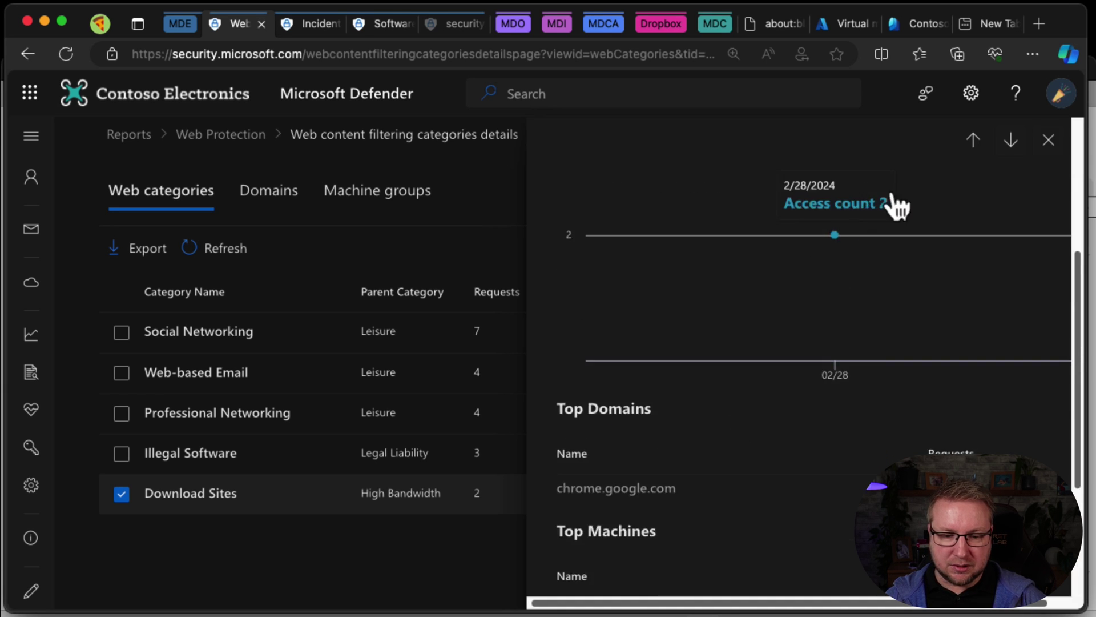
pyautogui.click(1049, 141)
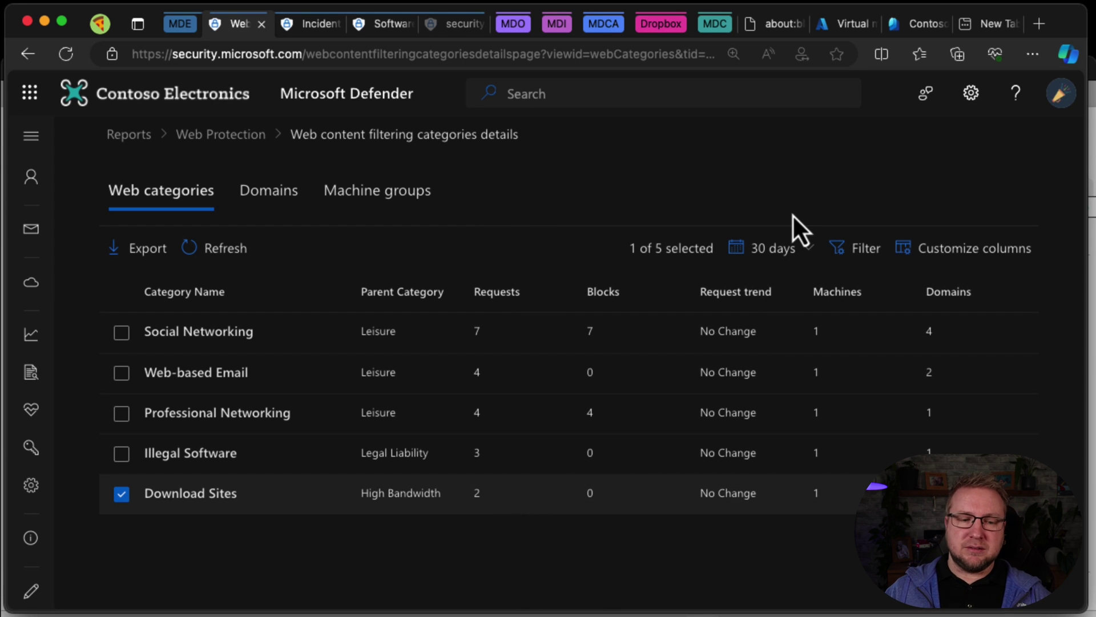
# Step: Return to the Web Protection report and open the web content filtering summary details
pyautogui.click(237, 137)
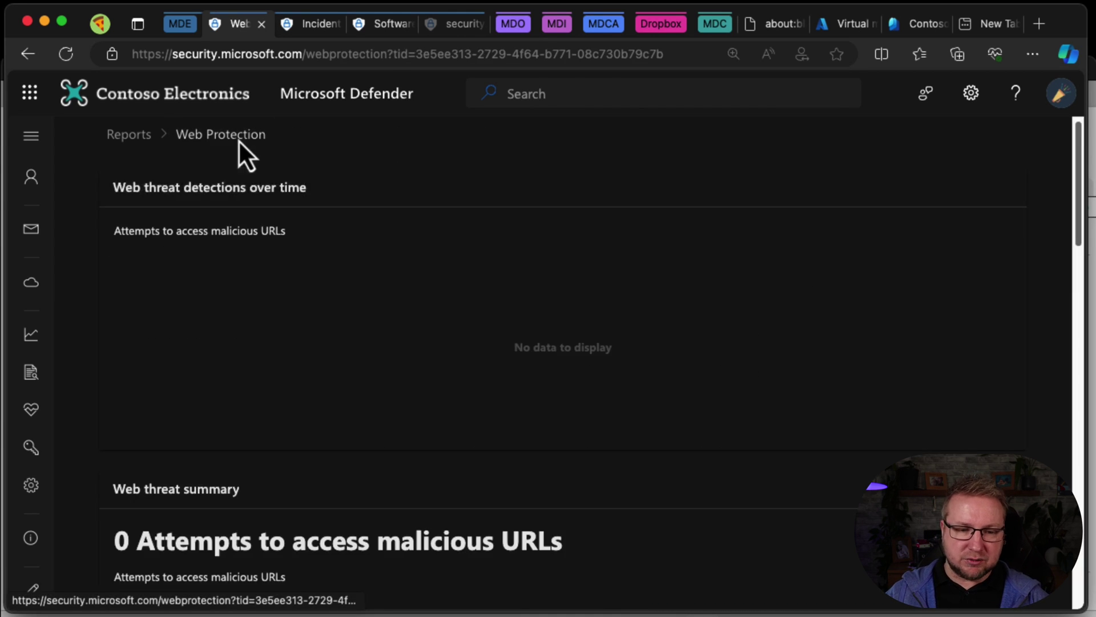
pyautogui.moveTo(1077, 217); pyautogui.dragTo(1089, 566)
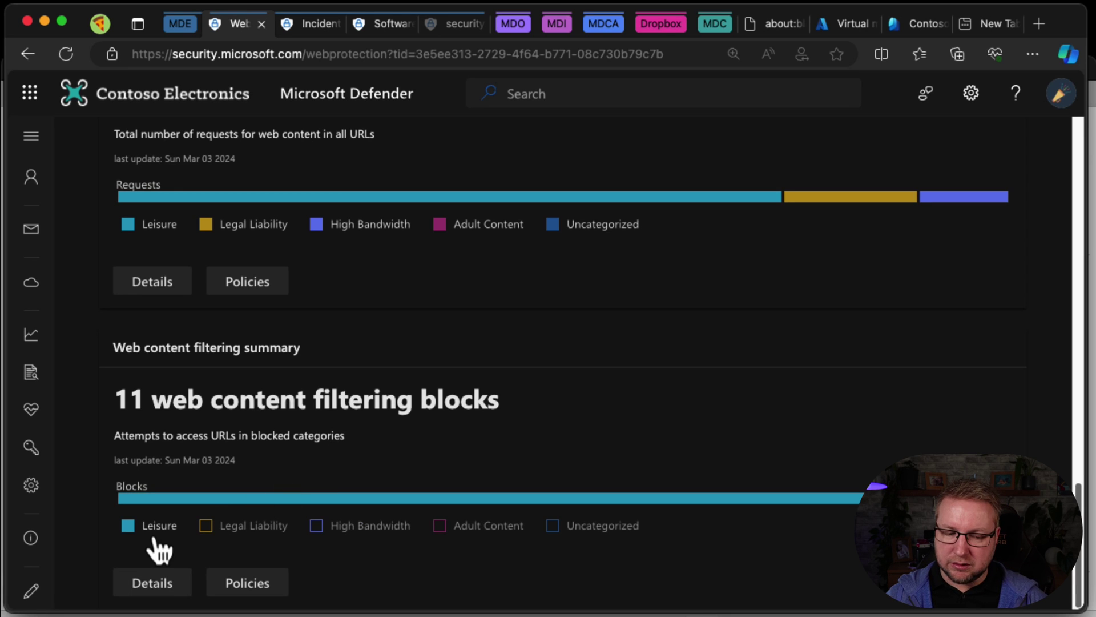
pyautogui.click(155, 578)
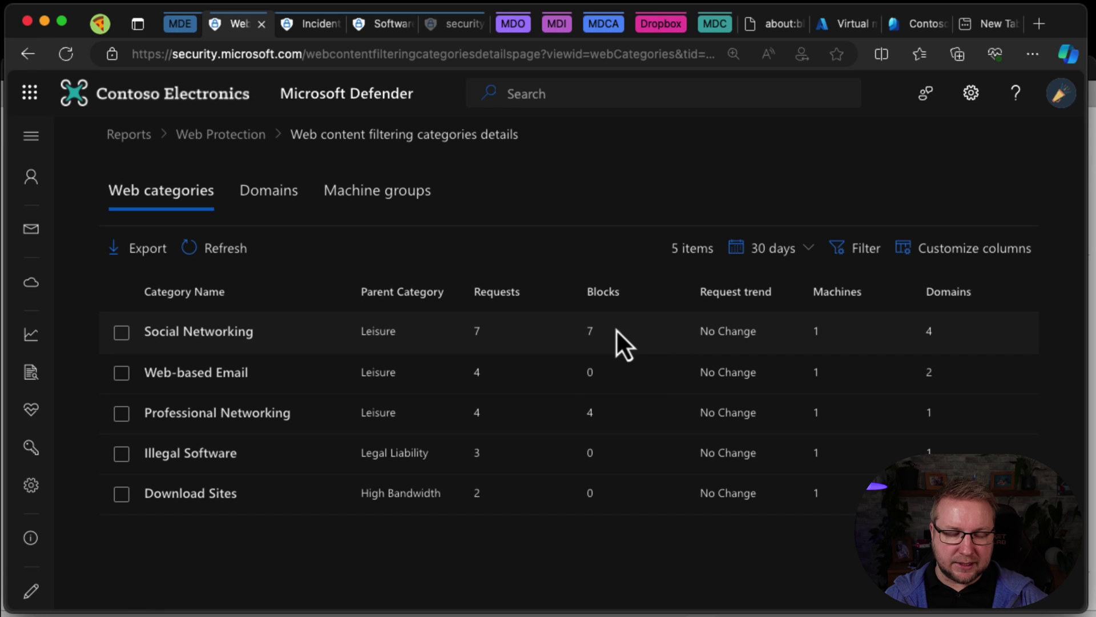
# Step: Open the Illegal Software category and select its top domain, portal.payrolltooling.com
pyautogui.click(192, 457)
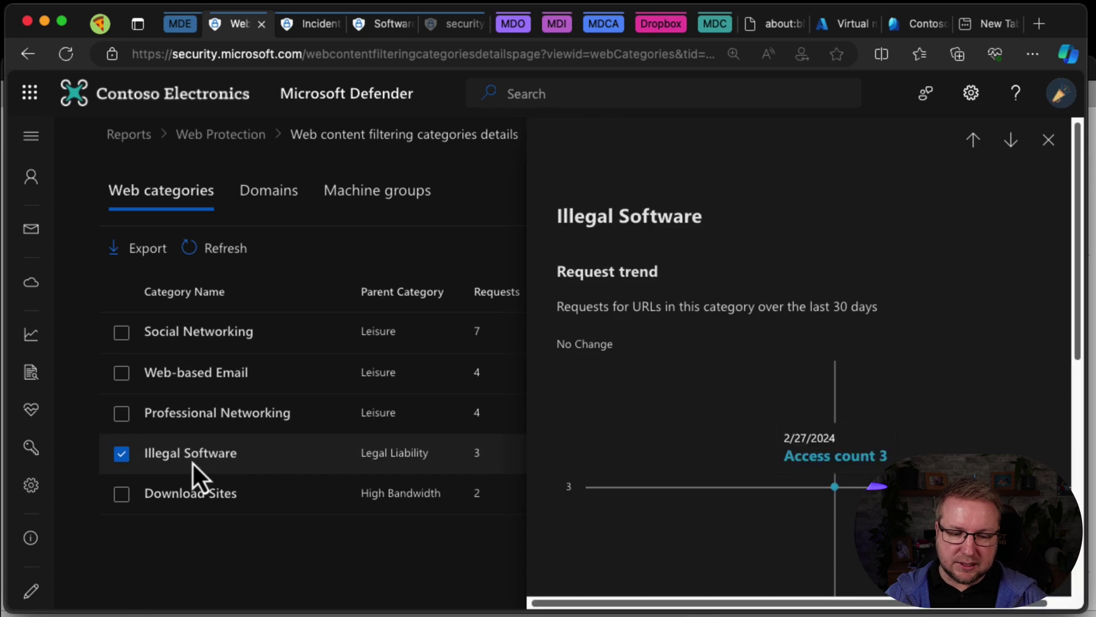
pyautogui.scroll(-6, 192, 461)
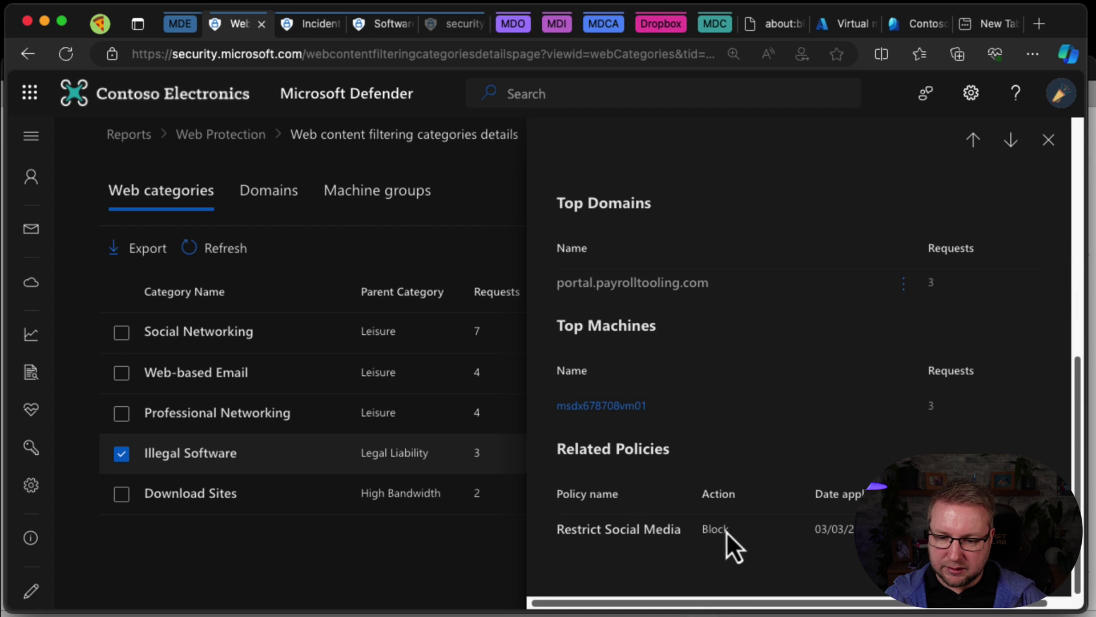
pyautogui.scroll(1, 720, 341)
pyautogui.moveTo(718, 297); pyautogui.dragTo(556, 295)
pyautogui.hotkey('ctrl', 'c')
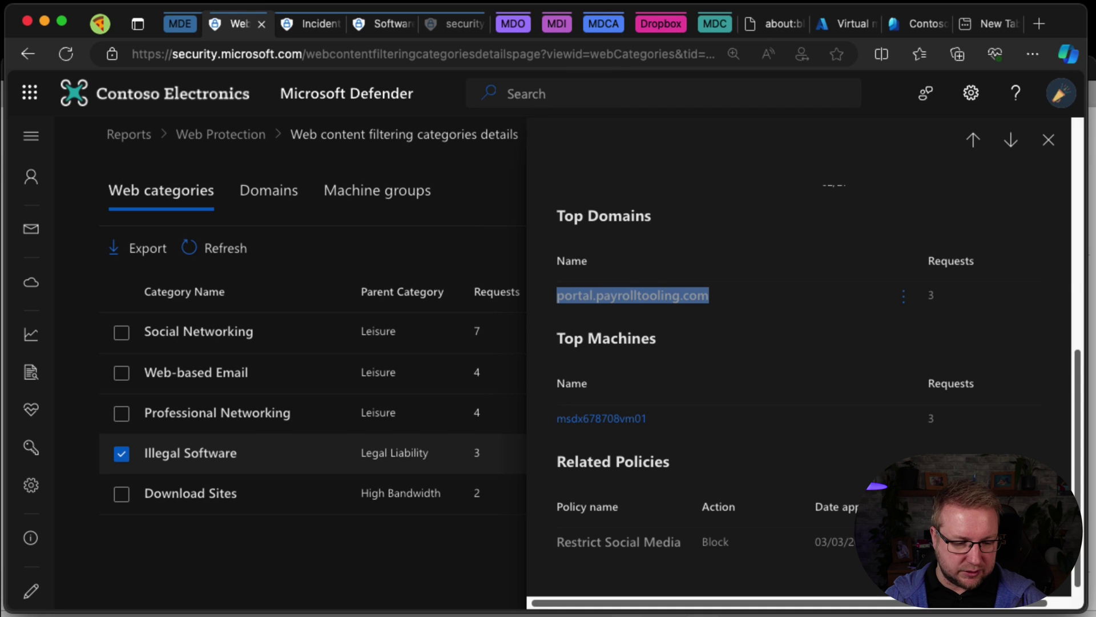
# Step: Load the copied portal.payrolltooling.com address in the VM's Edge browser
pyautogui.press('super+Tab')
pyautogui.press('super')
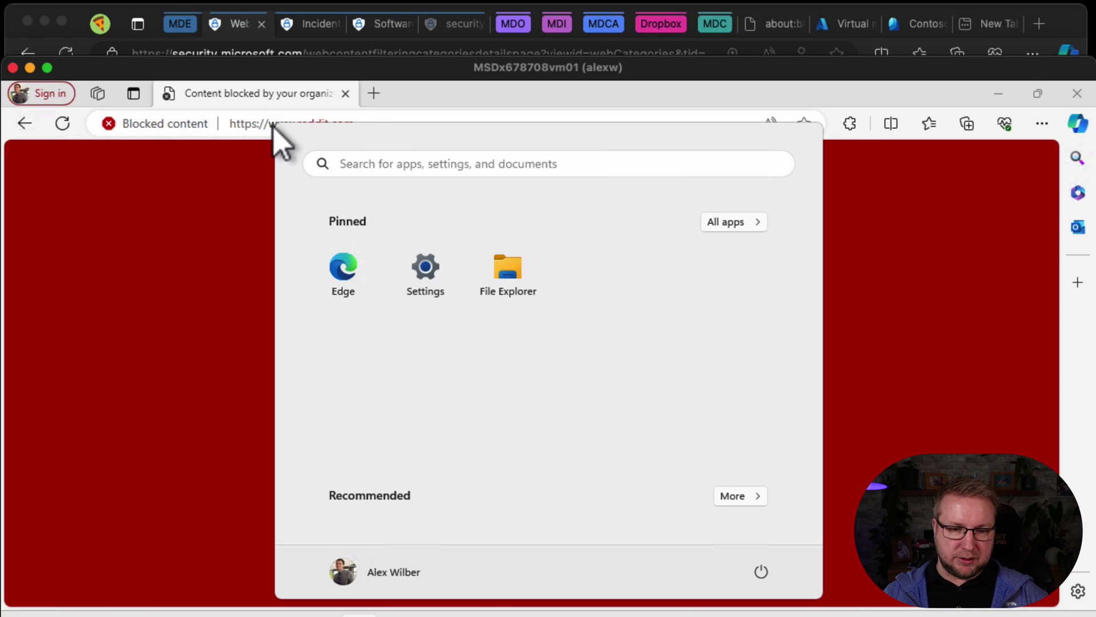
pyautogui.click(266, 123)
pyautogui.hotkey('ctrl', 'v')
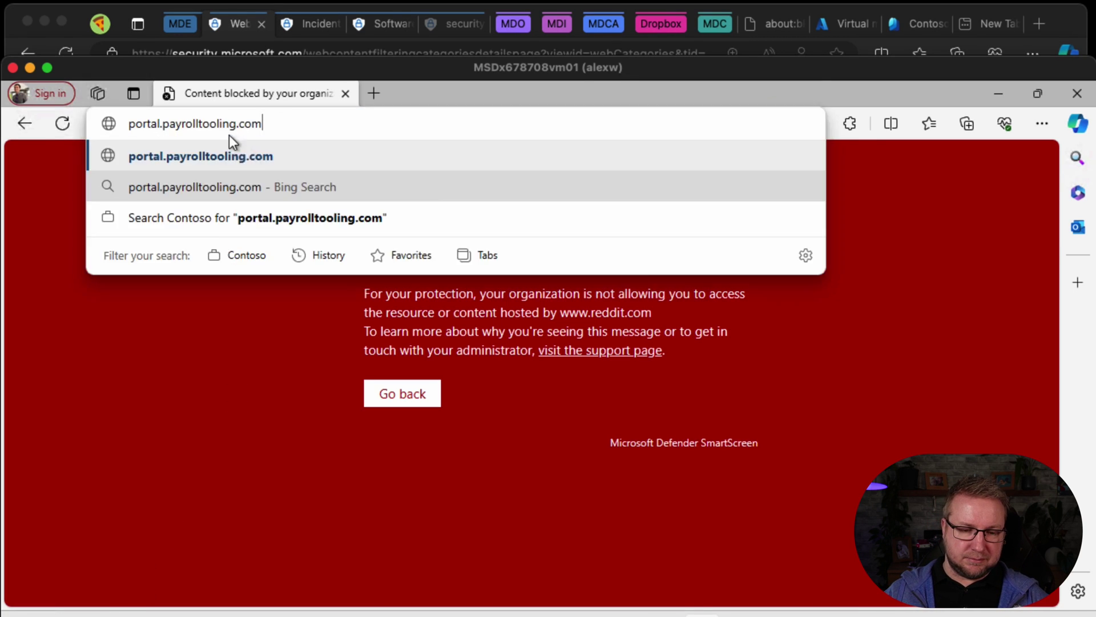
pyautogui.press('Return')
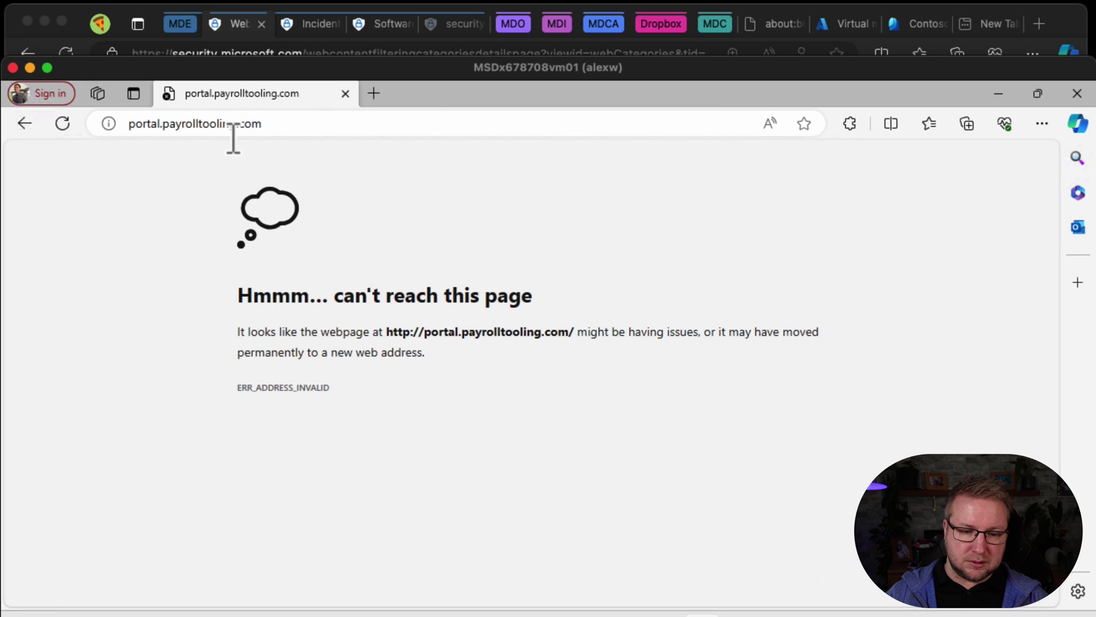
# Step: Strip the 'portal.' subdomain and retry the bare payrolltooling.com domain on the VM
pyautogui.click(165, 124)
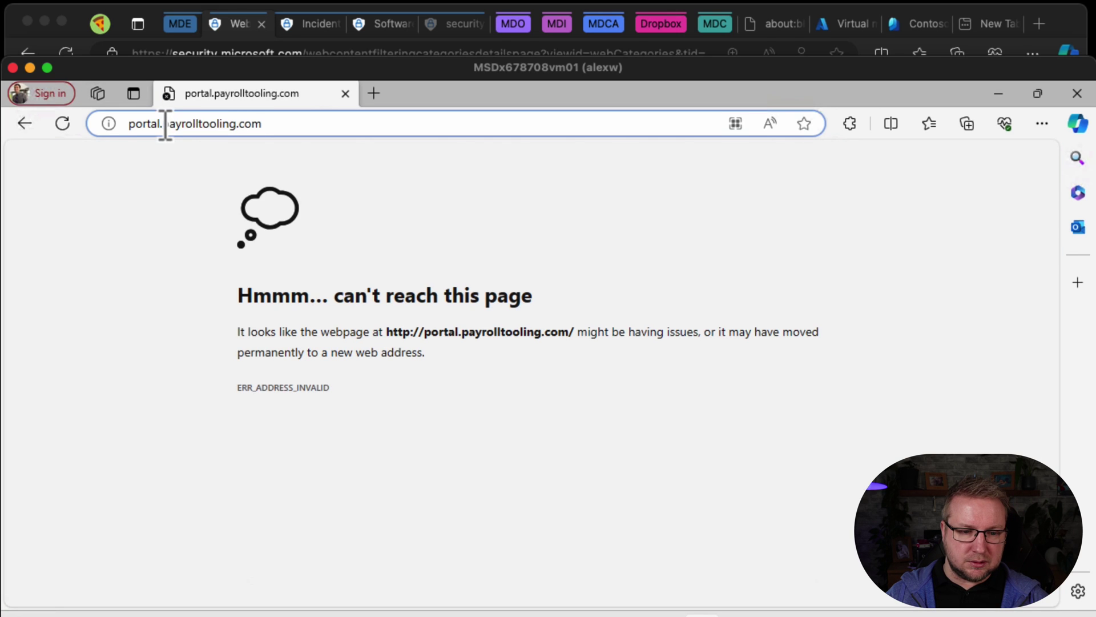
pyautogui.doubleClick(163, 124)
pyautogui.press('Delete')
pyautogui.press('Delete')
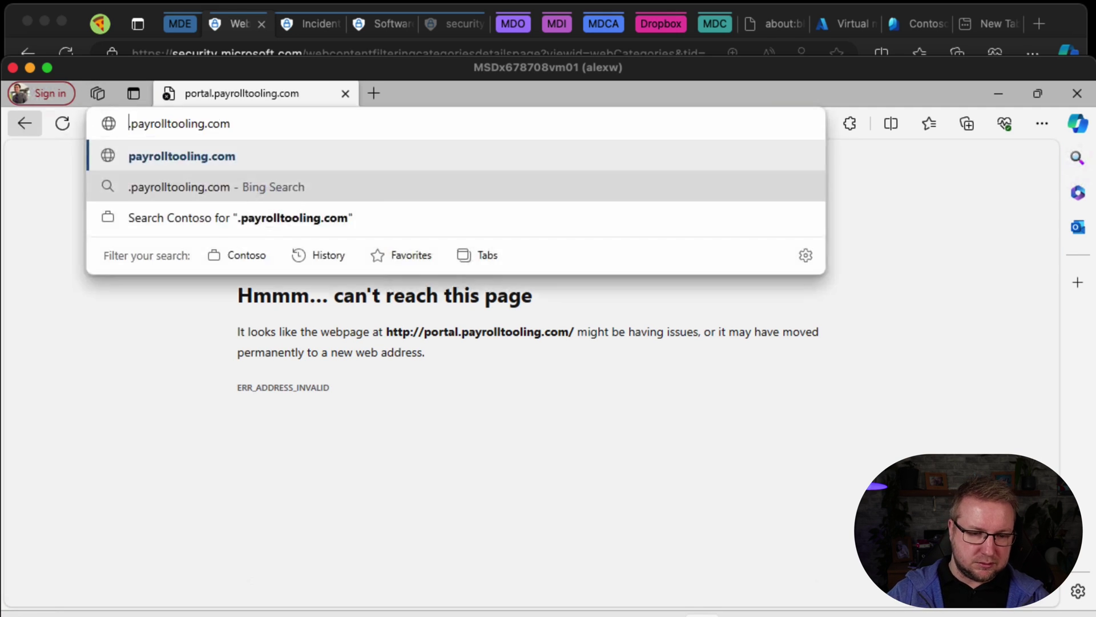
pyautogui.press('Return')
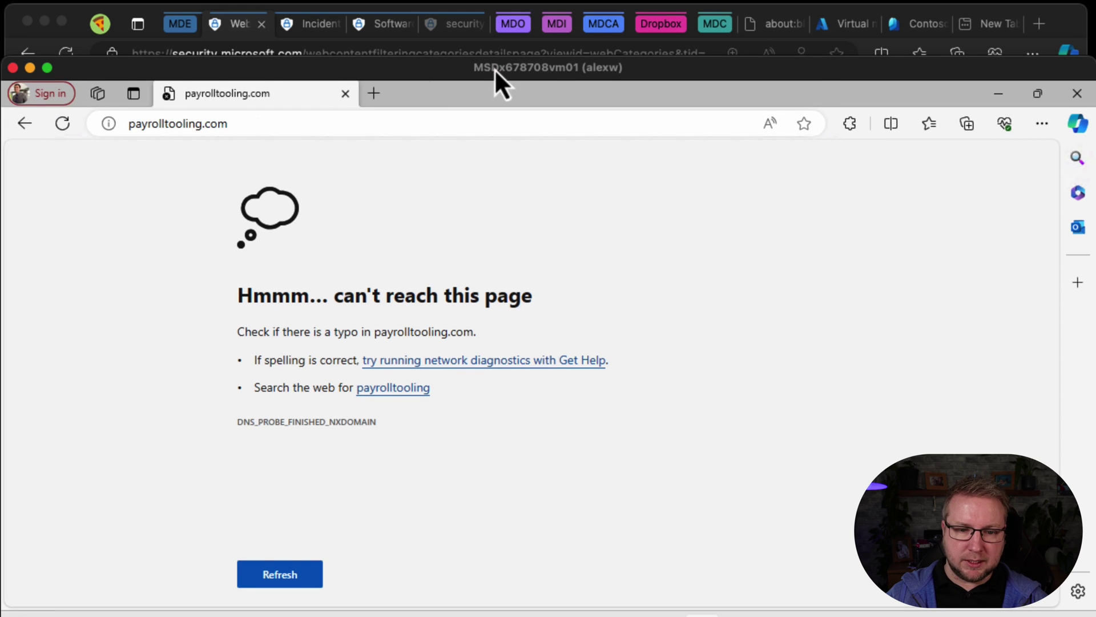
# Step: Load portal.payrolltooling.com in a new tab of the host's Edge browser
pyautogui.moveTo(495, 68); pyautogui.dragTo(488, 124)
pyautogui.click(437, 88)
pyautogui.press('super+t')
pyautogui.press('super+v')
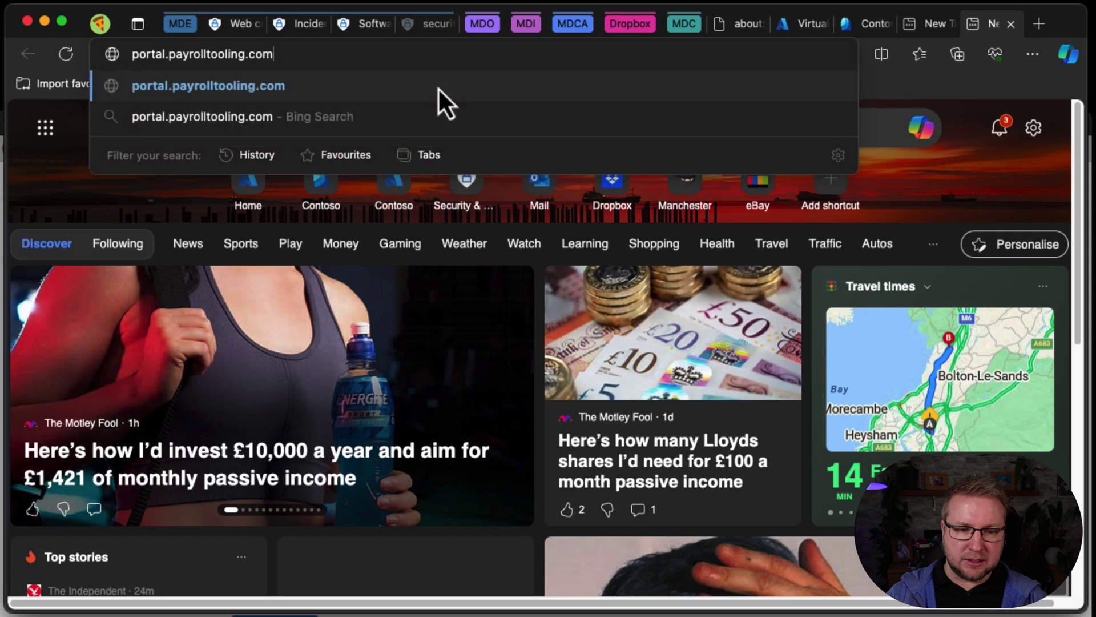
pyautogui.press('Return')
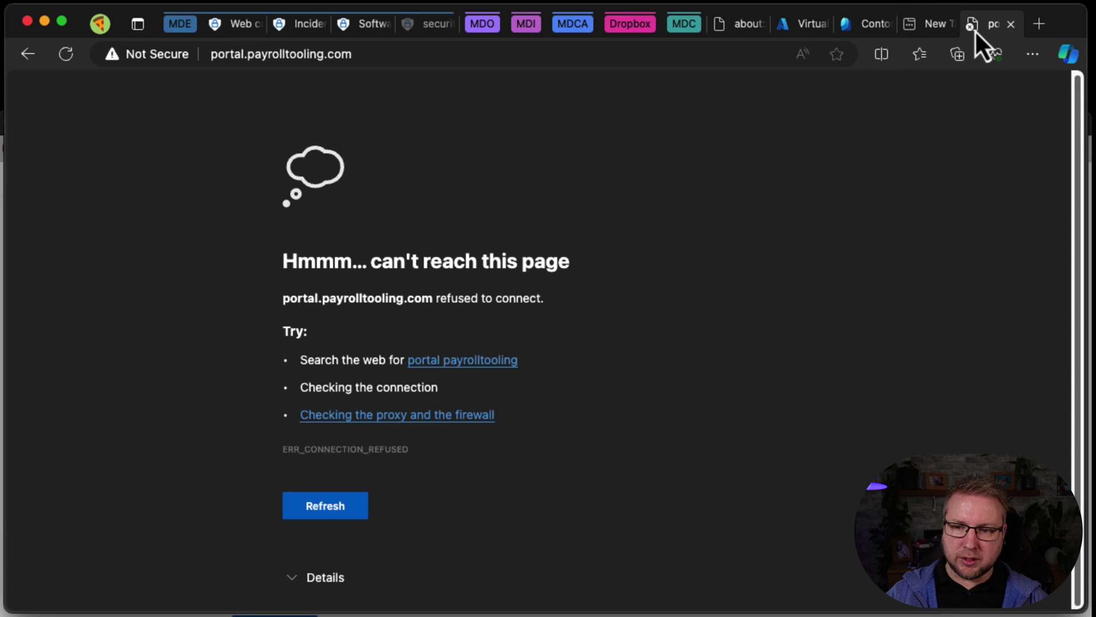
# Step: Close the connection-error tab and the Illegal Software details pane
pyautogui.press('super+w')
pyautogui.click(726, 241)
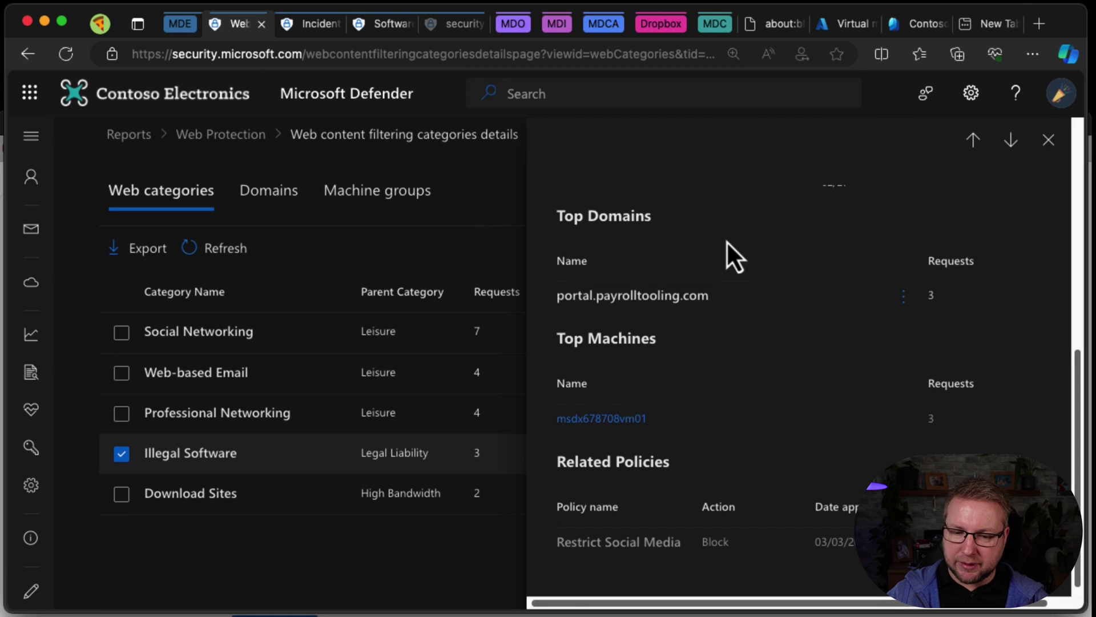
pyautogui.scroll(-1, 727, 241)
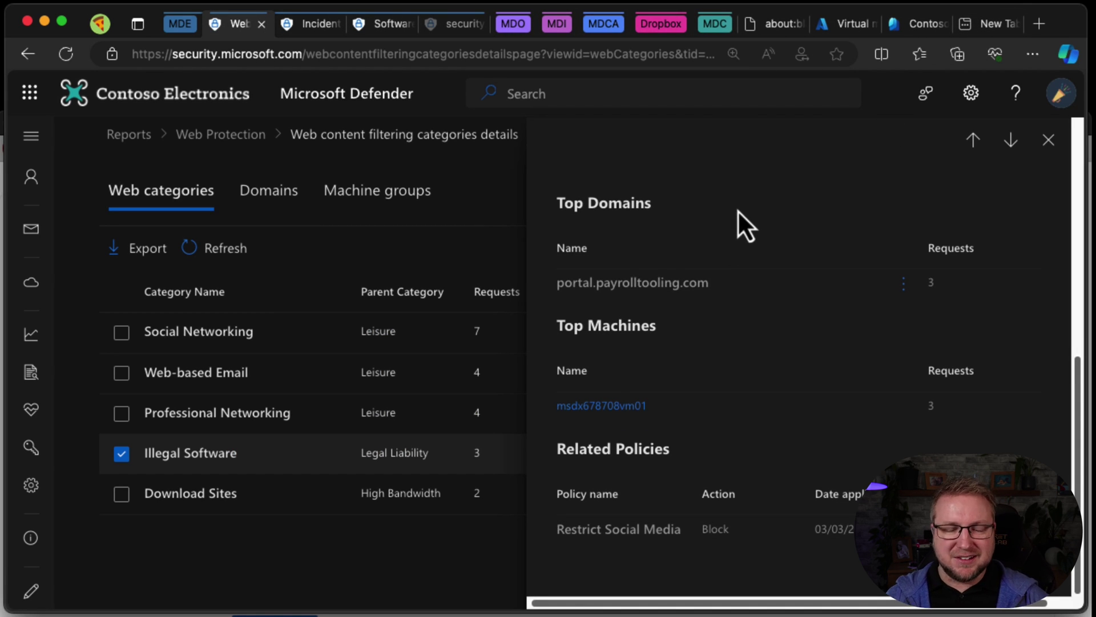
pyautogui.click(1049, 140)
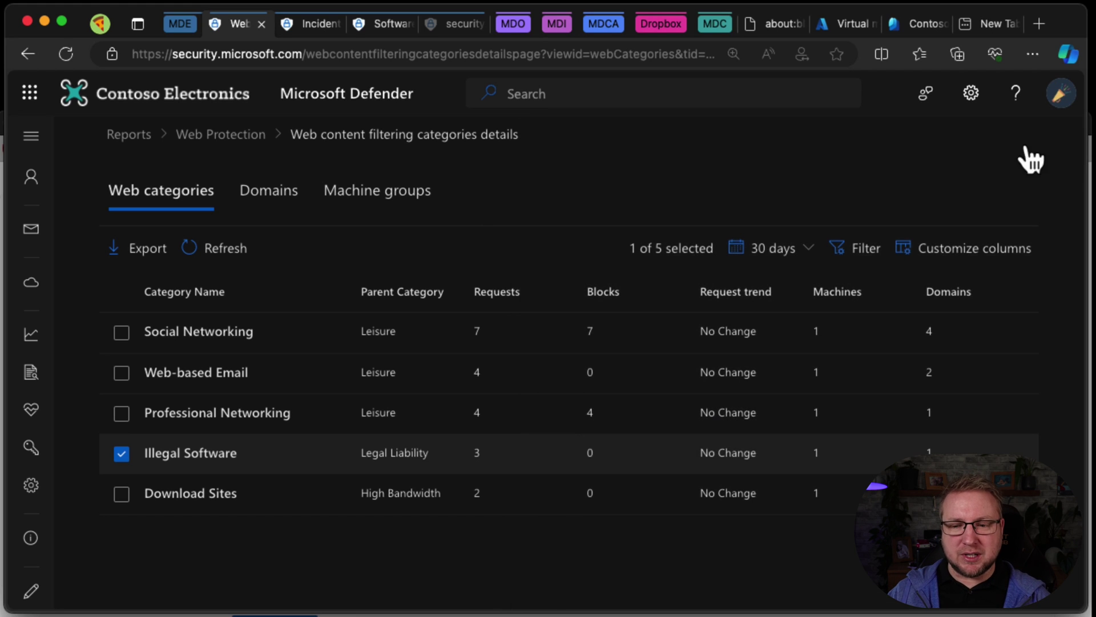
# Step: Show the Domains list with the Domain column widened to display full names
pyautogui.click(294, 213)
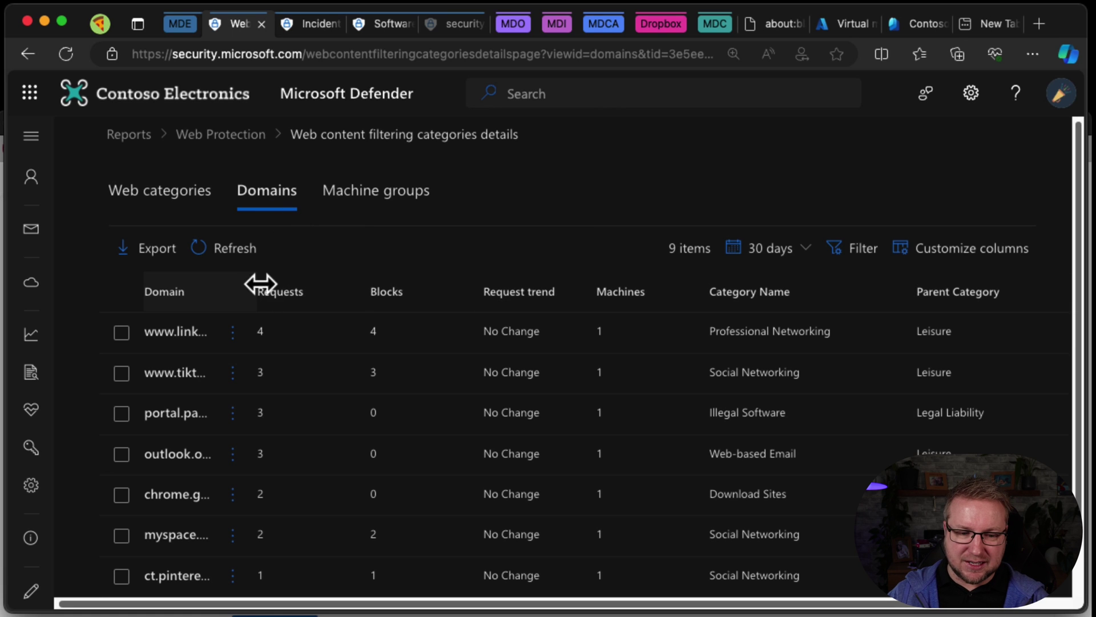
pyautogui.moveTo(259, 292); pyautogui.dragTo(484, 285)
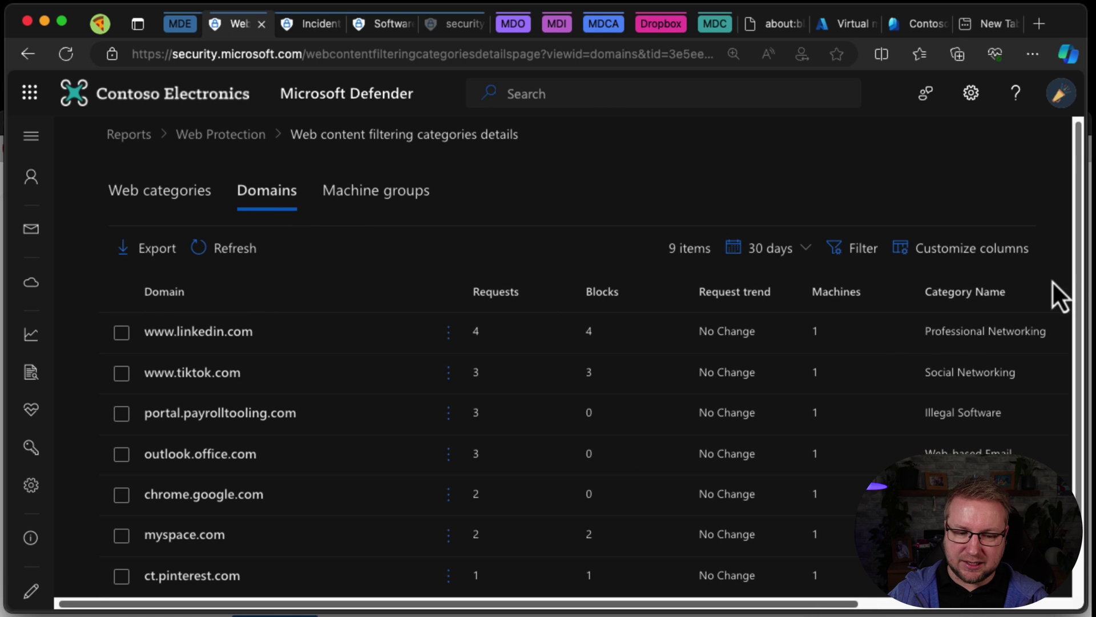
pyautogui.scroll(-3, 1068, 338)
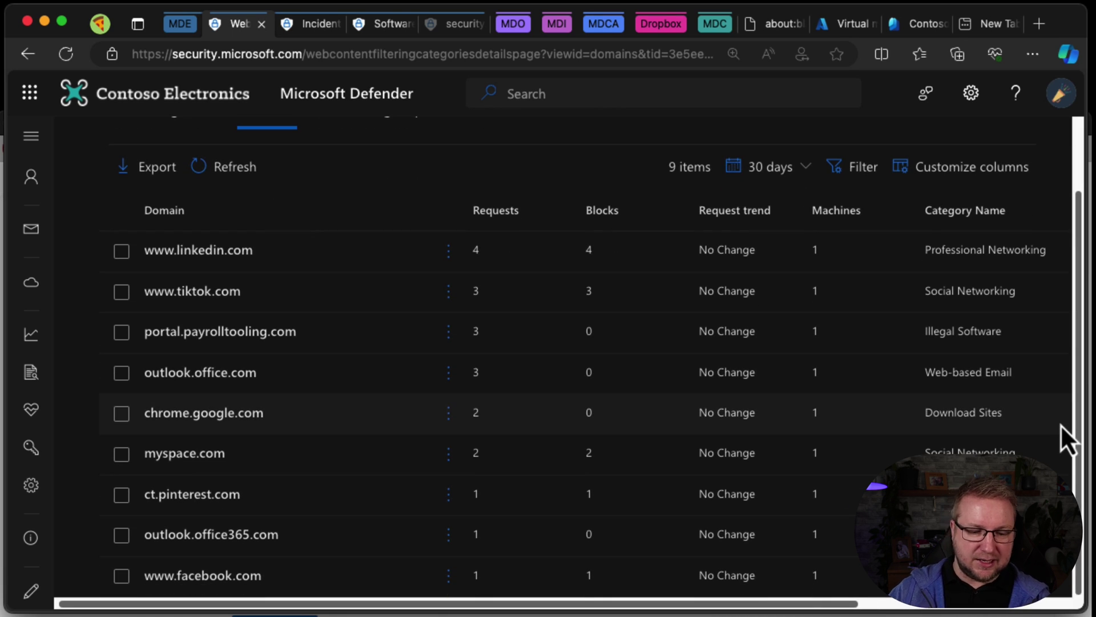